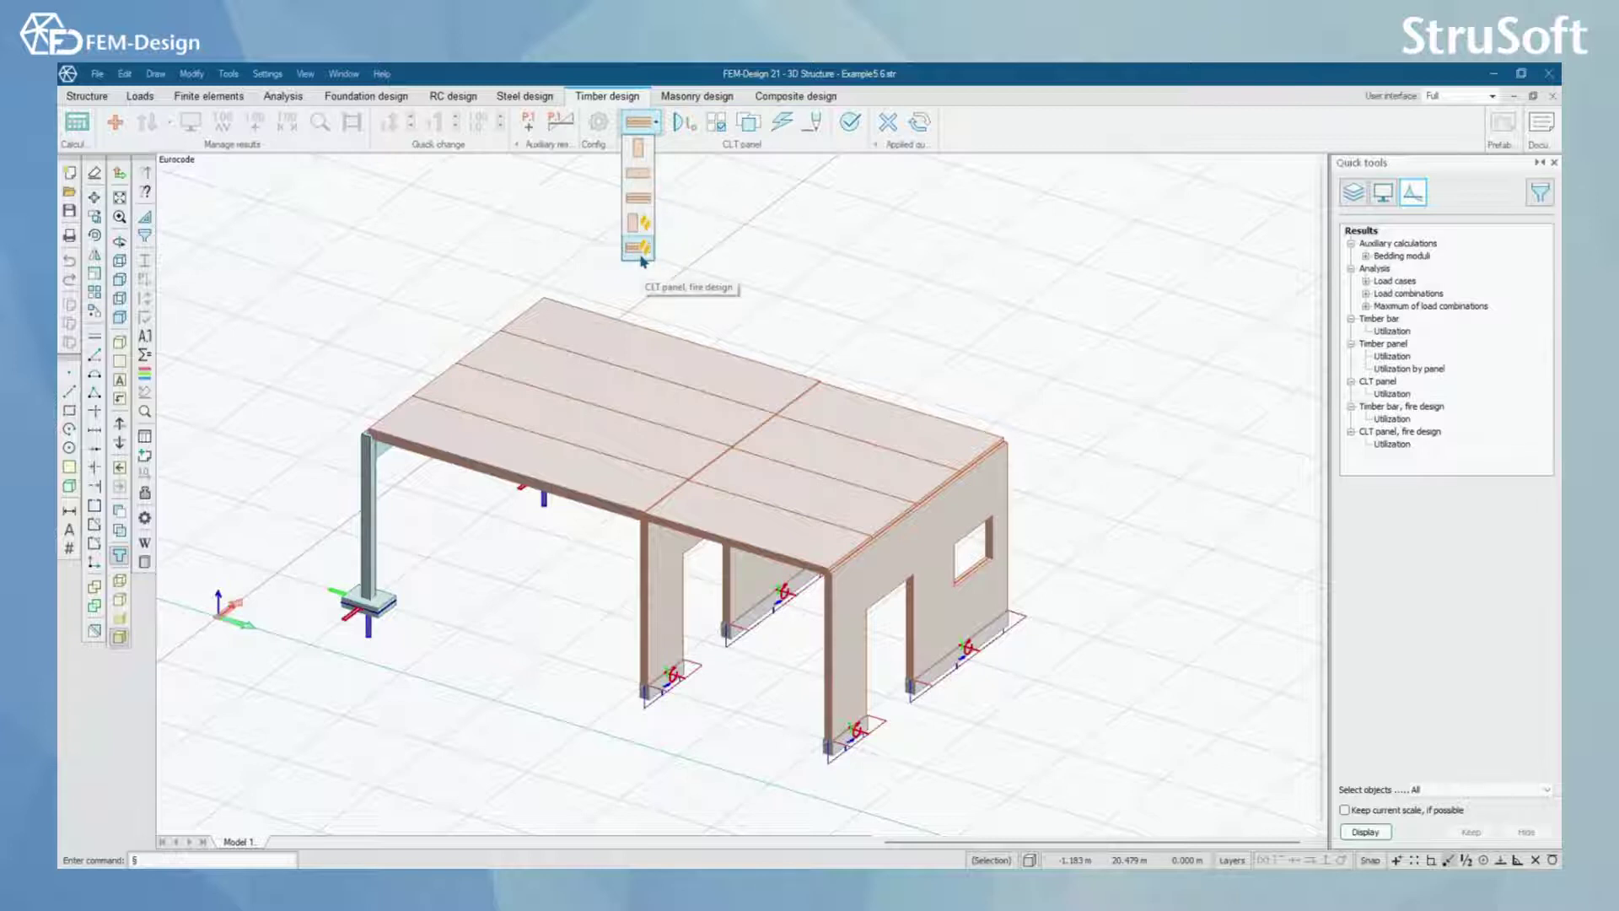
pyautogui.click(623, 104)
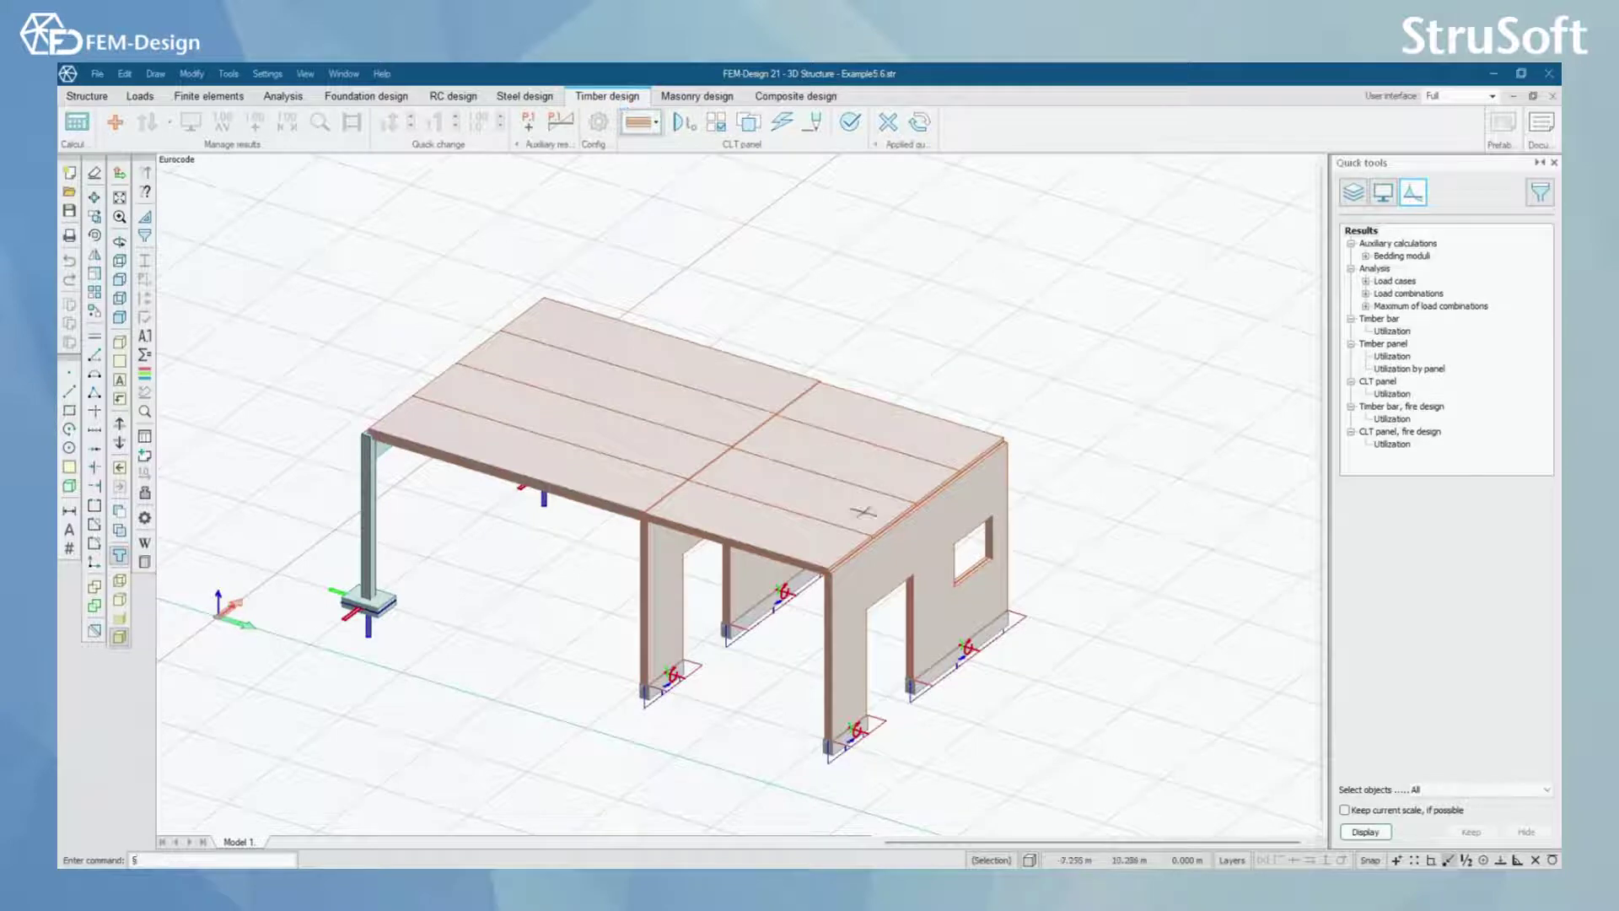
pyautogui.moveTo(959, 628); pyautogui.dragTo(879, 554, button='middle')
pyautogui.scroll(1, 721, 558)
pyautogui.moveTo(712, 596)
pyautogui.keyDown('shift'); pyautogui.mouseDown(button='middle')
pyautogui.moveTo(769, 485)
pyautogui.moveTo(728, 579)
pyautogui.moveTo(690, 585)
pyautogui.moveTo(713, 588)
pyautogui.mouseUp(button='middle'); pyautogui.keyUp('shift')
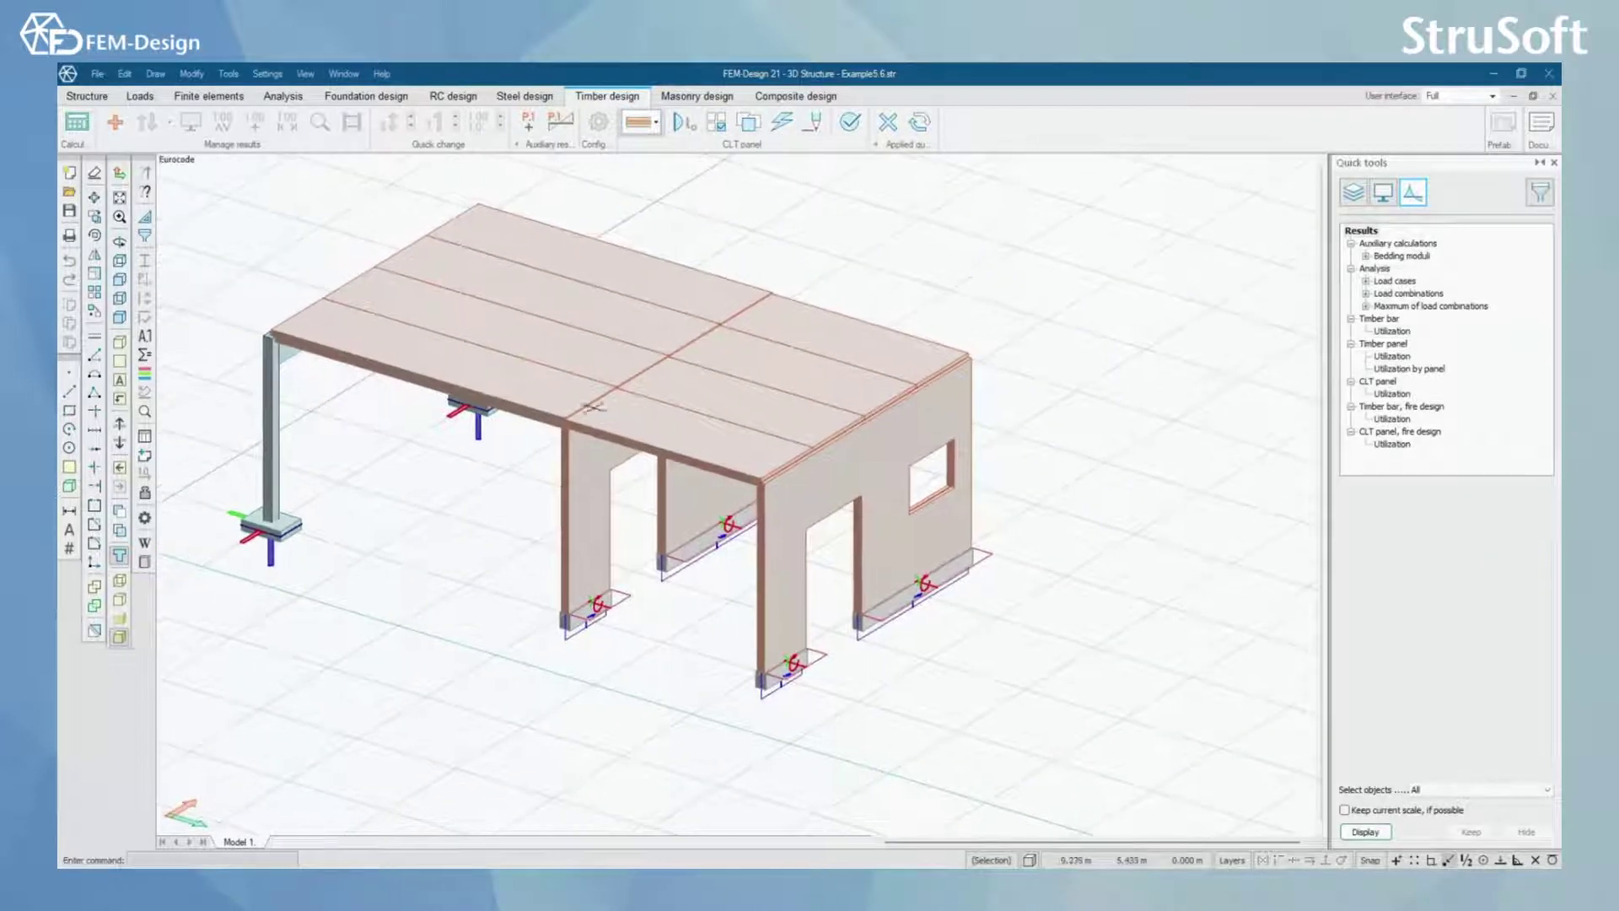
# Open the properties of the timber roof plate above the walled part and examine its general settings, including the panel width.
pyautogui.click(87, 96)
pyautogui.click(852, 478)
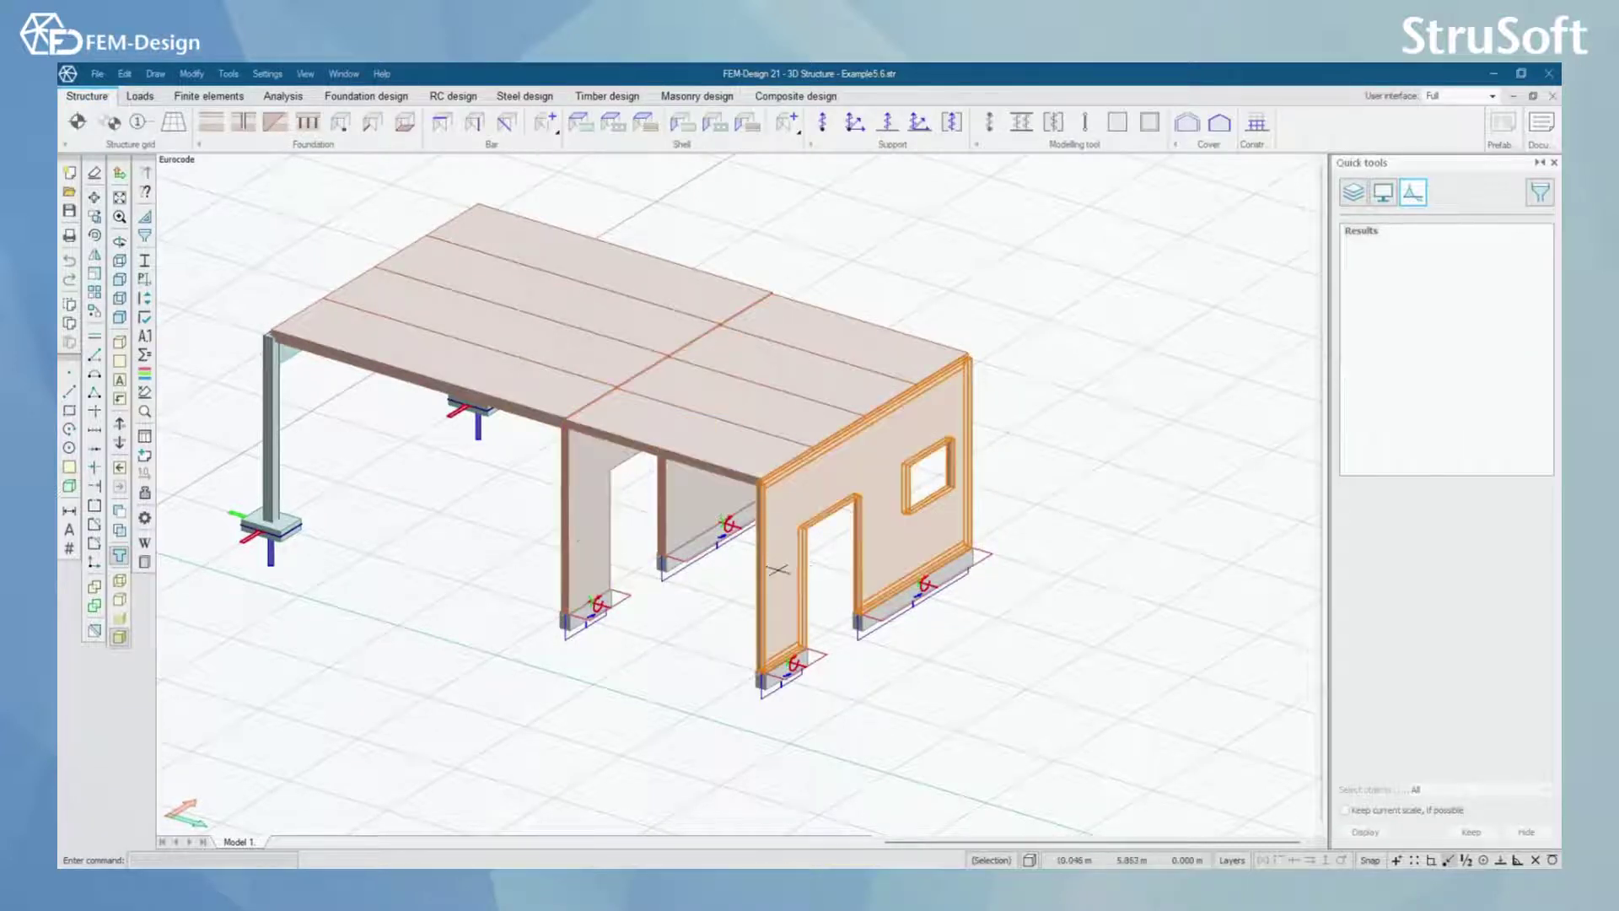
pyautogui.keyDown('shift'); pyautogui.moveTo(774, 567); pyautogui.dragTo(844, 523, button='middle'); pyautogui.keyUp('shift')
pyautogui.click(822, 412)
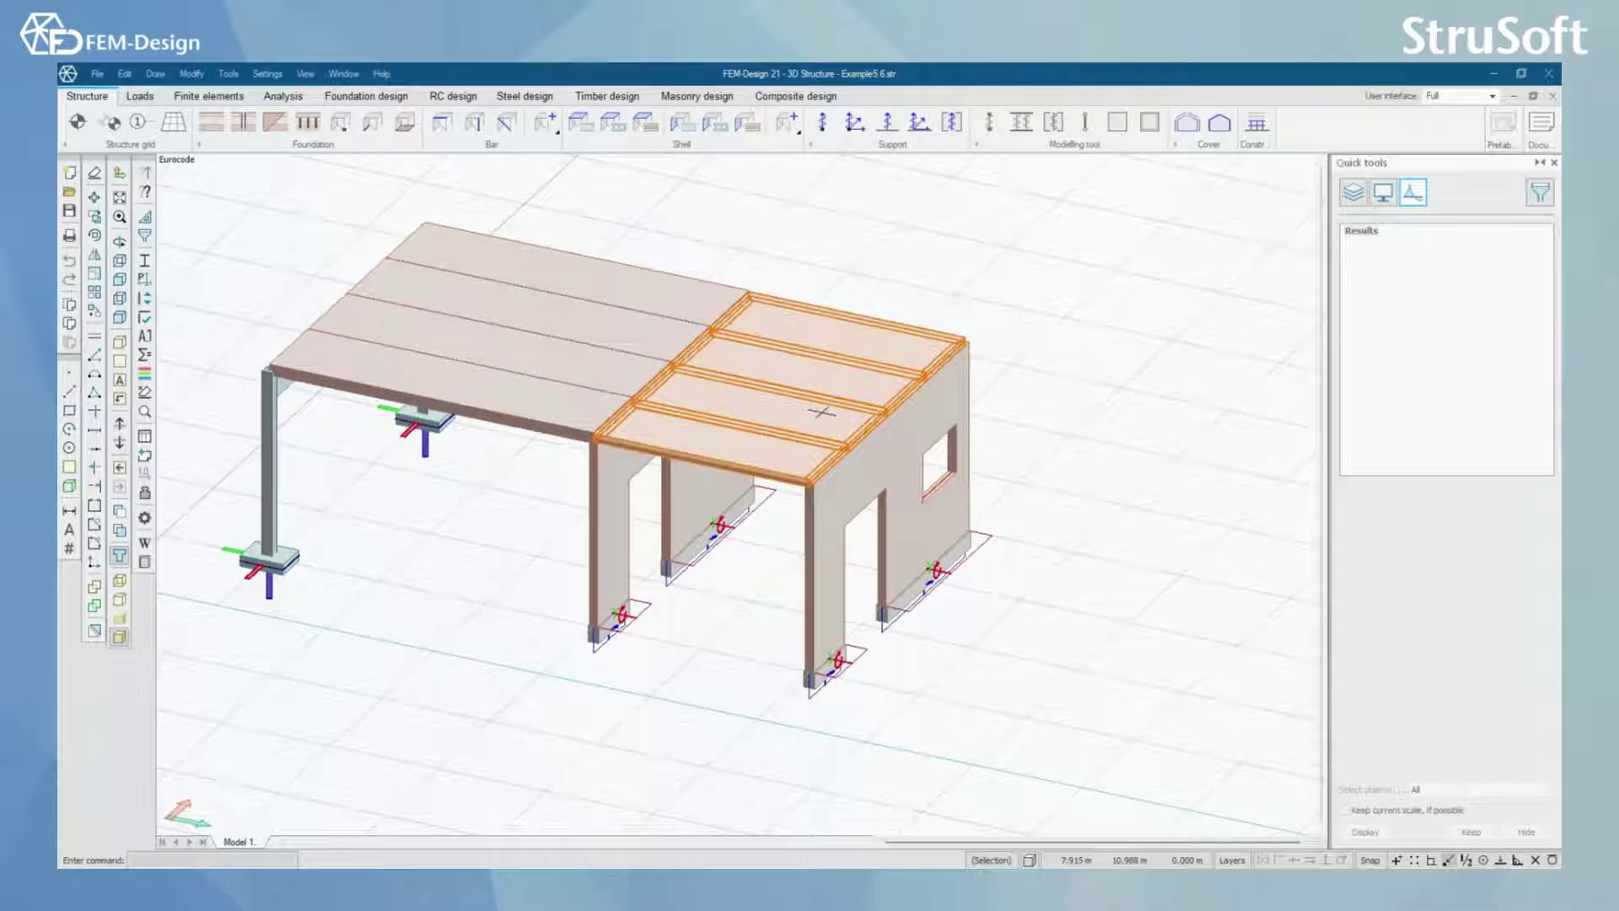
pyautogui.click(648, 123)
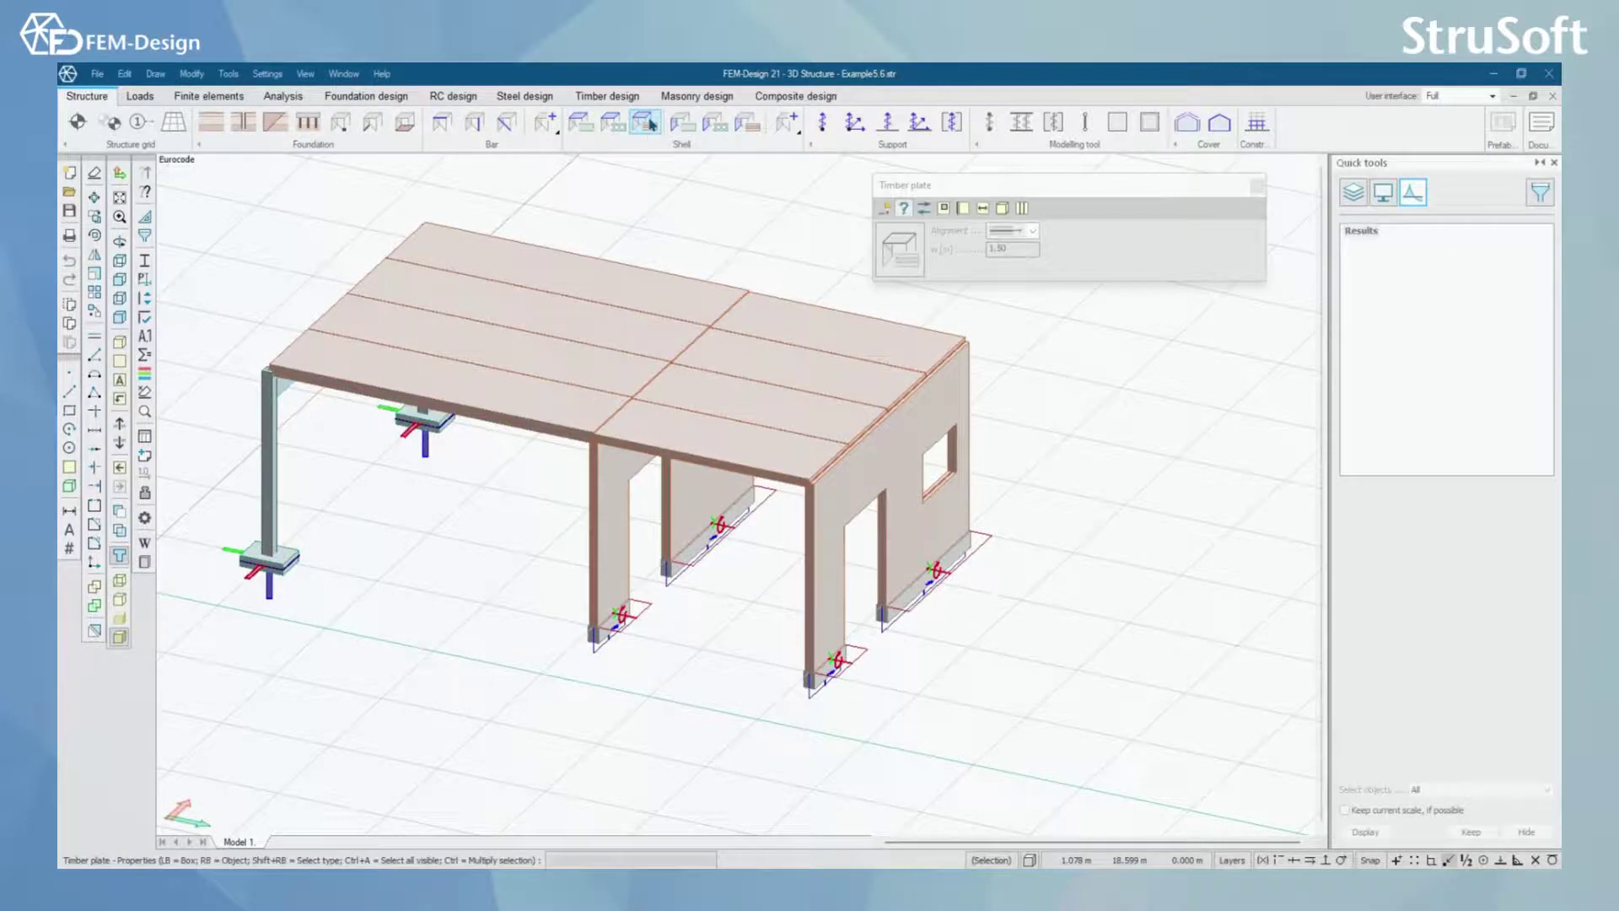
pyautogui.click(788, 377)
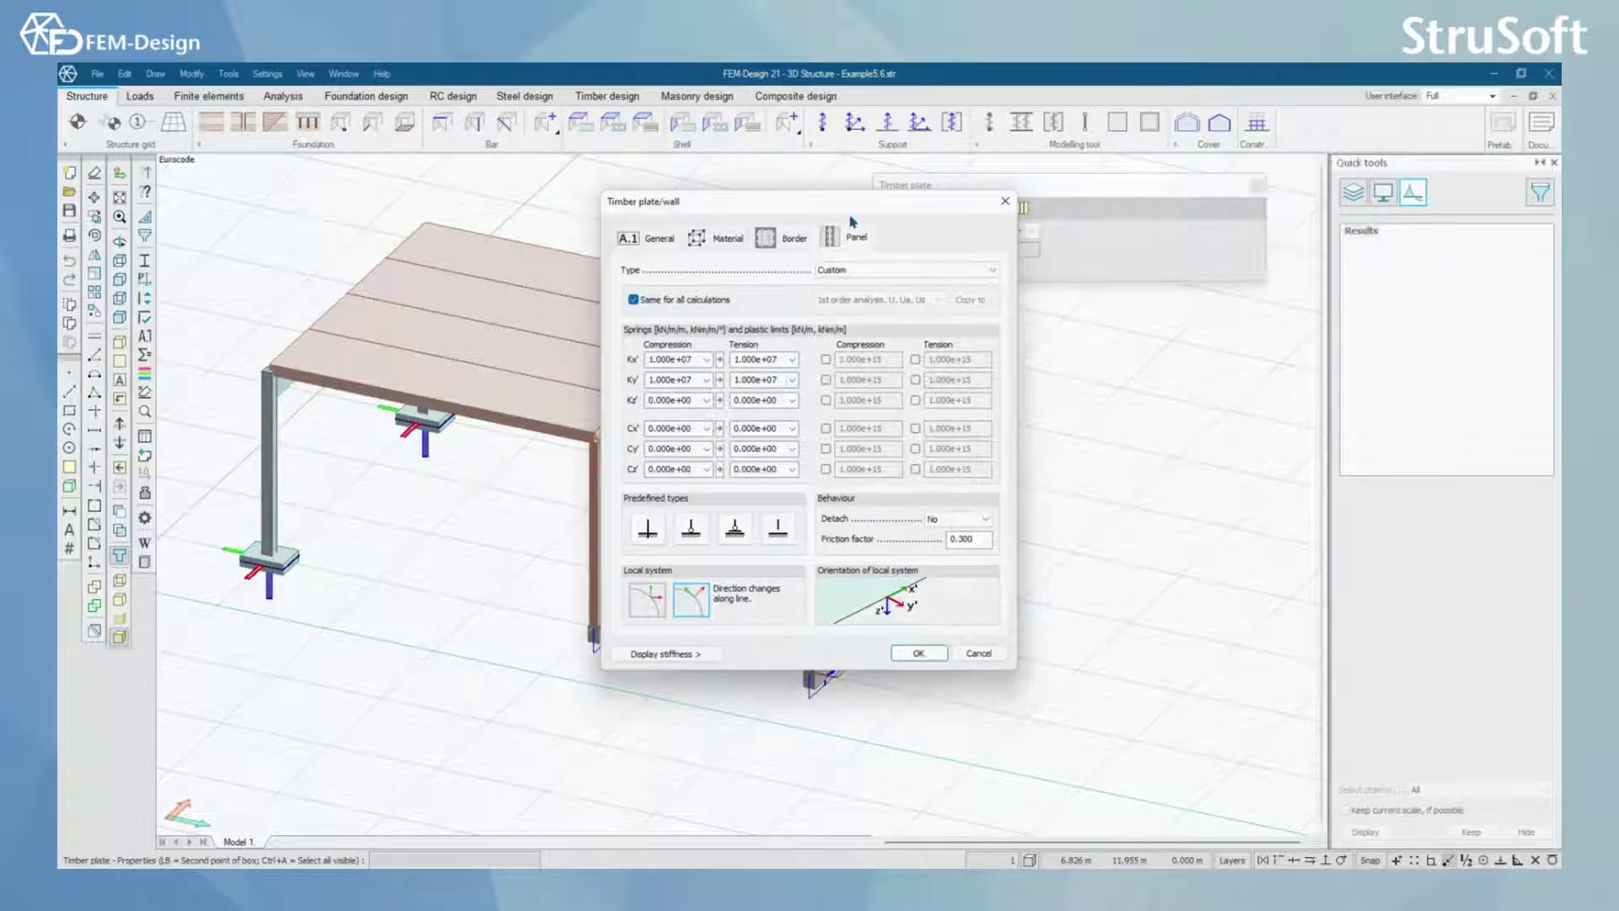
pyautogui.moveTo(846, 202)
pyautogui.mouseDown()
pyautogui.moveTo(641, 202)
pyautogui.moveTo(503, 163)
pyautogui.mouseUp()
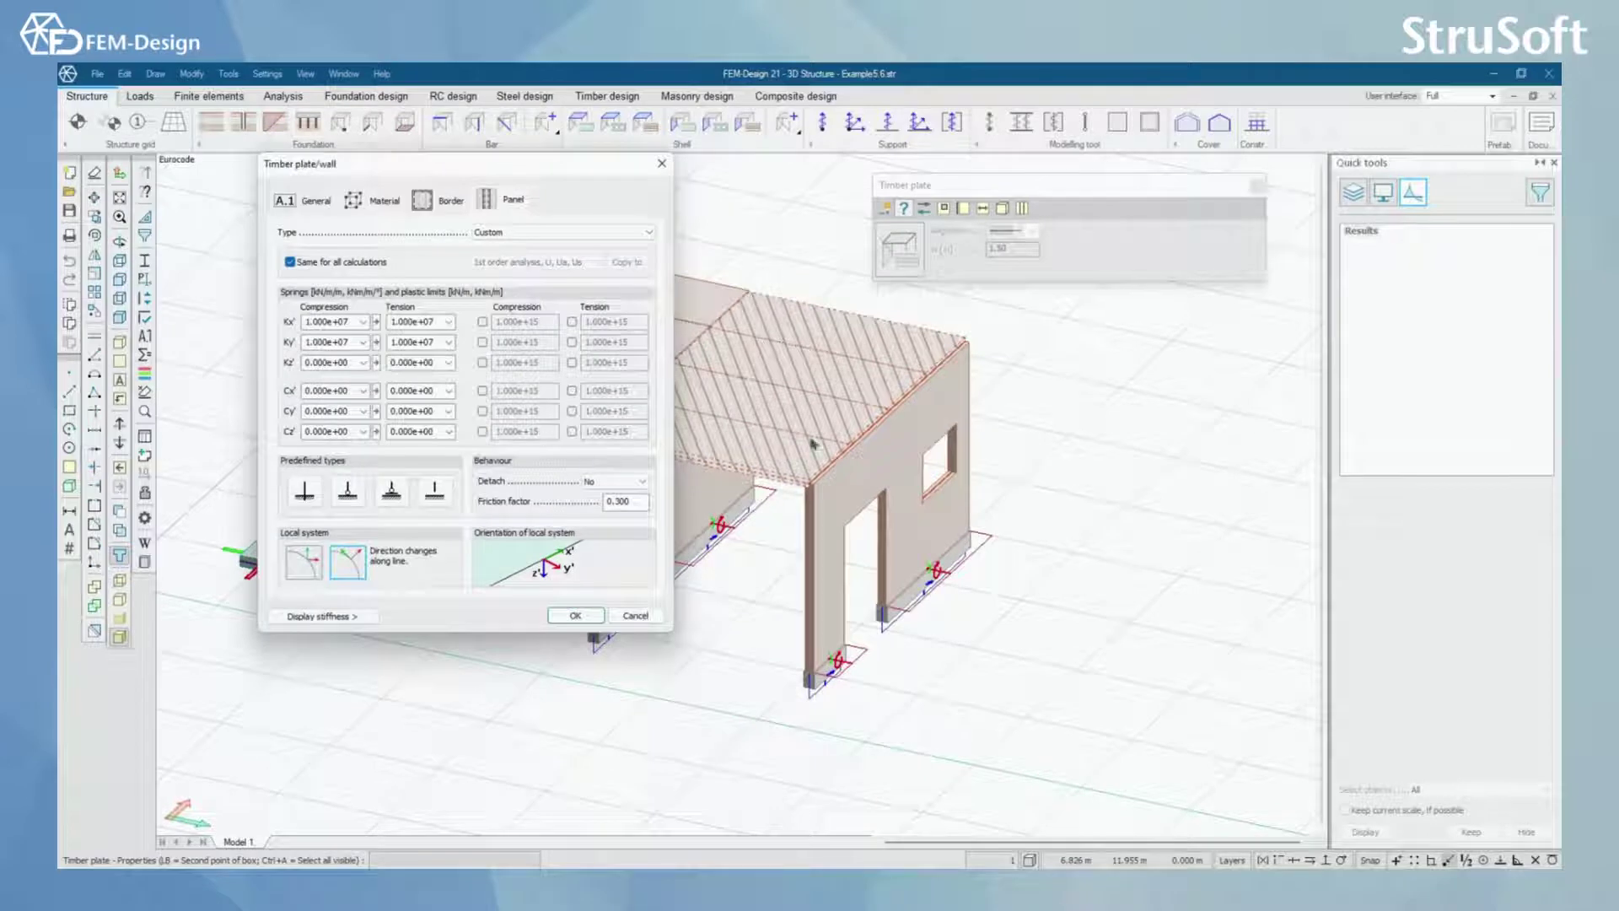
pyautogui.click(285, 200)
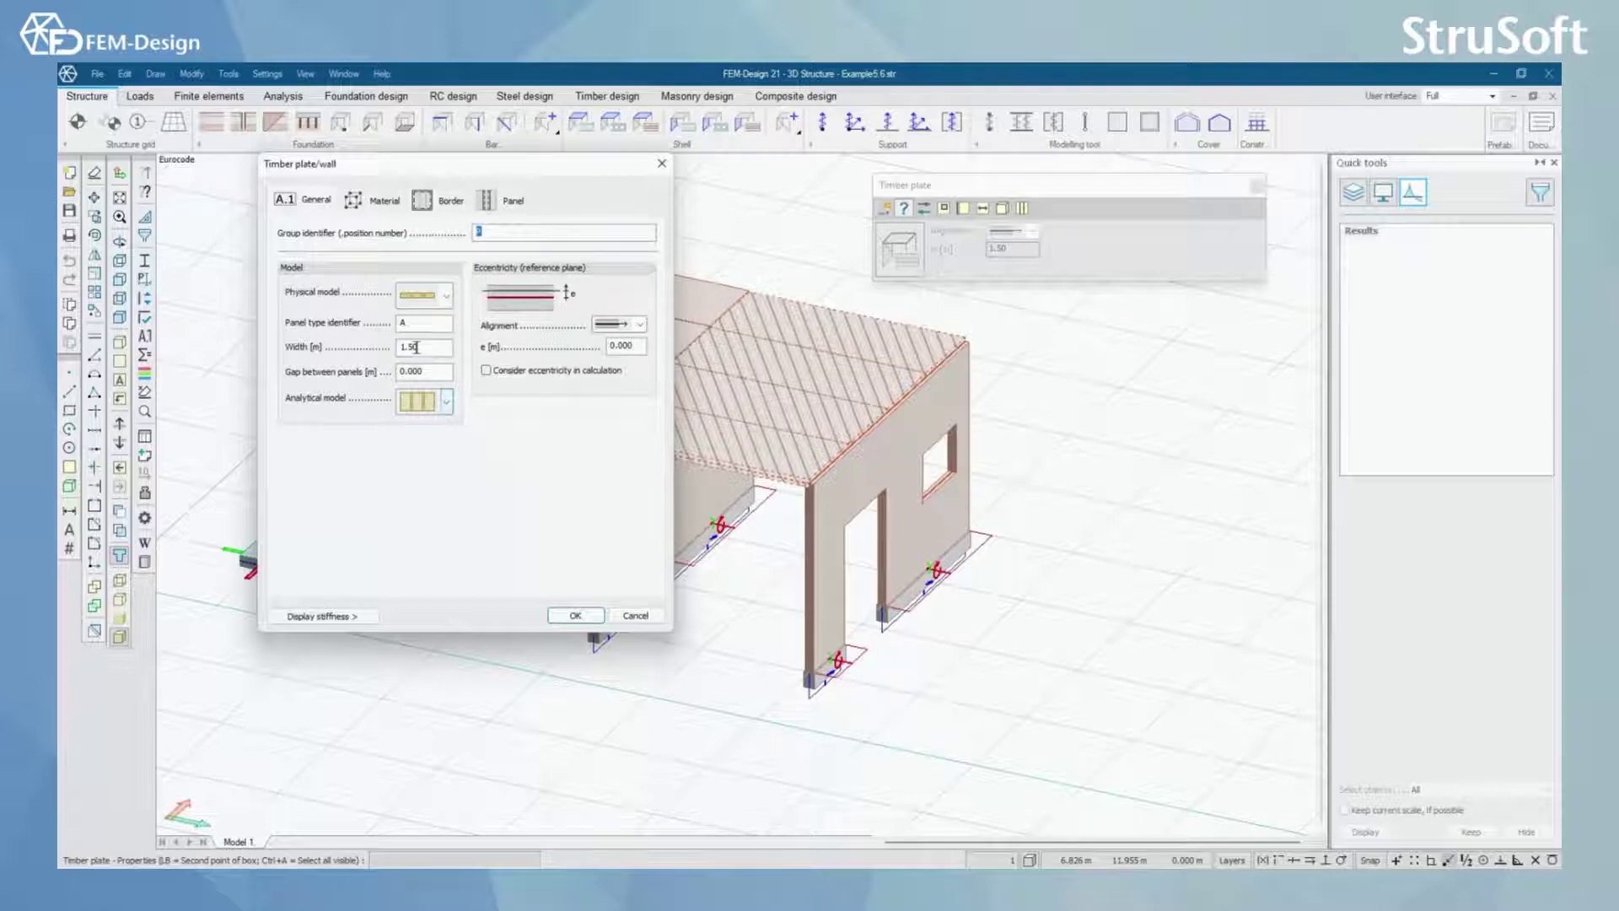
pyautogui.moveTo(438, 349); pyautogui.dragTo(373, 326)
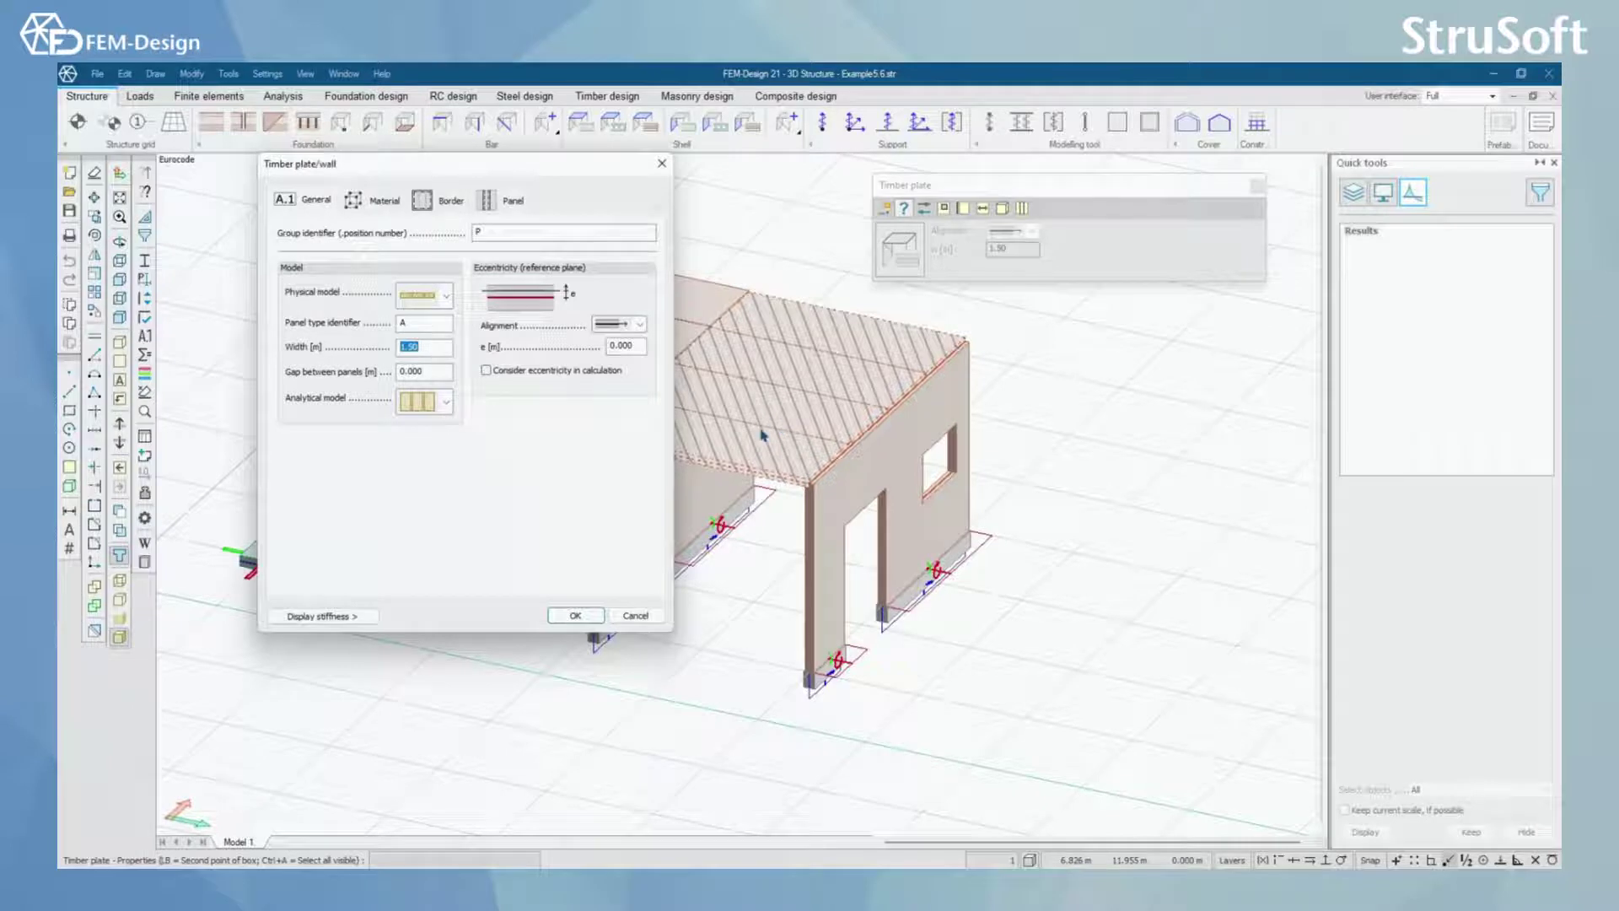
# Examine the roof plate's cross laminated timber material library and application data, including the system factor and the narrow-side glue option.
pyautogui.click(379, 204)
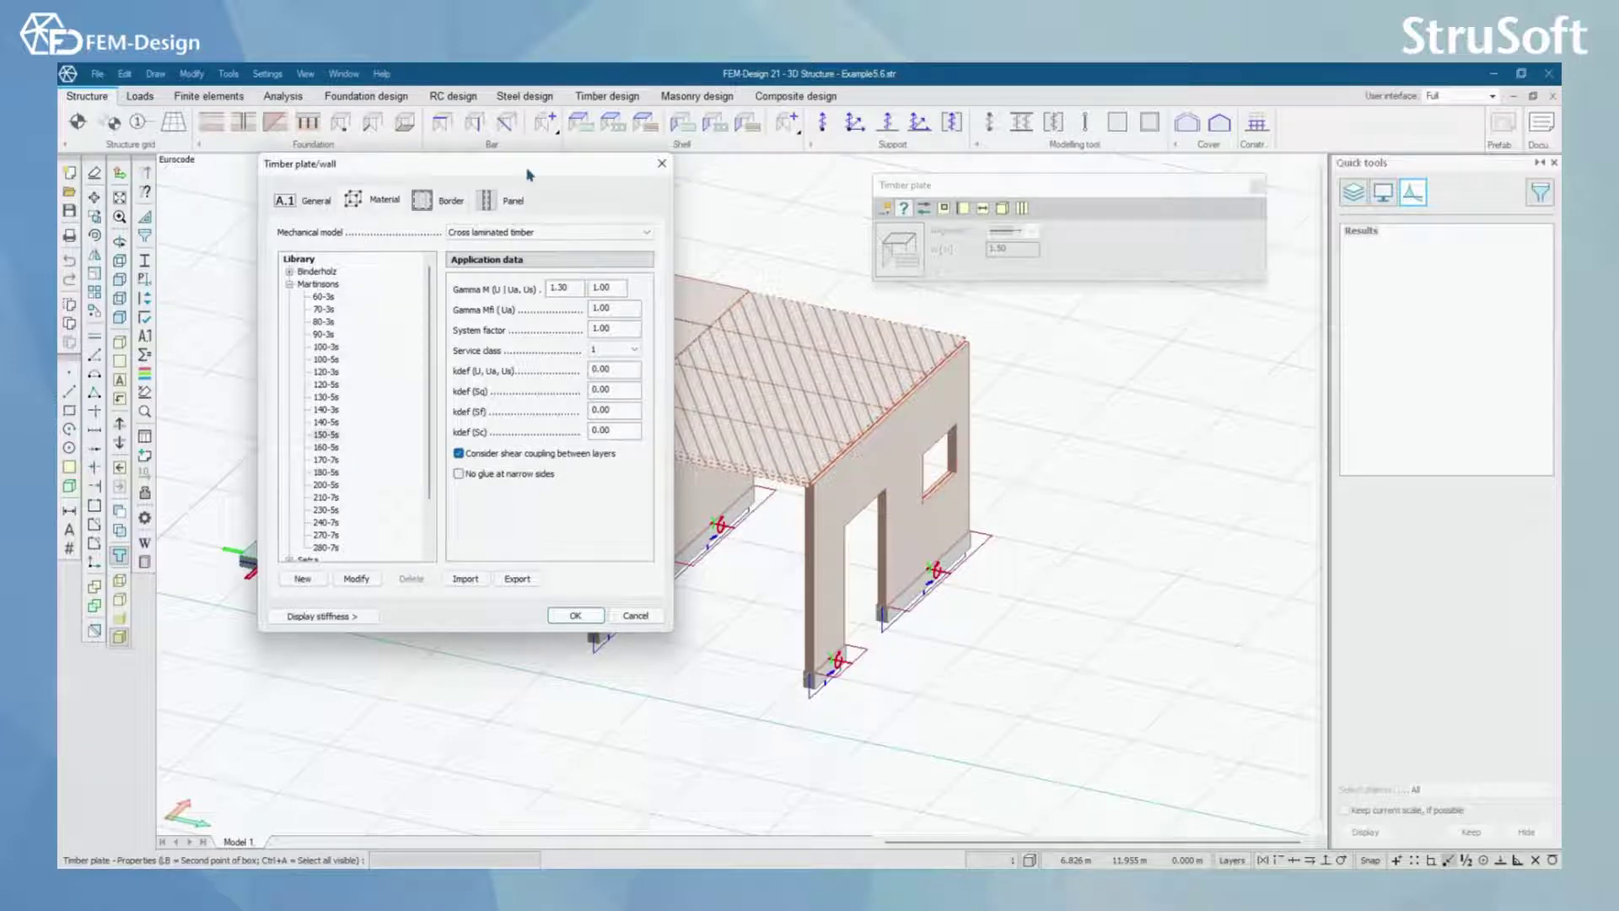
pyautogui.moveTo(527, 168); pyautogui.dragTo(478, 174)
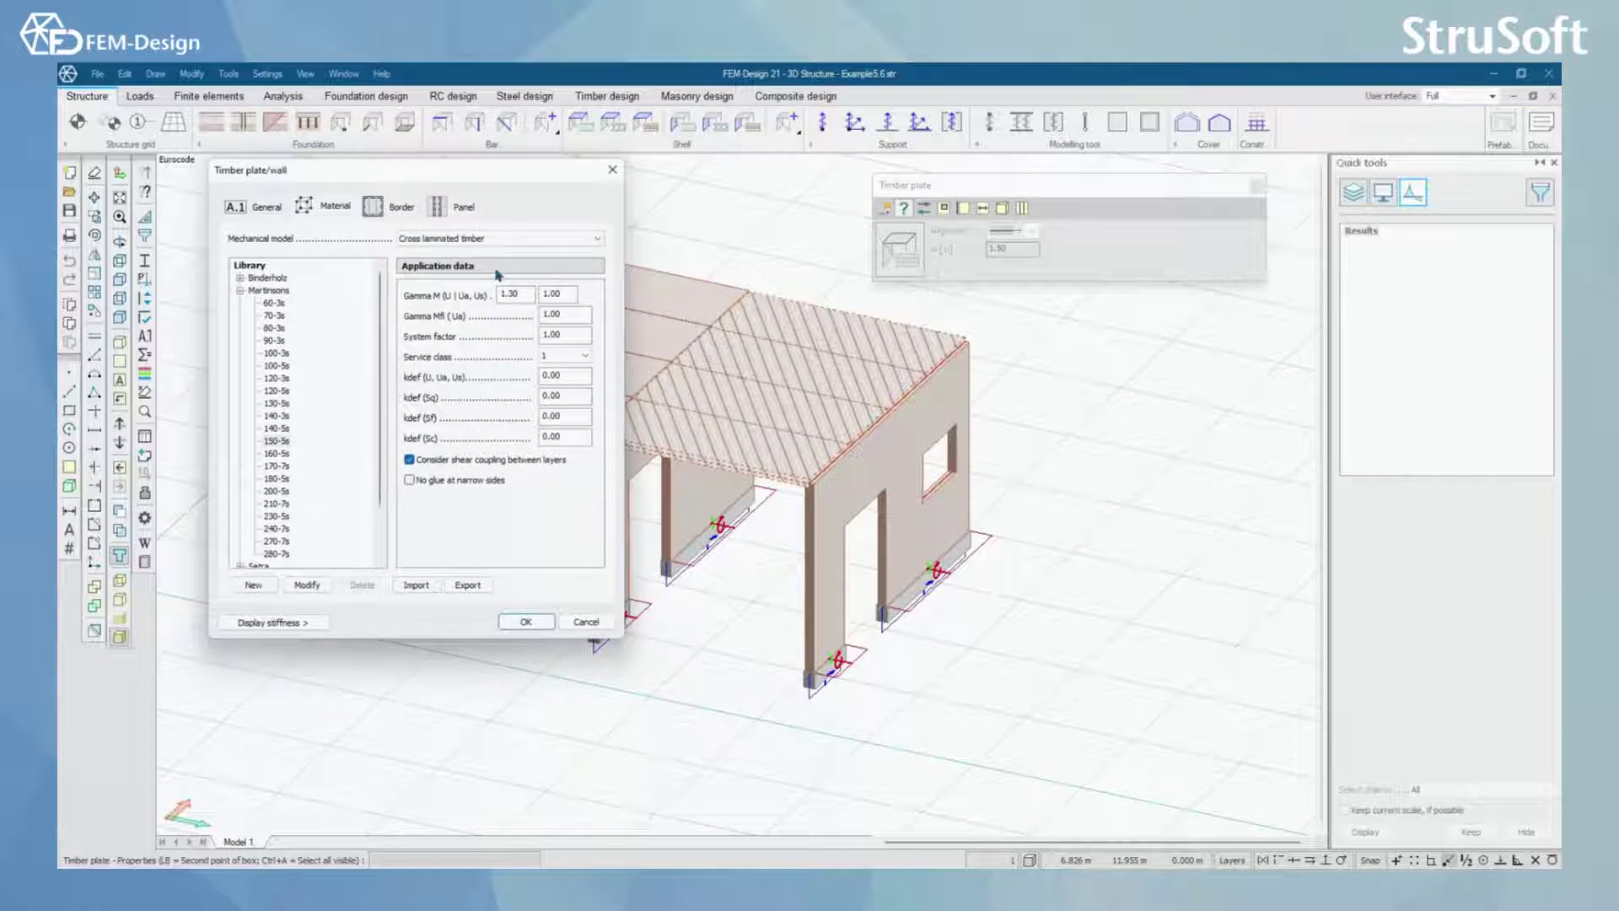
pyautogui.doubleClick(566, 336)
pyautogui.moveTo(413, 489)
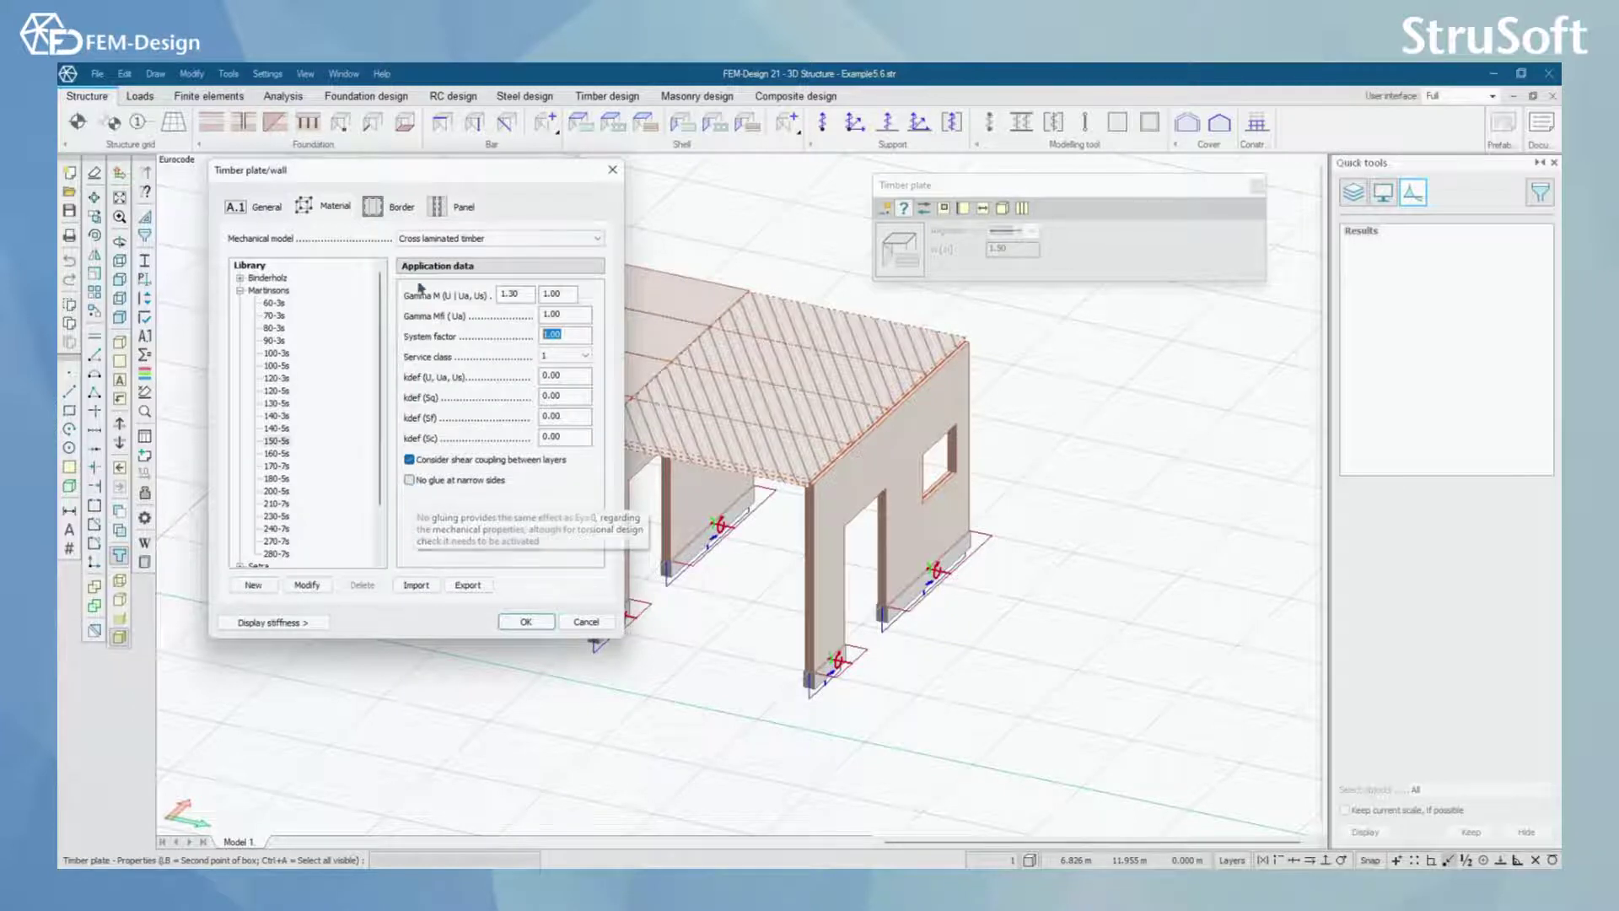
# Examine the roof plate's border and panel connection stiffnesses, and close its properties without changing anything.
pyautogui.click(398, 212)
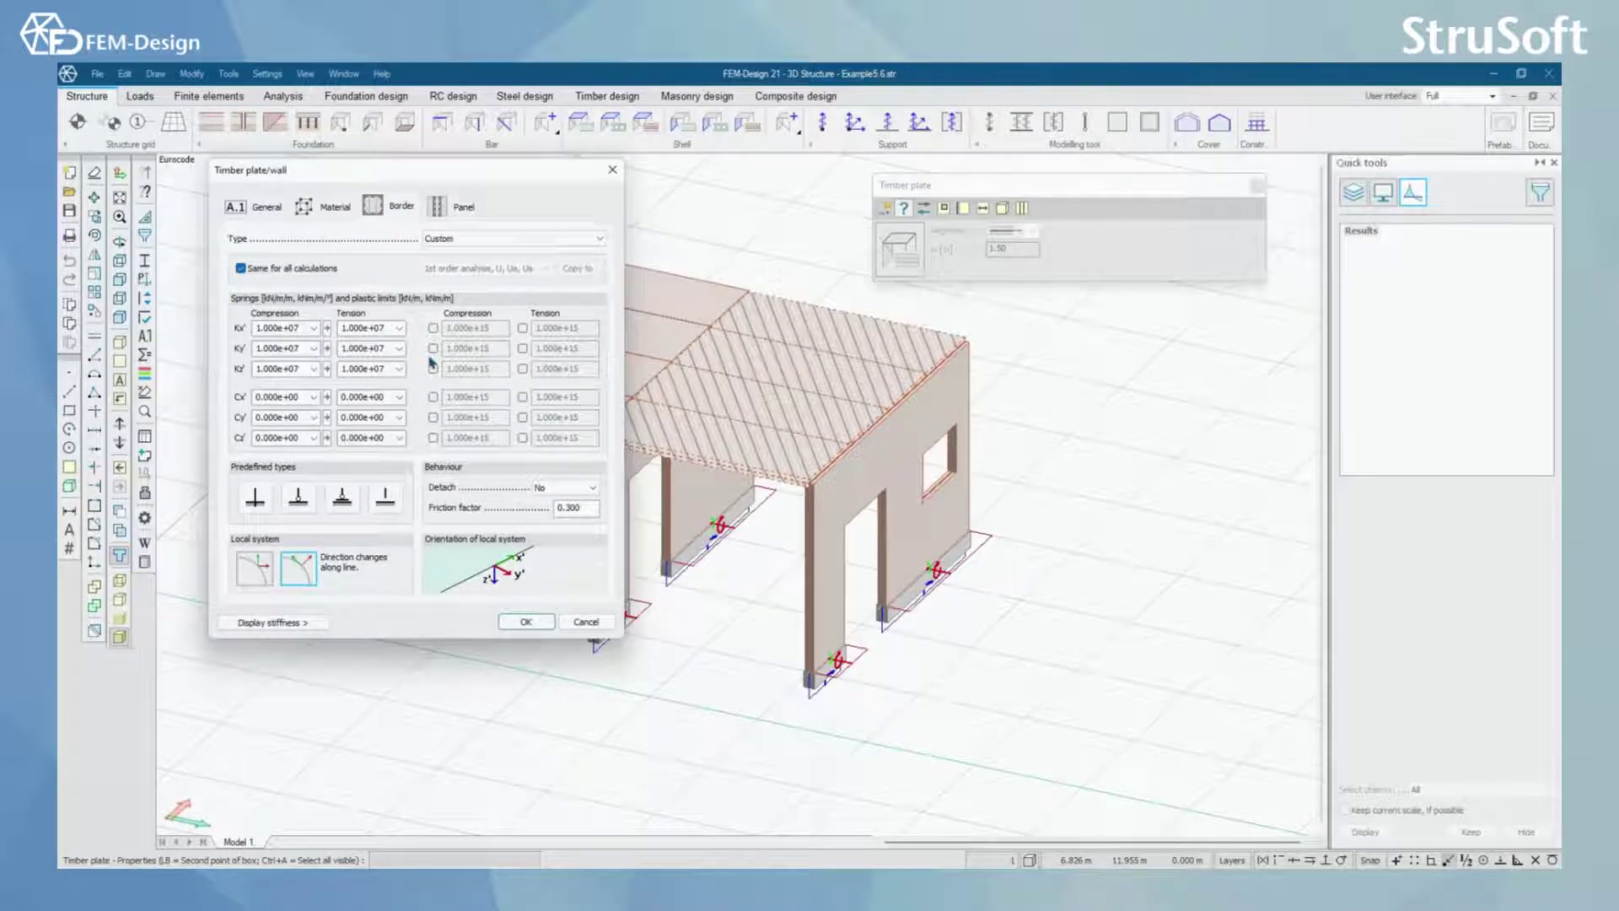
pyautogui.click(454, 212)
pyautogui.moveTo(470, 180); pyautogui.dragTo(442, 173)
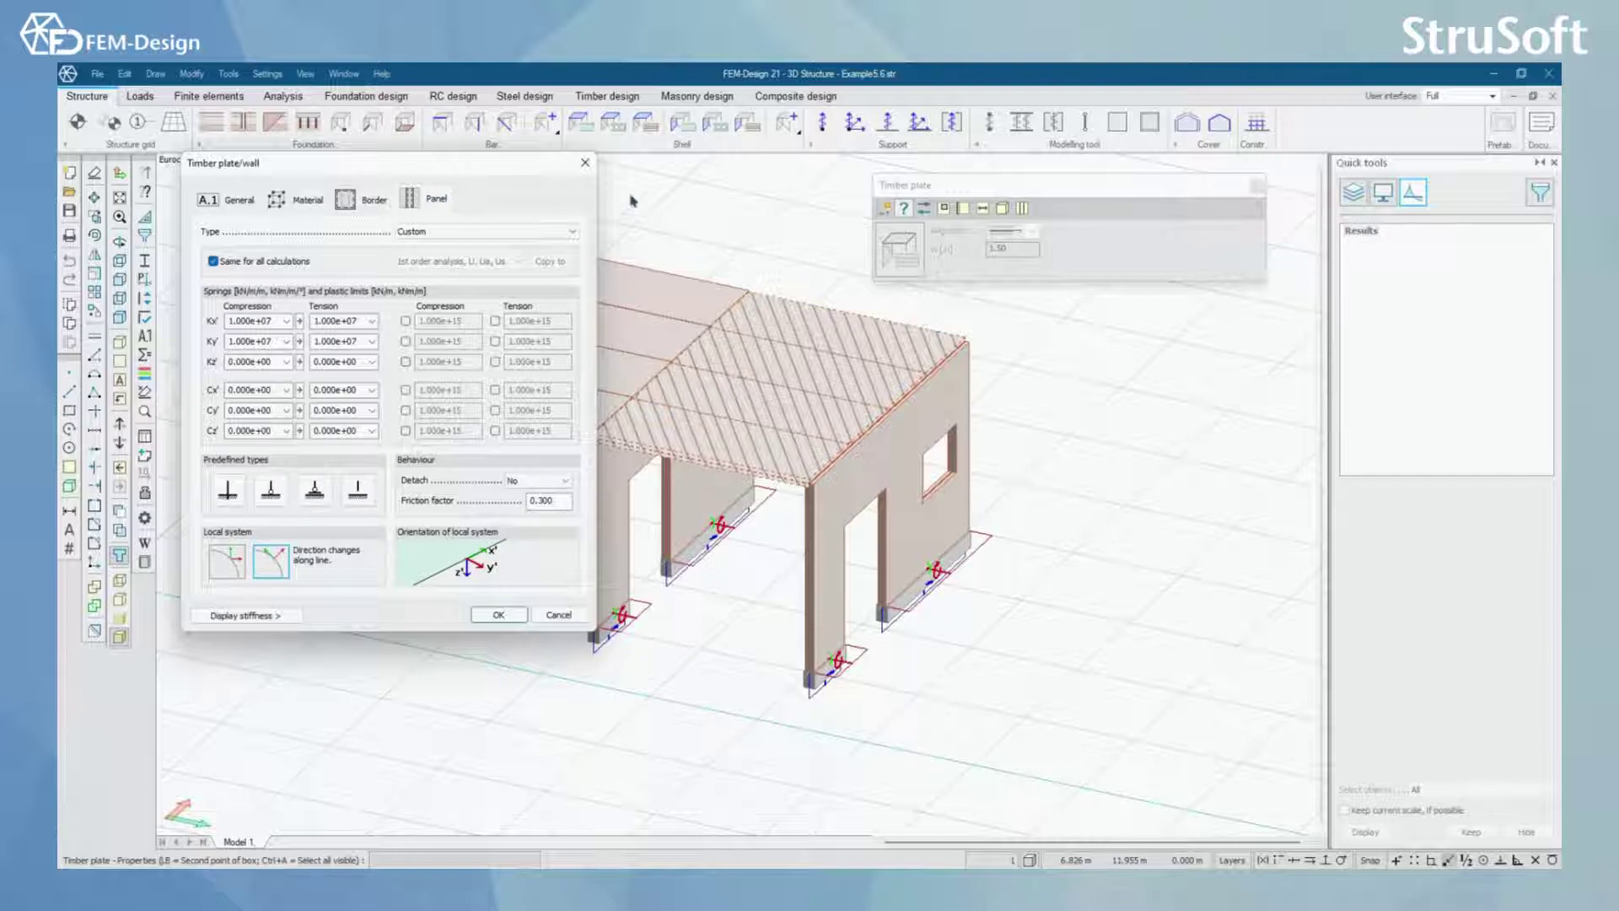
pyautogui.click(585, 162)
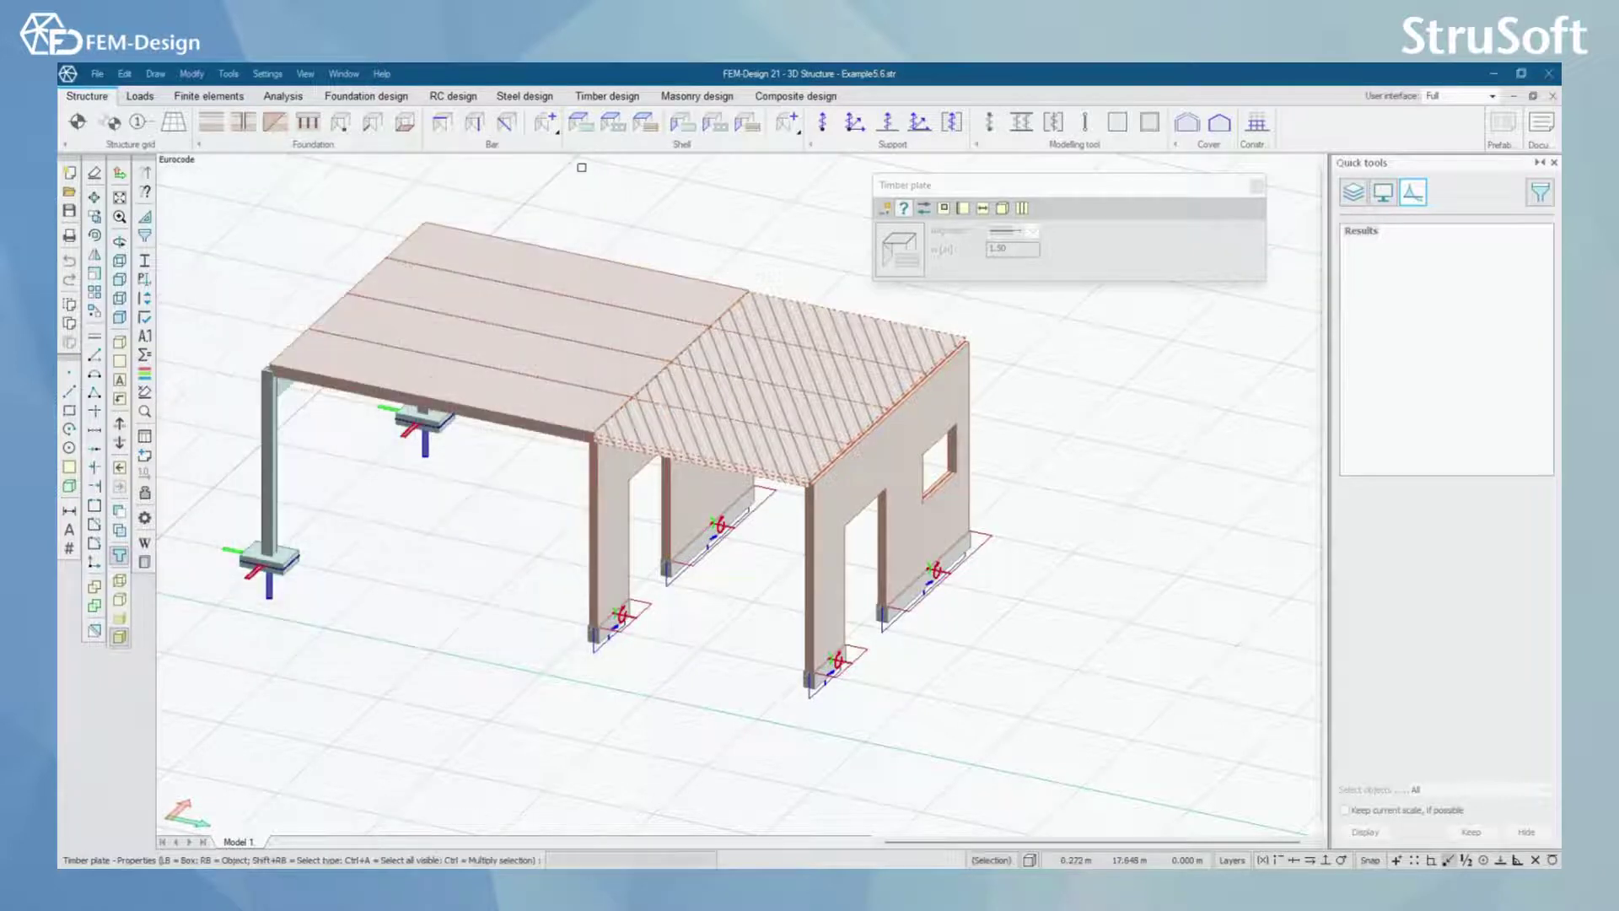
# Open the end timber wall's properties, examine its general and panel connection settings, and close them unchanged.
pyautogui.click(748, 122)
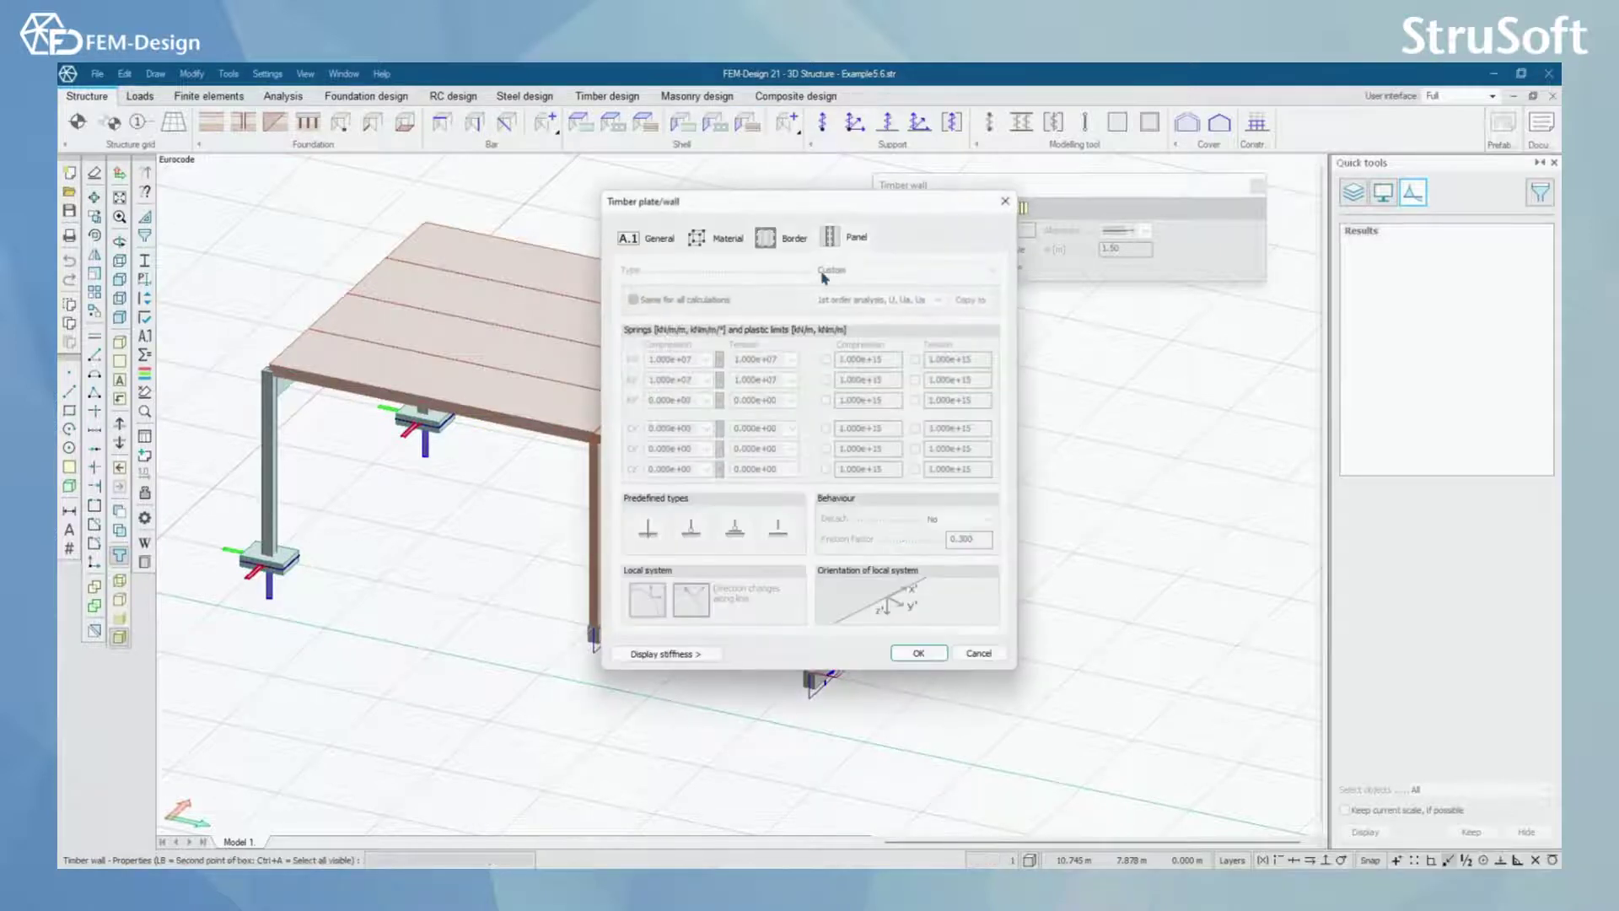
pyautogui.click(627, 240)
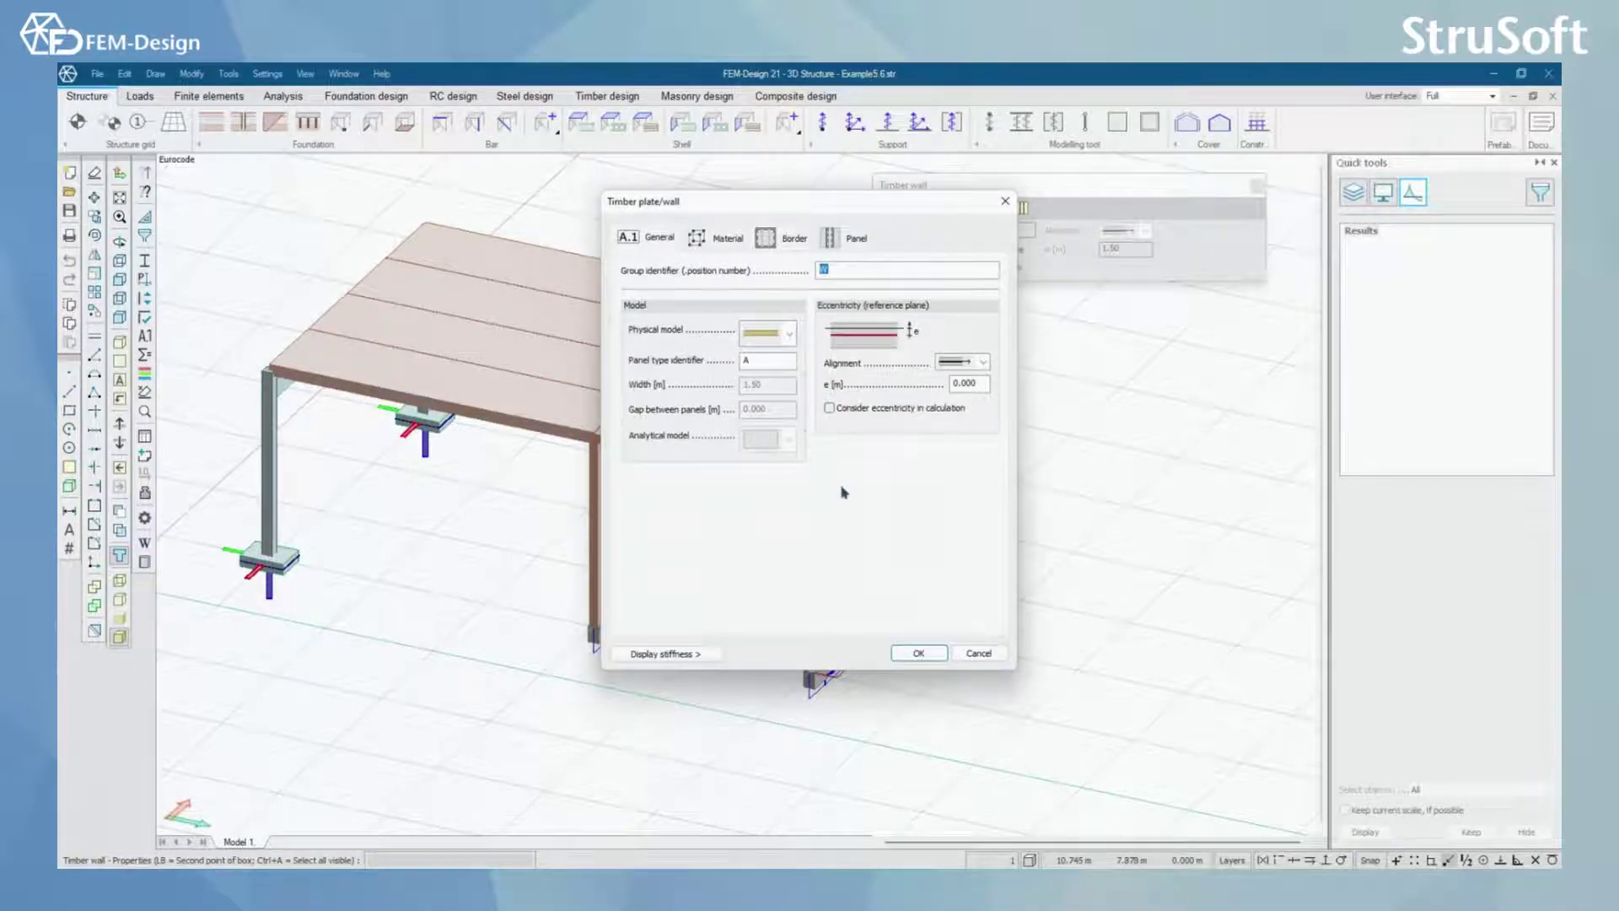
pyautogui.click(855, 238)
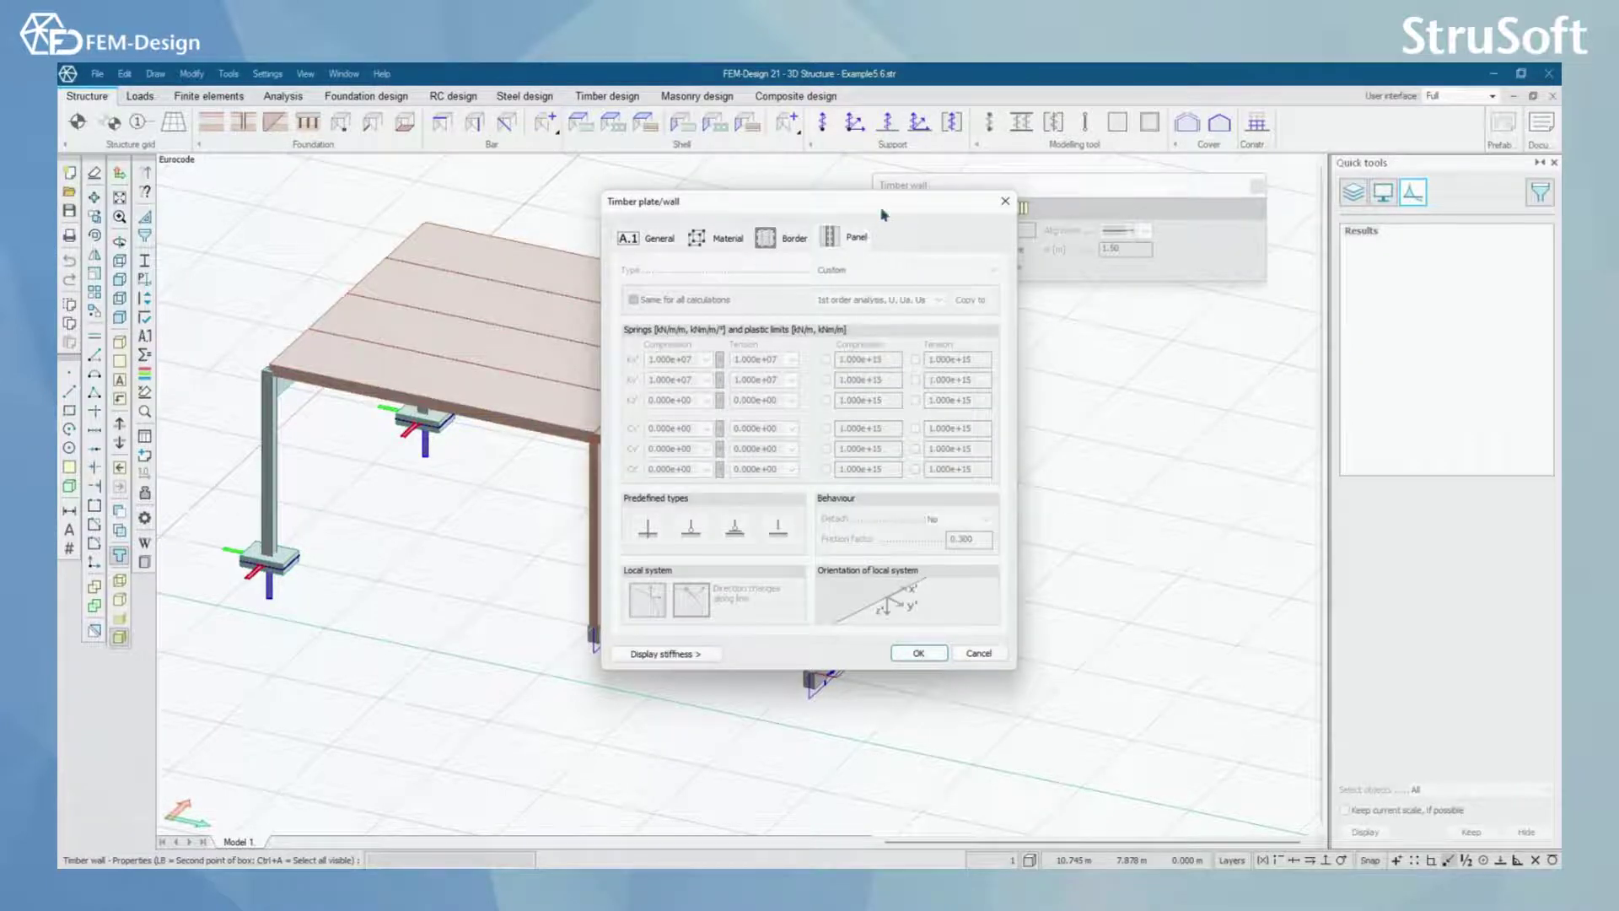
pyautogui.moveTo(885, 202); pyautogui.dragTo(736, 159)
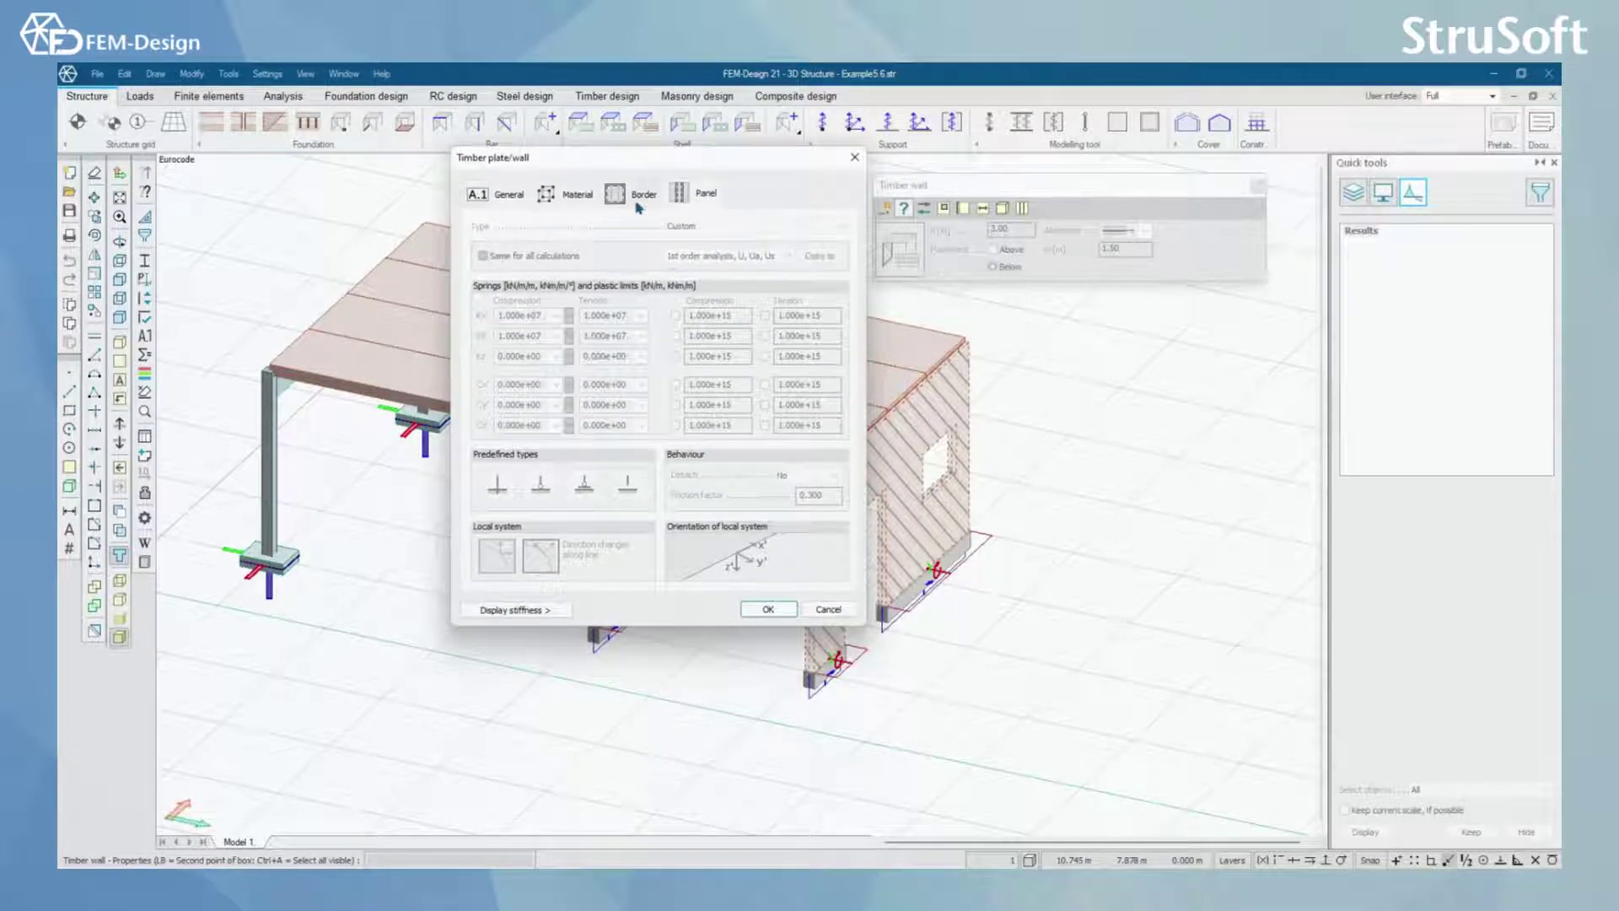
pyautogui.click(855, 158)
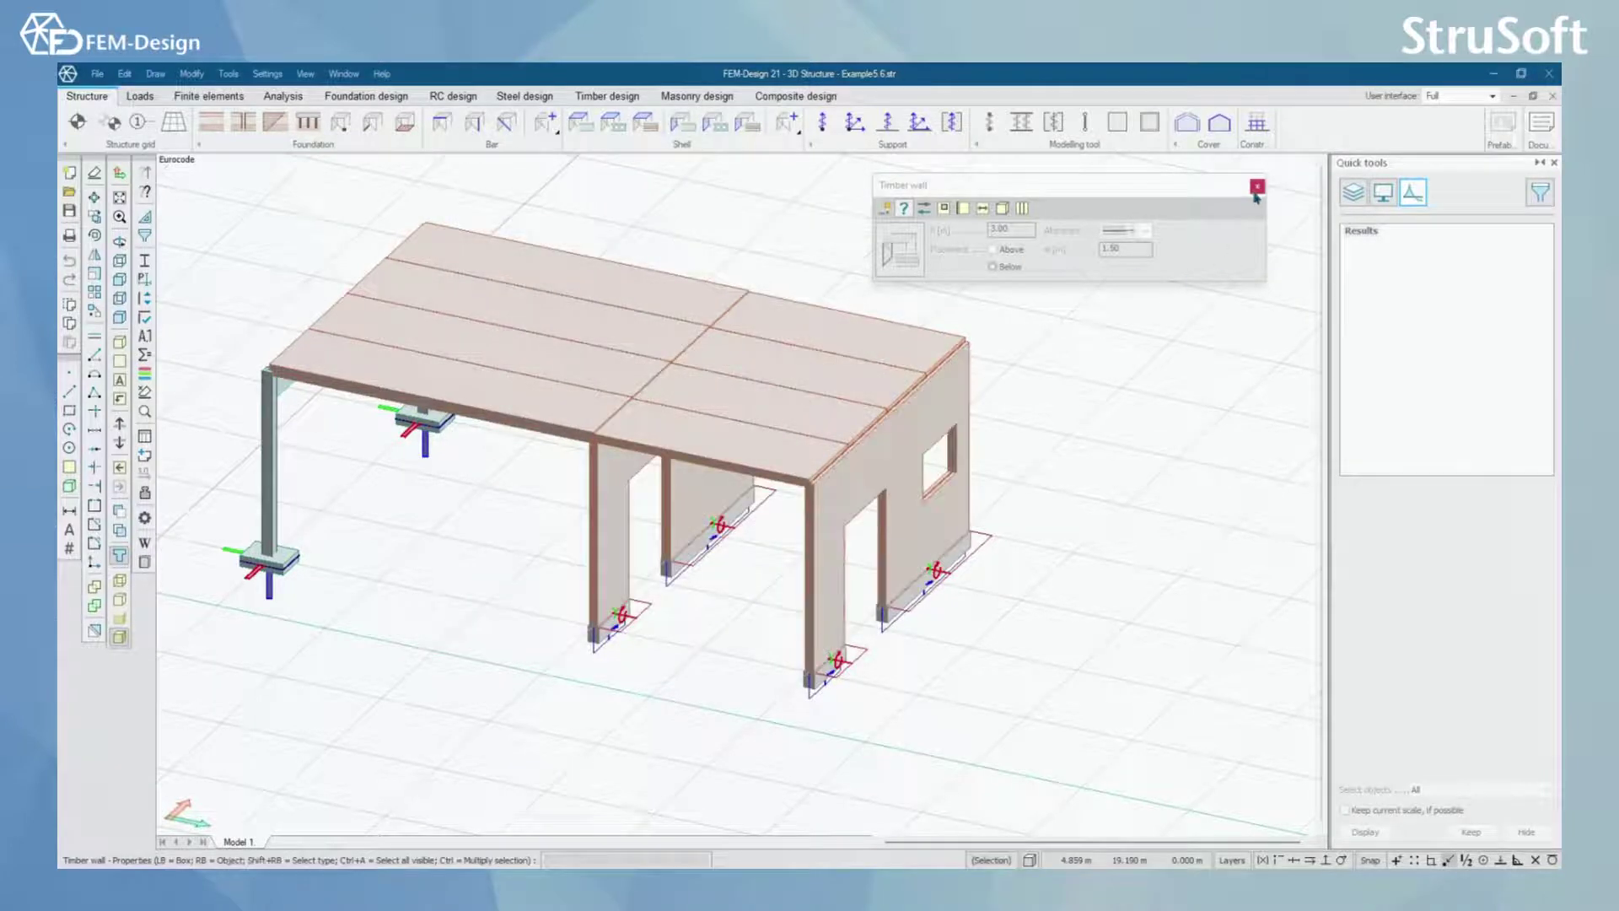
pyautogui.press('Escape')
# Switch the timber design mode to CLT panel.
pyautogui.moveTo(618, 376); pyautogui.dragTo(686, 434, button='middle')
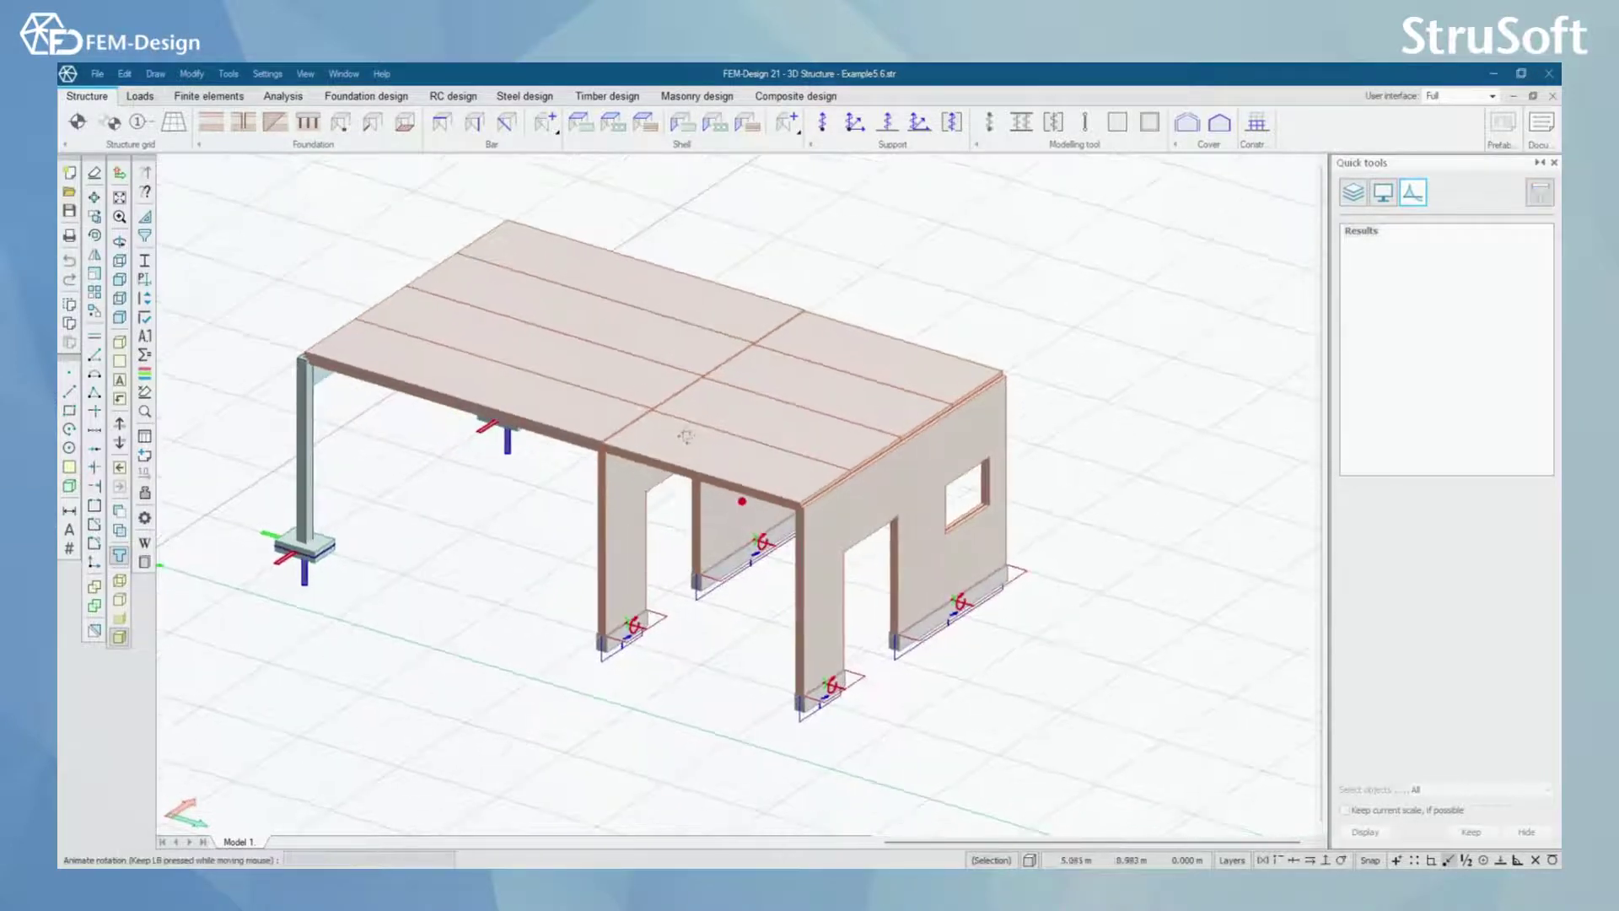
pyautogui.click(625, 98)
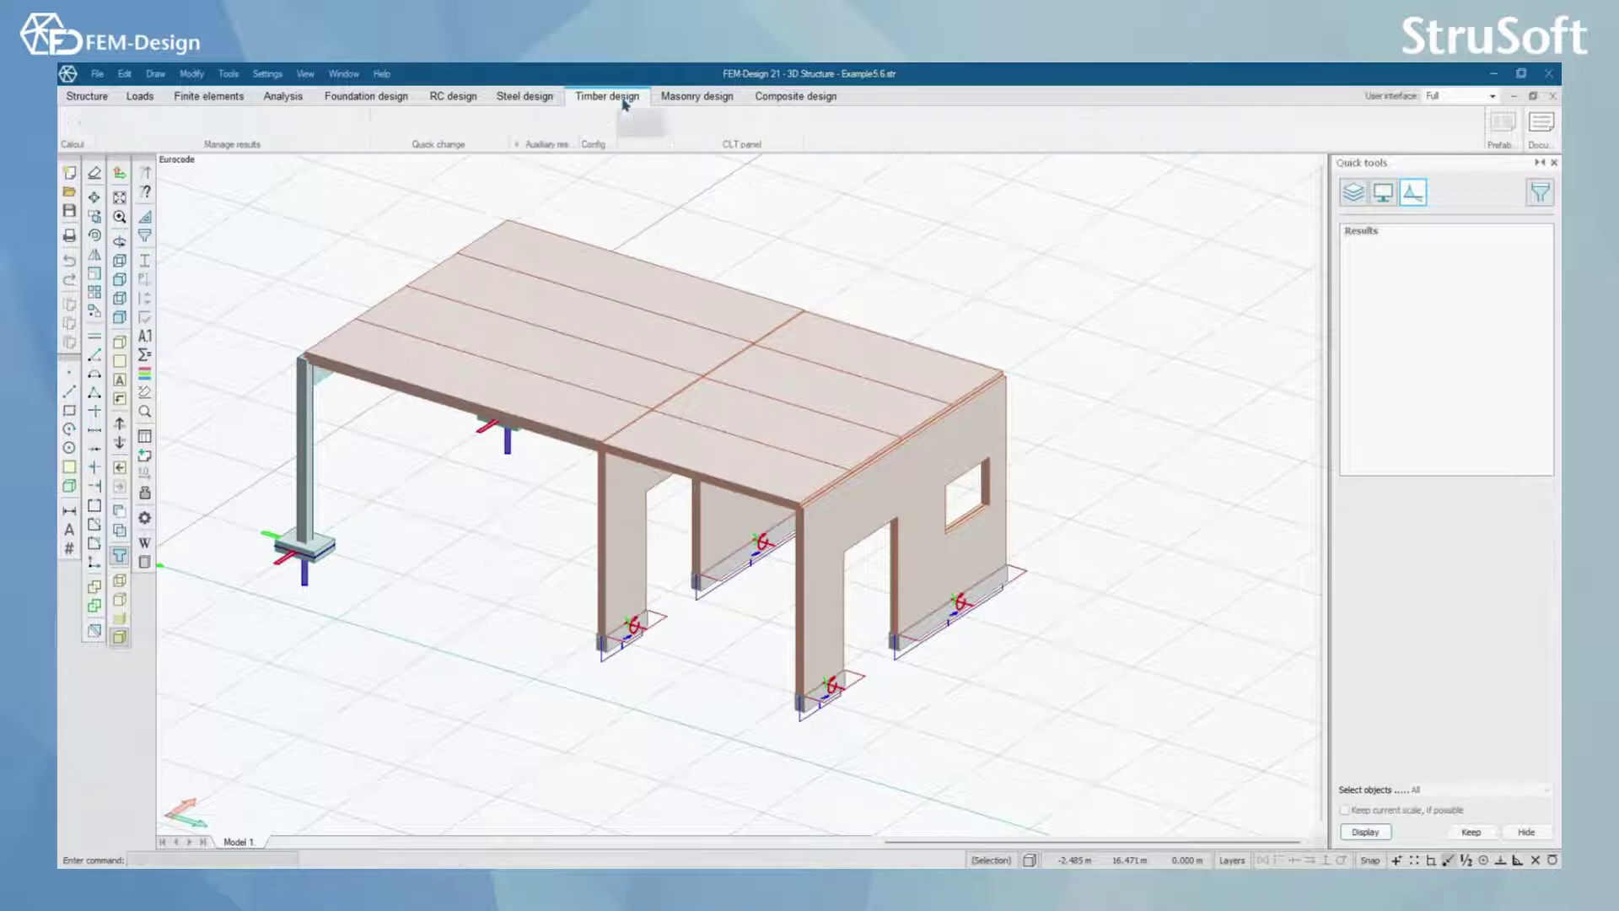
pyautogui.click(650, 127)
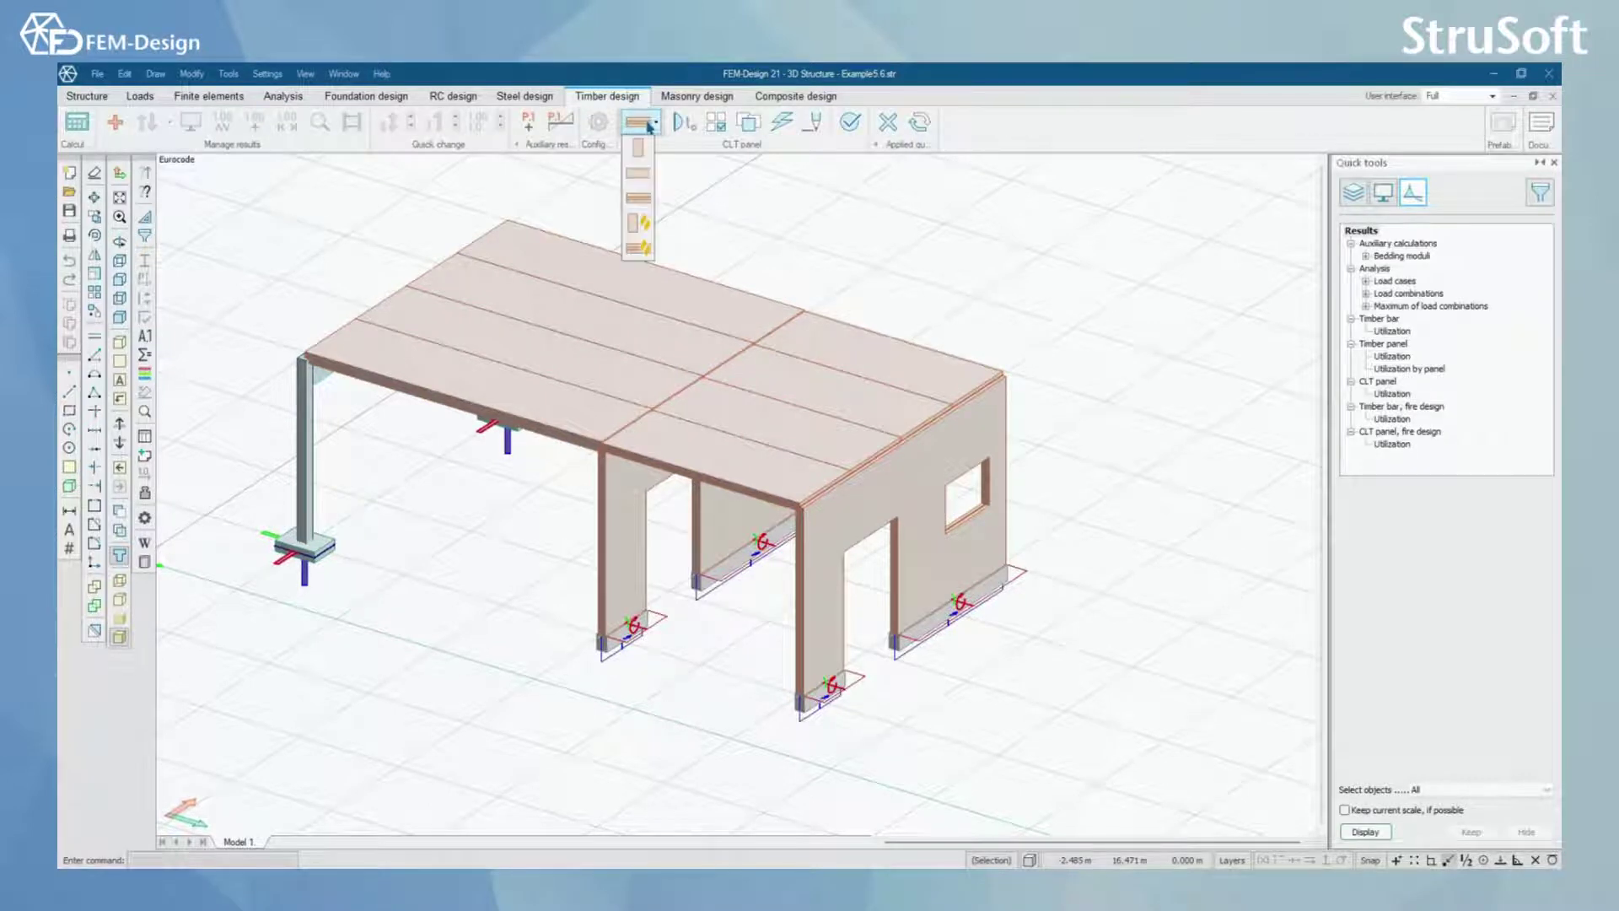
pyautogui.click(641, 199)
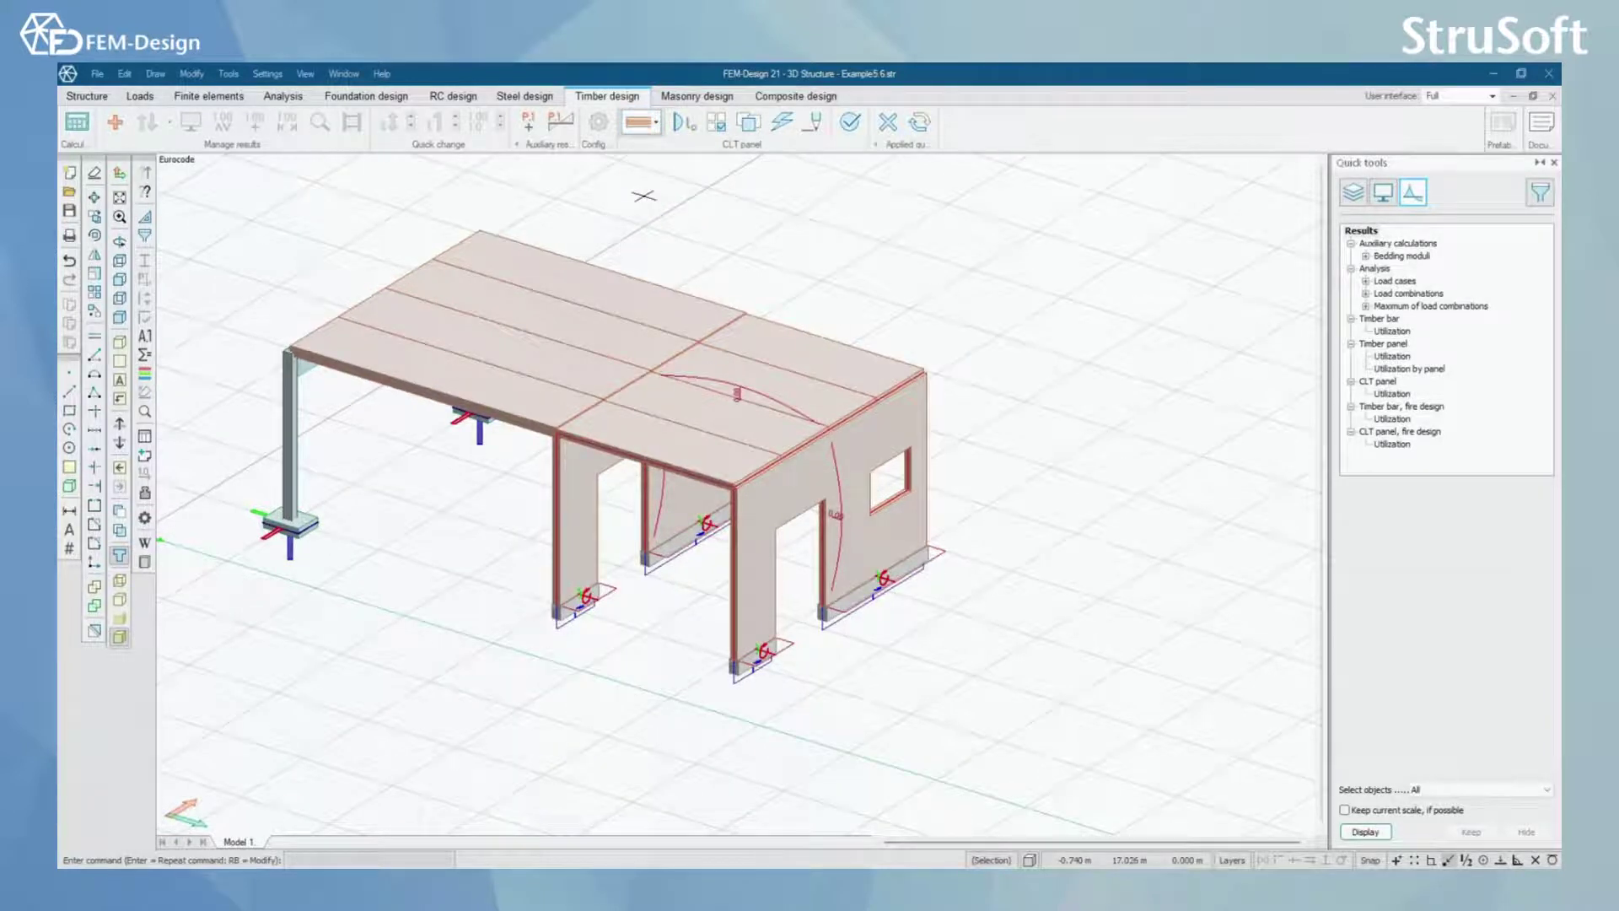
# Edit the end wall's buckling length, choosing the fixed-pinned flexural buckling preset with beta 0.700.
pyautogui.click(683, 123)
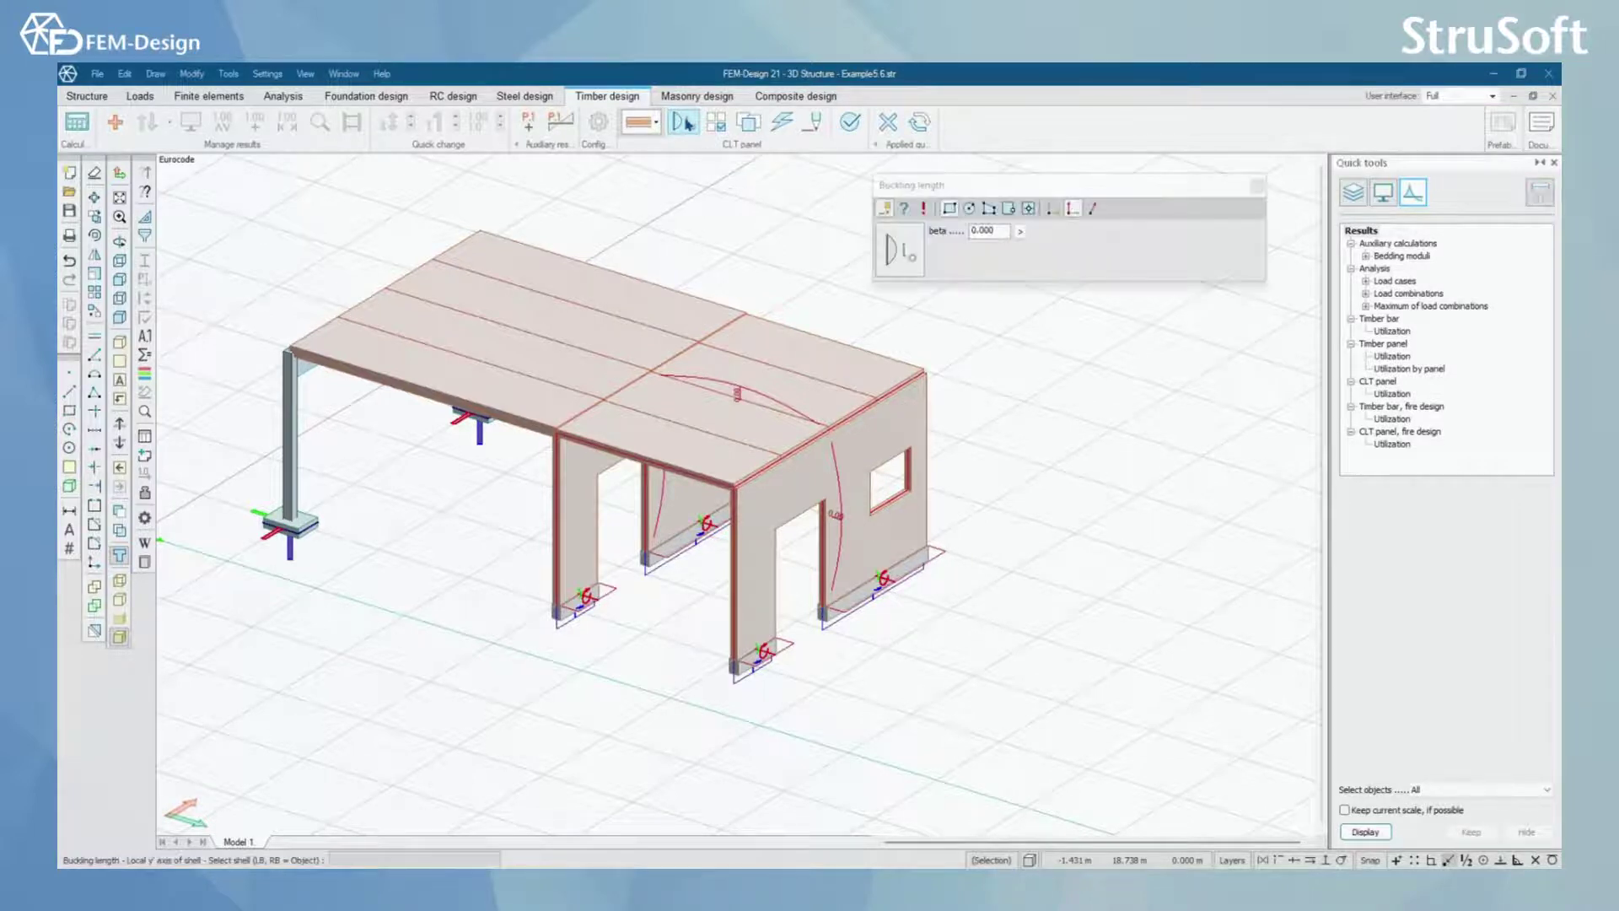
pyautogui.click(903, 209)
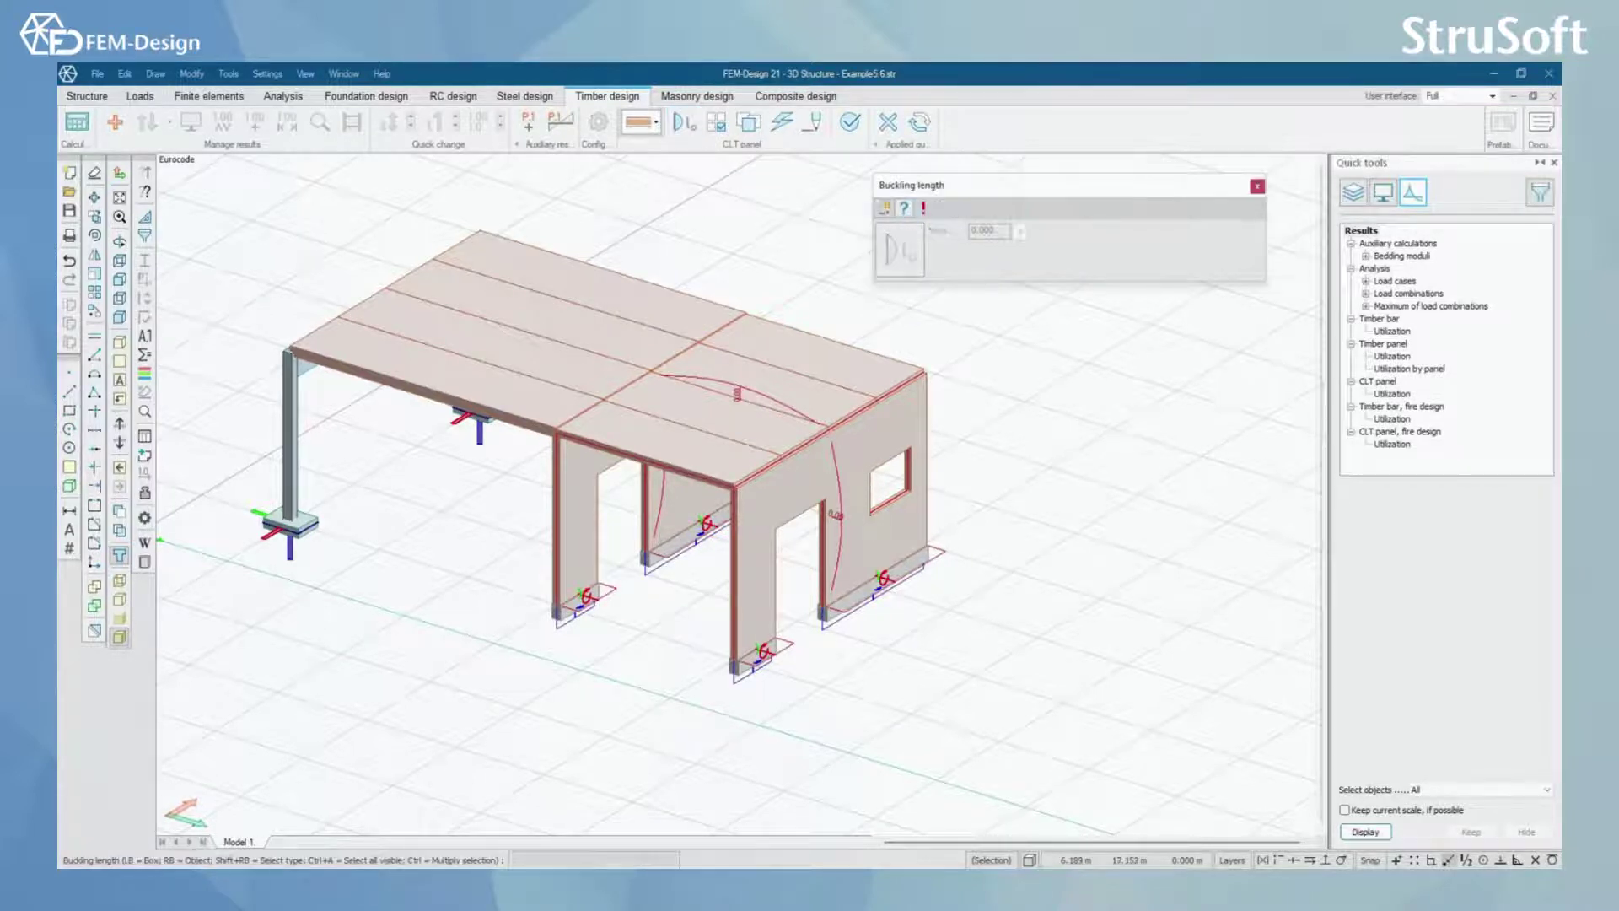
pyautogui.click(839, 512)
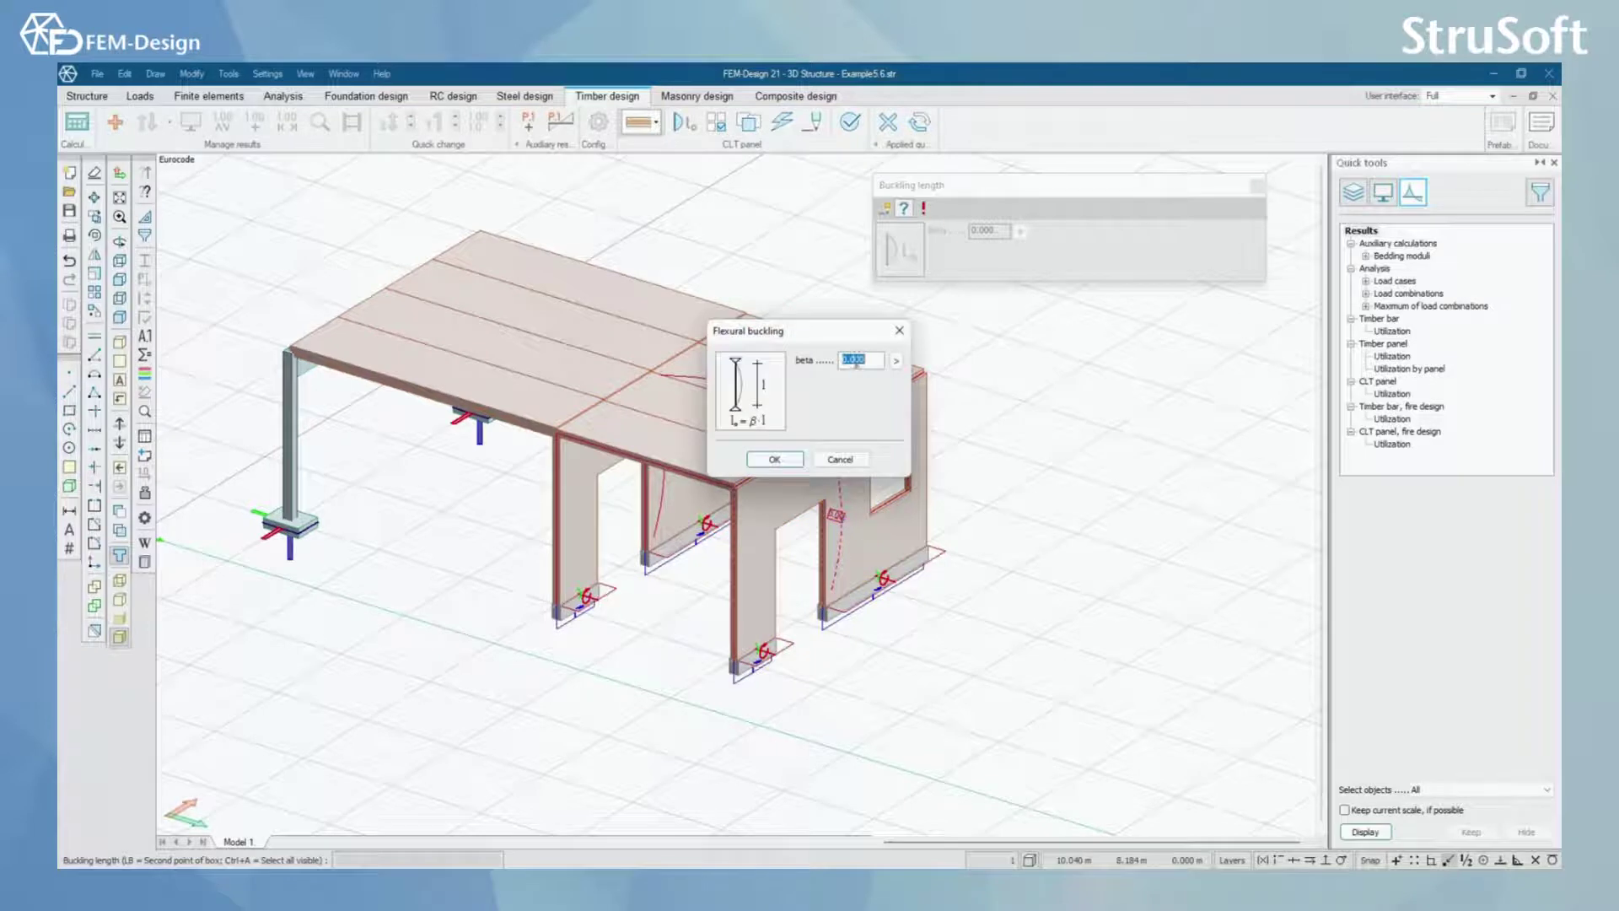
pyautogui.click(896, 360)
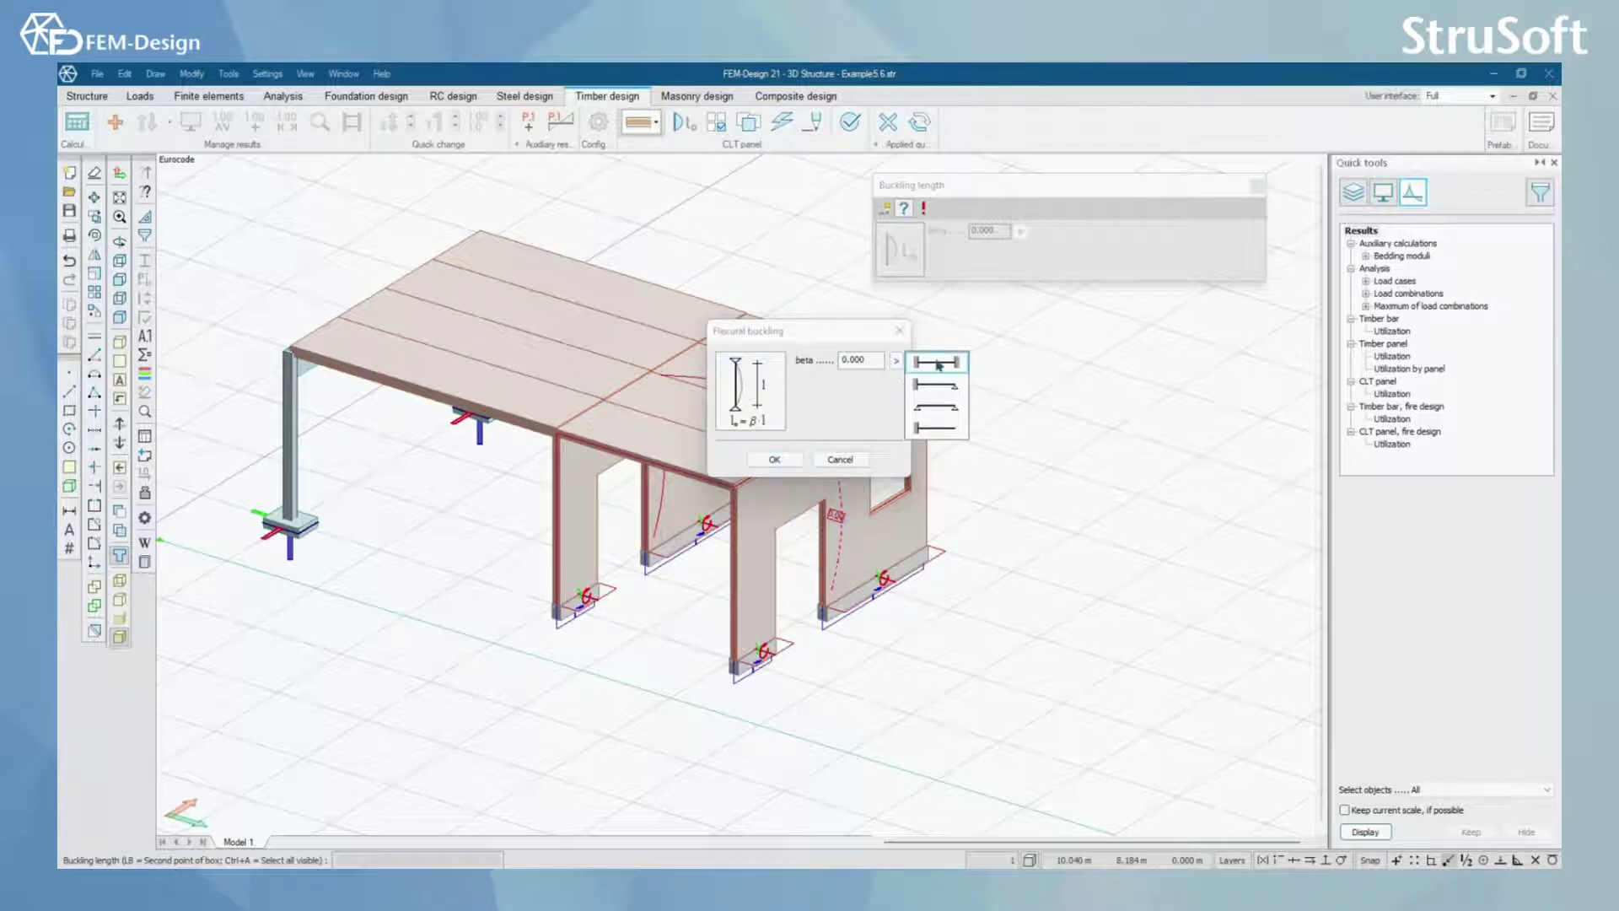
pyautogui.click(948, 384)
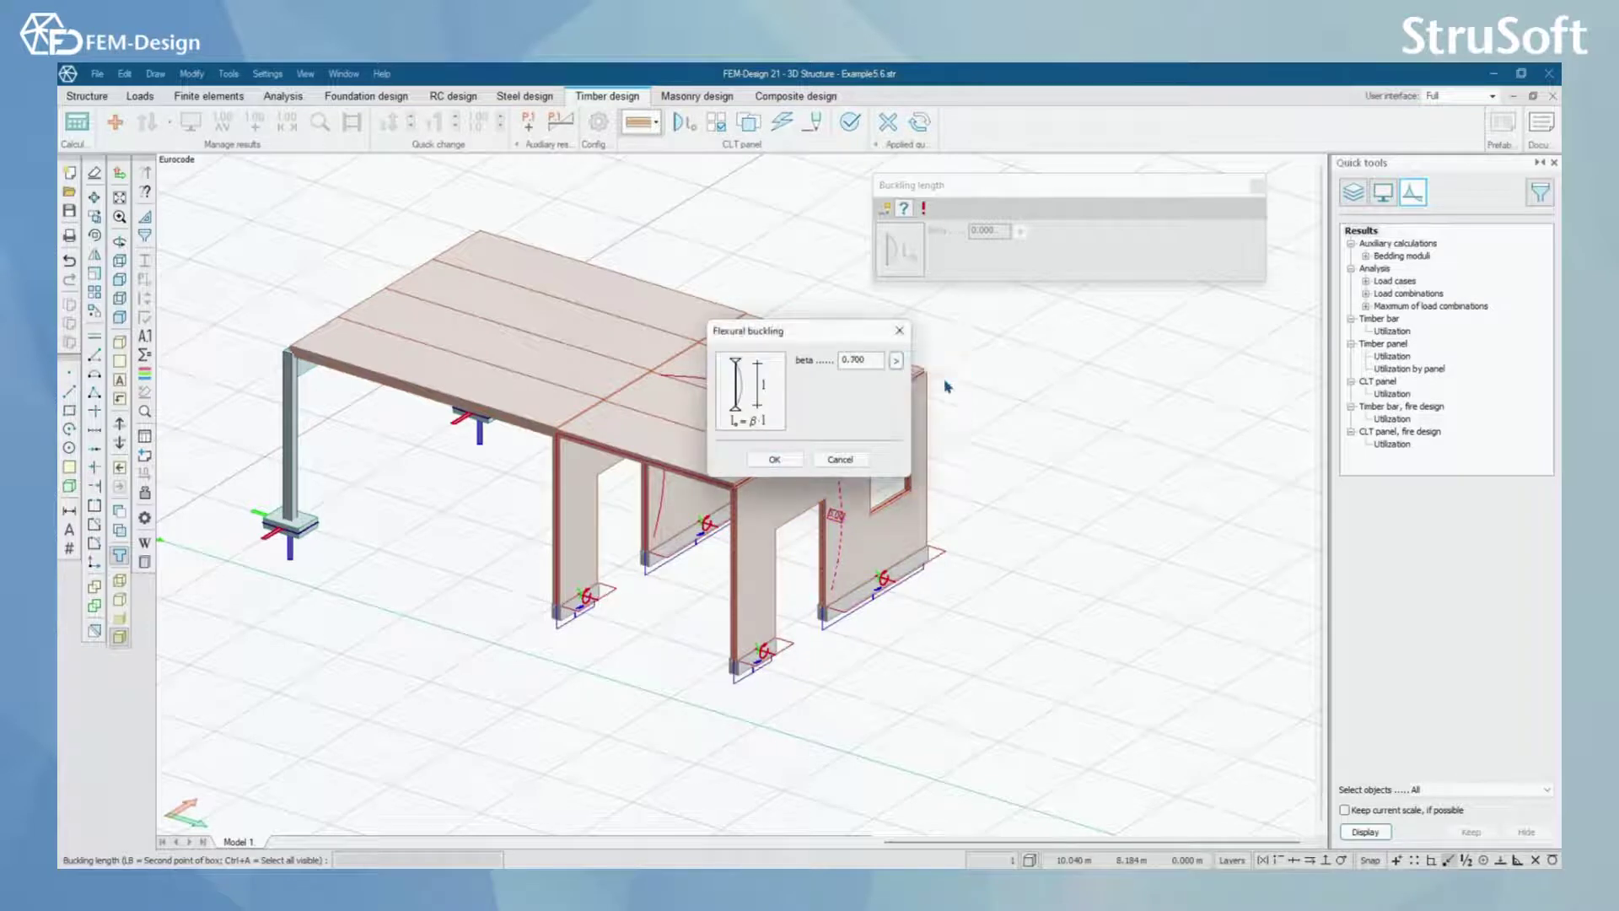
pyautogui.click(774, 458)
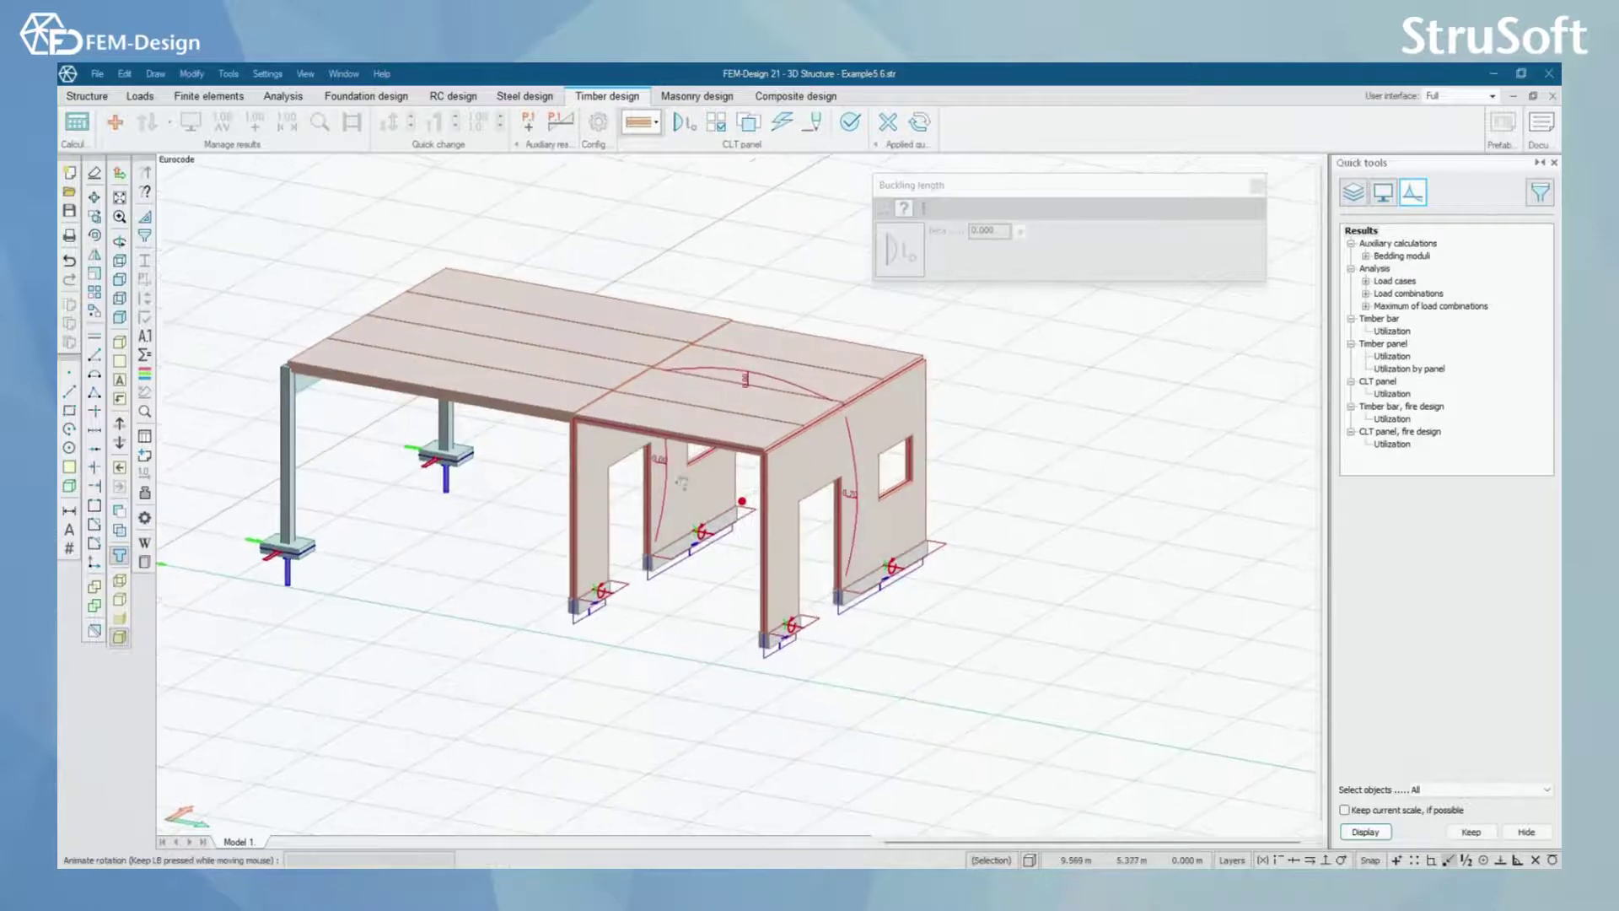
# Set the inner wall's flexural buckling beta to 2.00 using the cantilever preset.
pyautogui.click(700, 422)
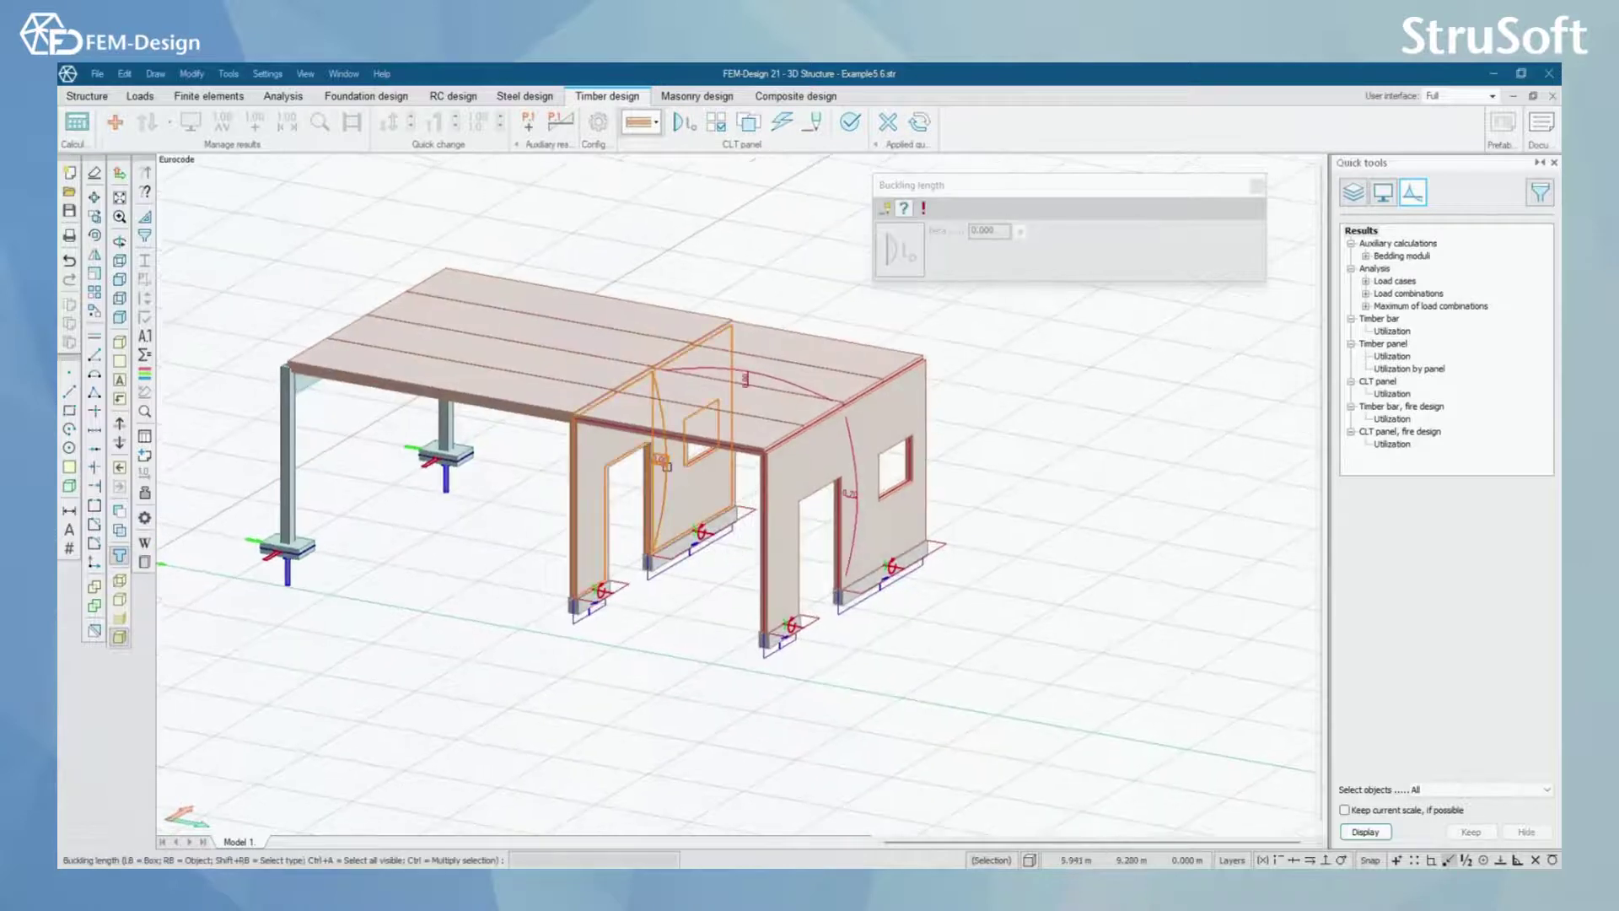
pyautogui.click(895, 360)
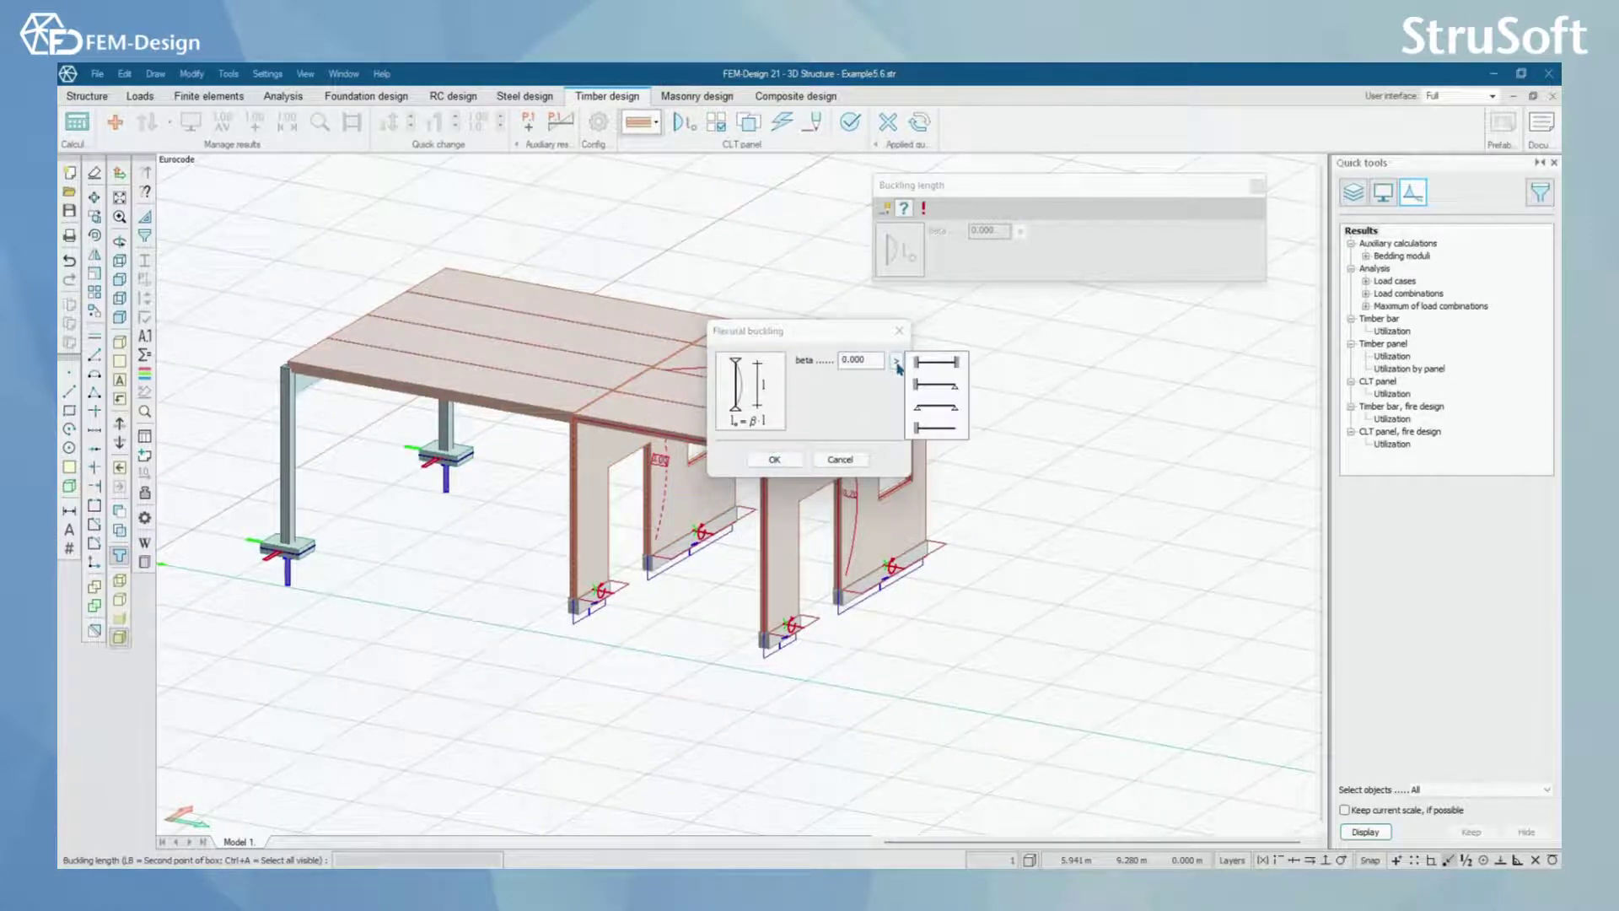
pyautogui.click(939, 431)
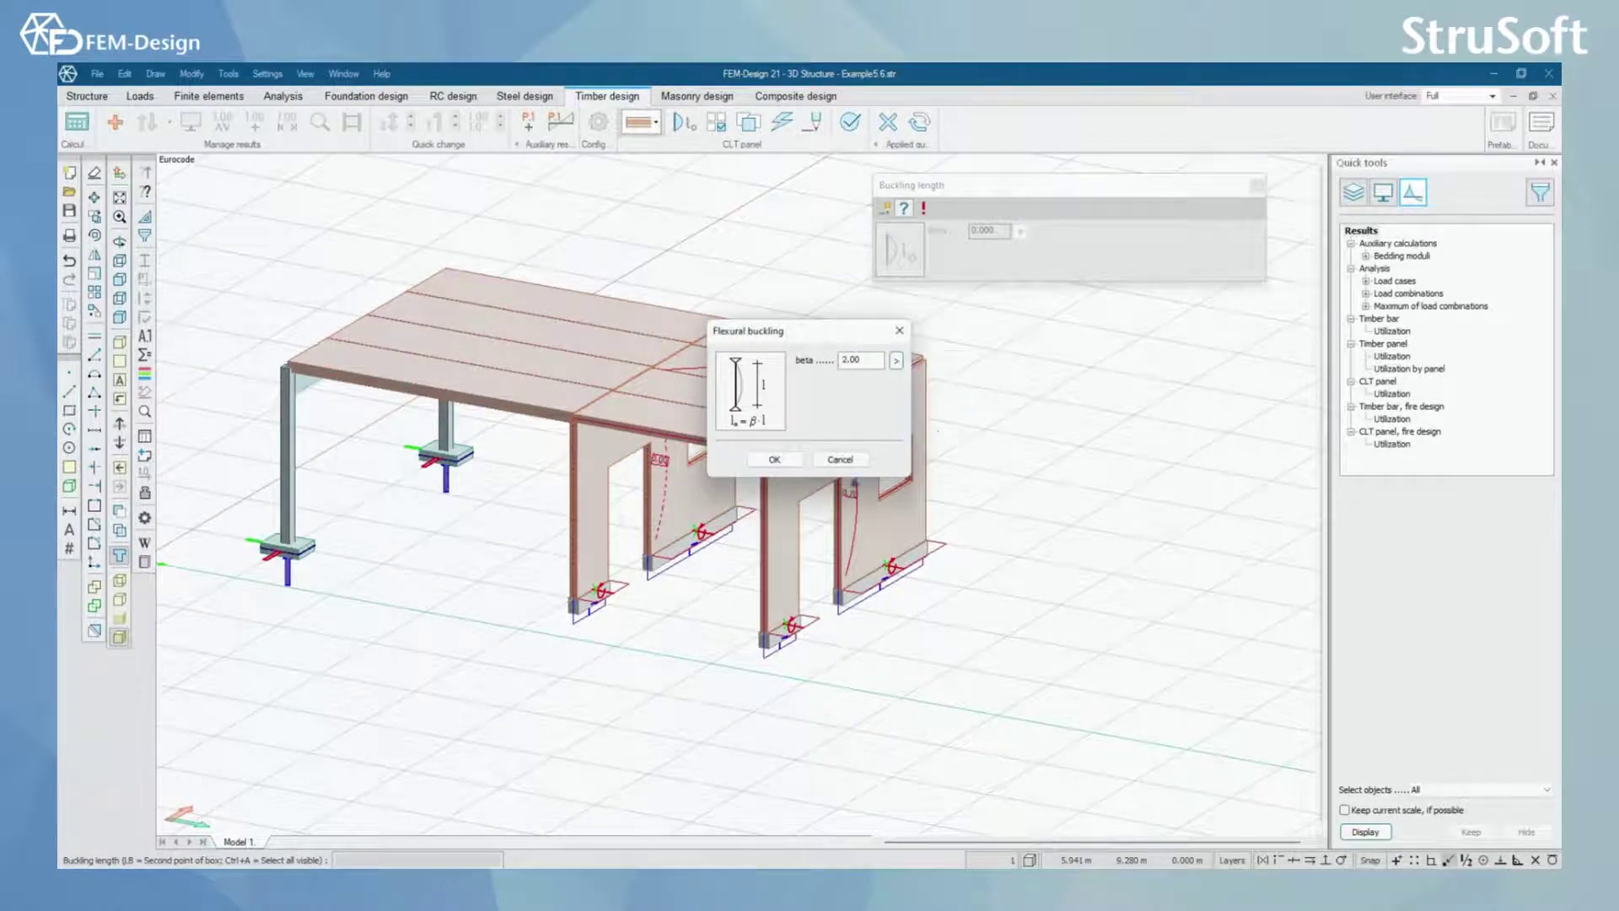
pyautogui.click(784, 459)
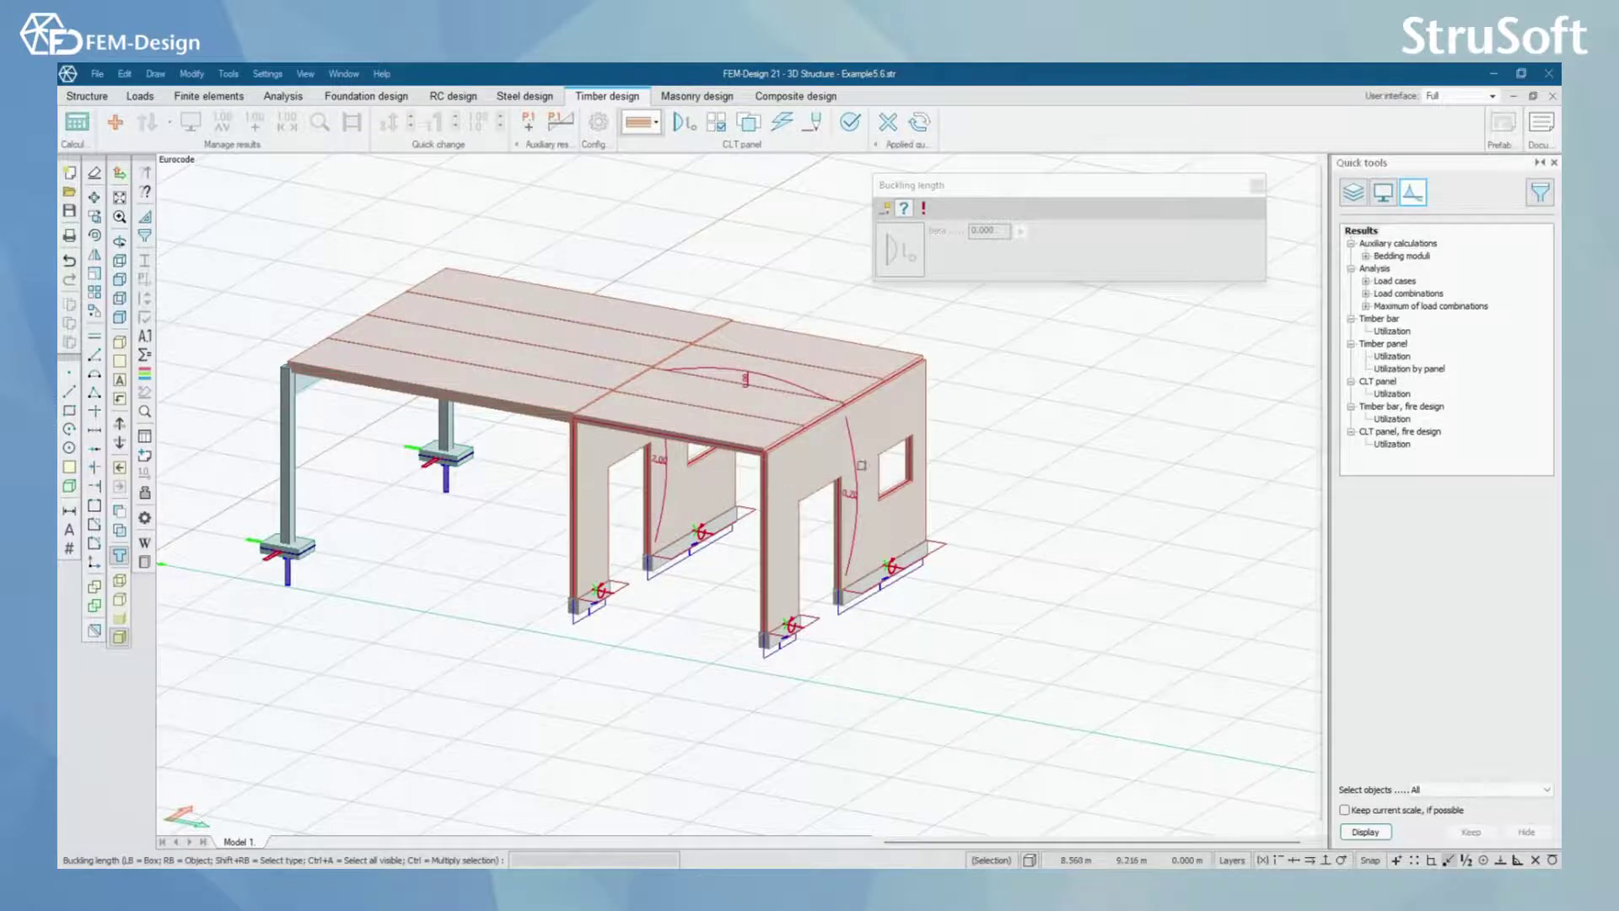
pyautogui.moveTo(860, 465); pyautogui.dragTo(732, 505, button='middle')
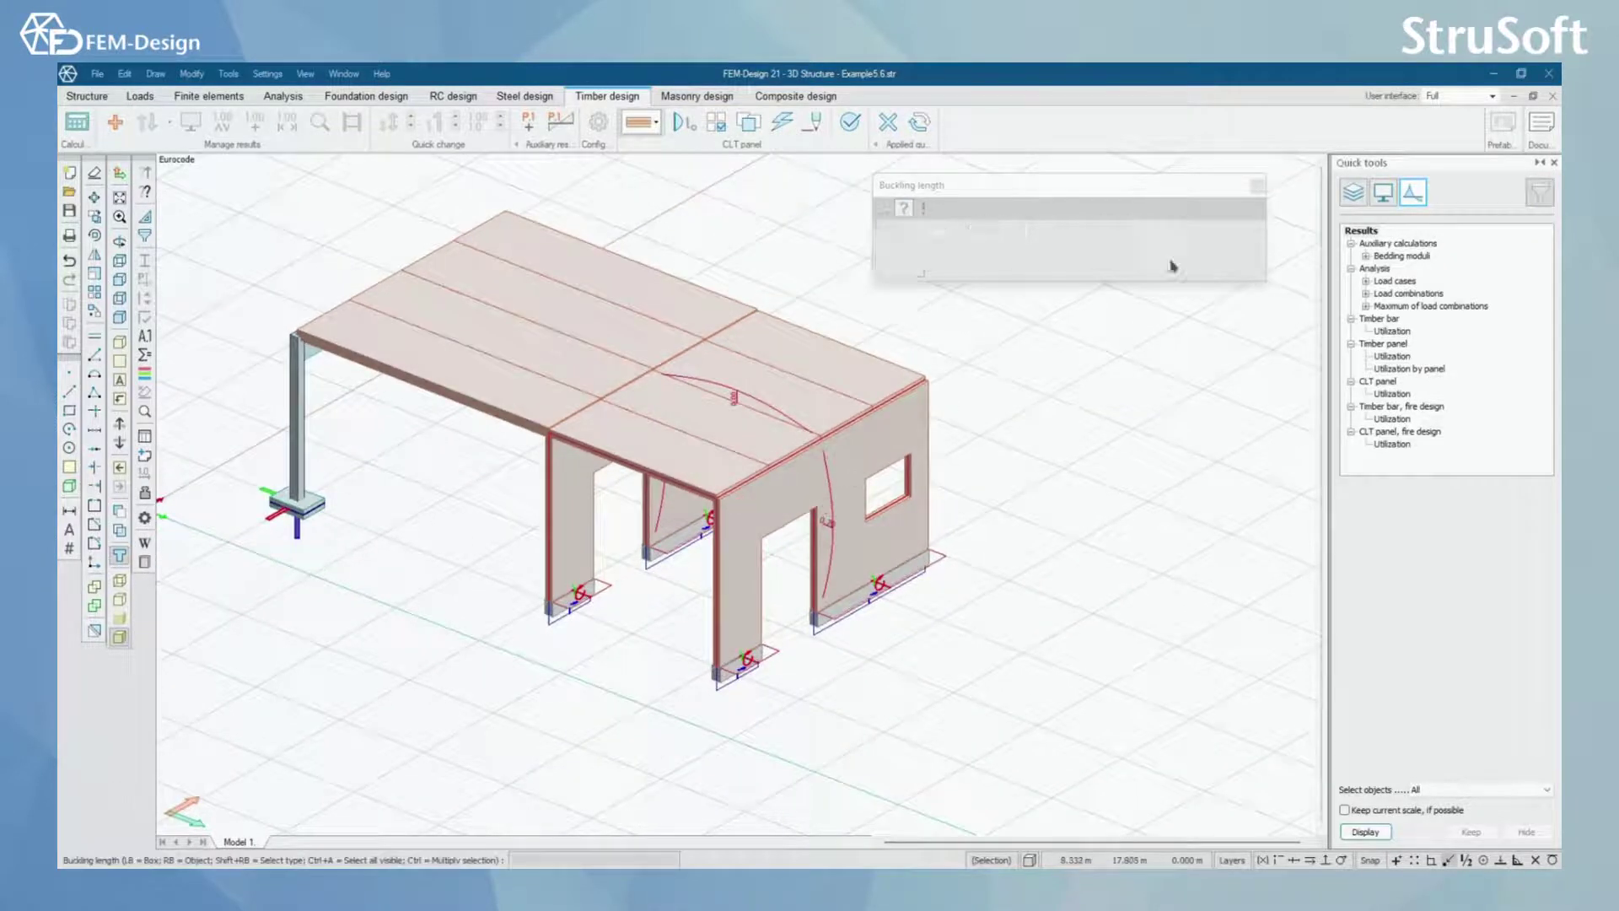
# Review the end wall's CLT calculation parameters and accept them with the shear interaction formulas and torsional check enabled.
pyautogui.click(1256, 186)
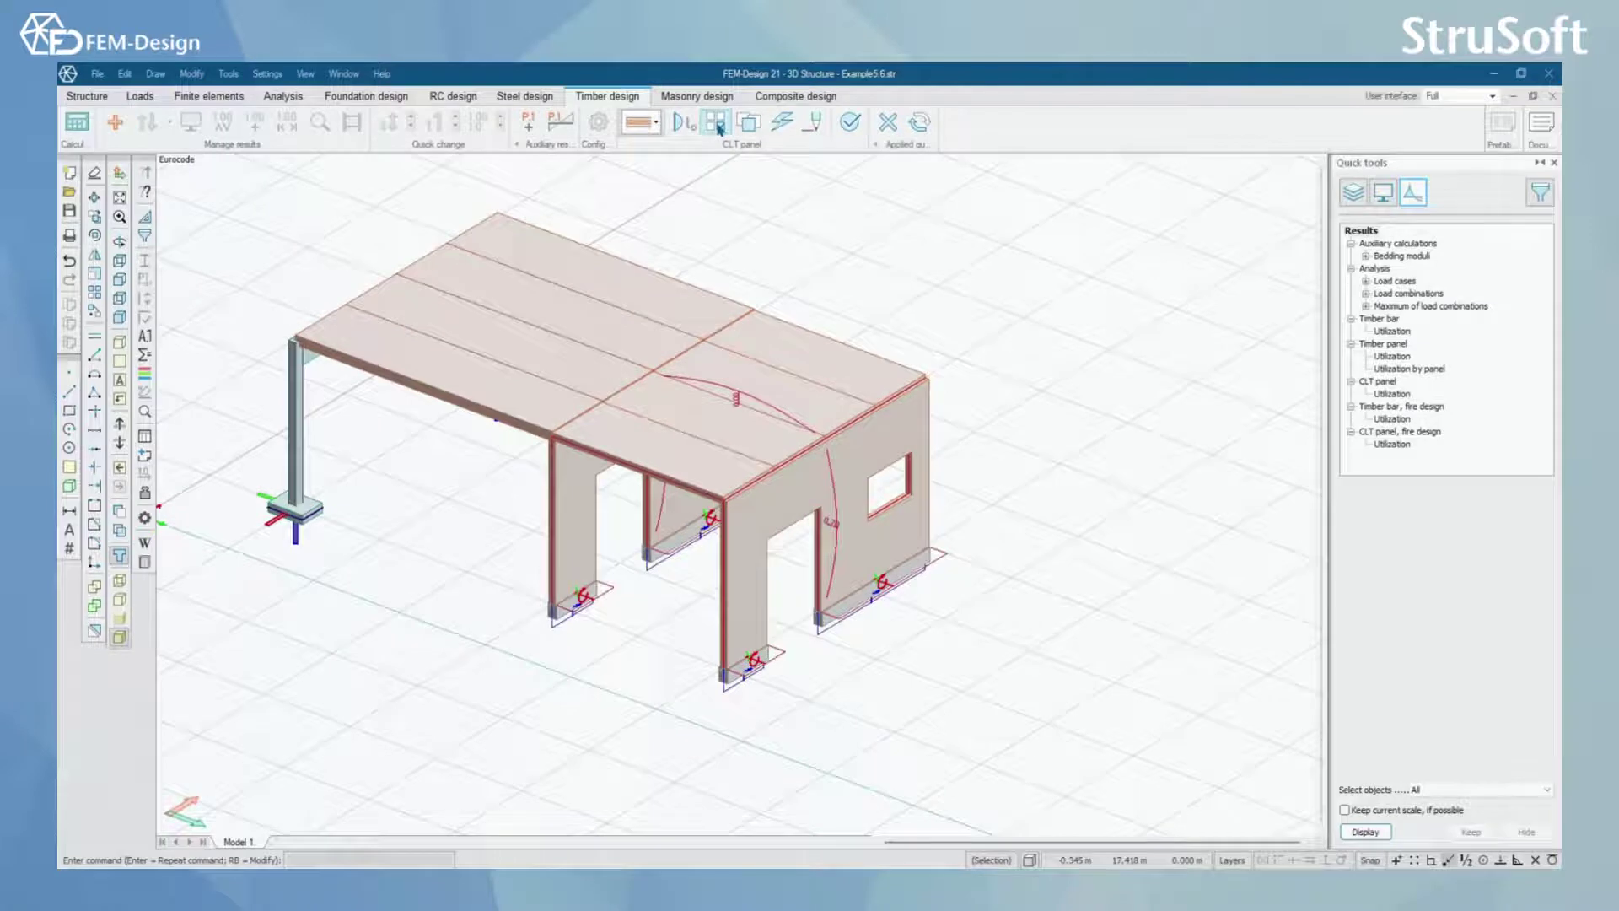
pyautogui.click(716, 124)
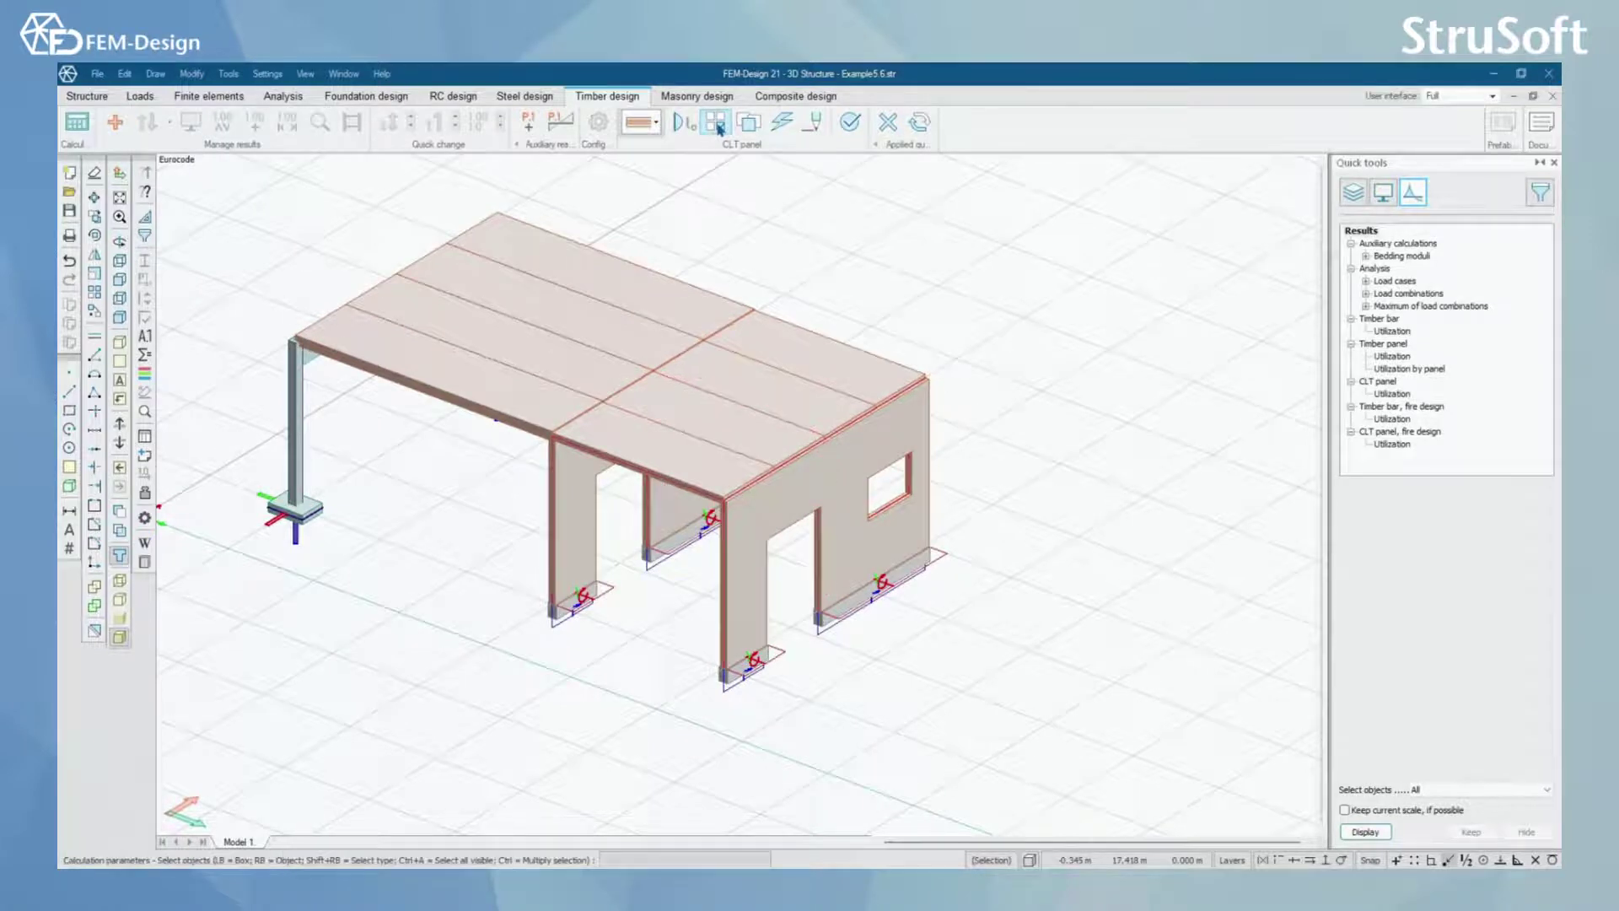
pyautogui.click(825, 512)
pyautogui.click(825, 512)
pyautogui.moveTo(781, 303); pyautogui.dragTo(616, 222)
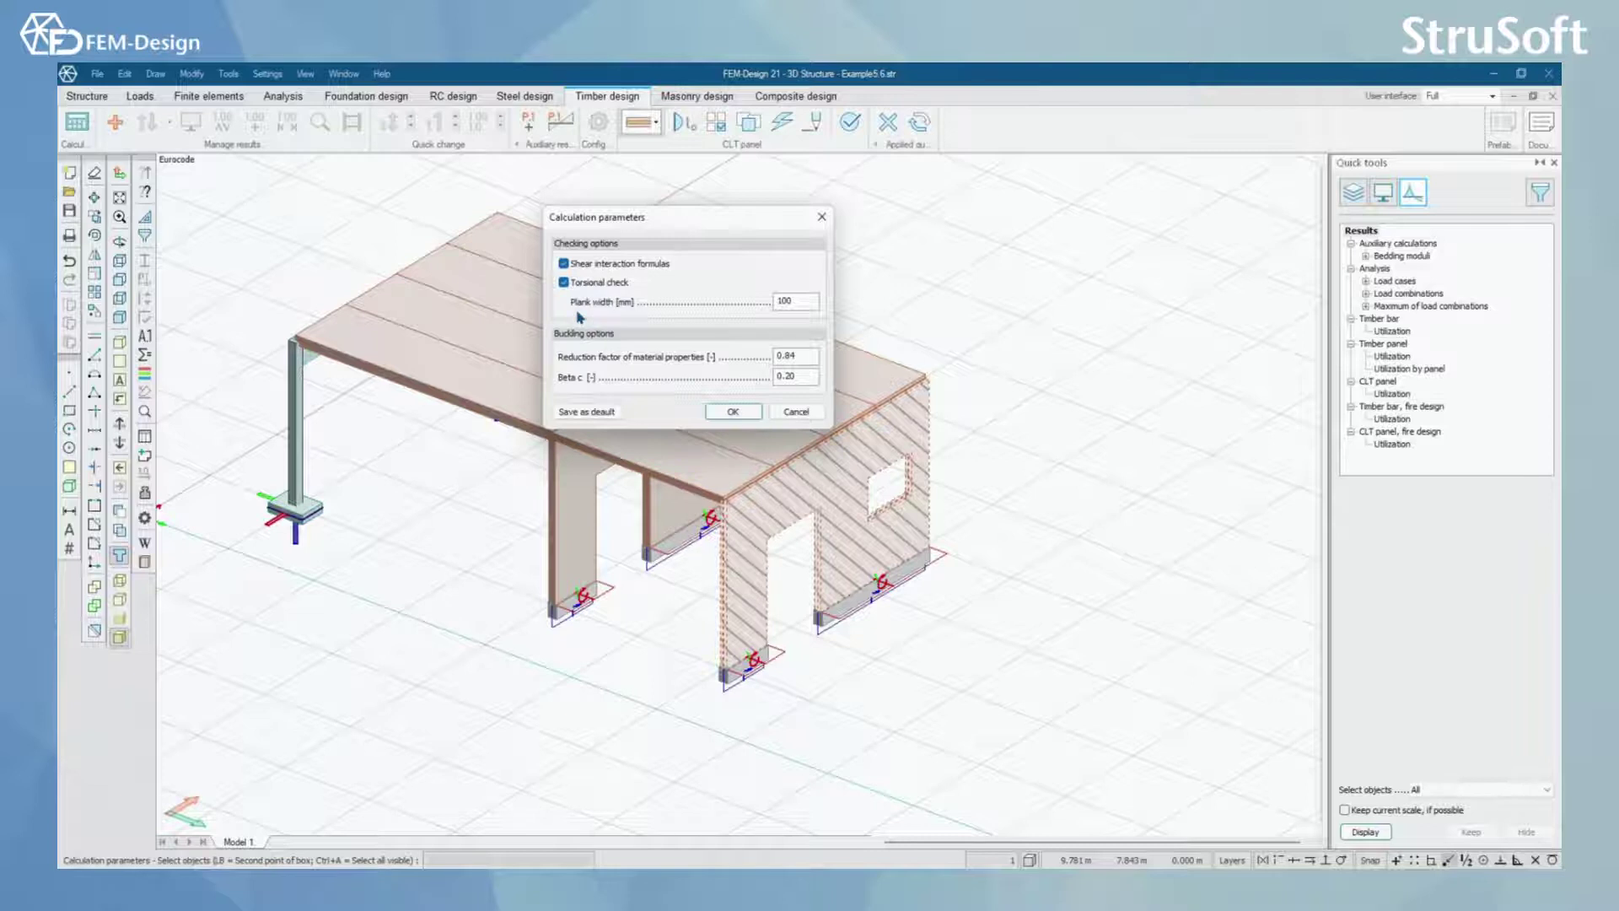
pyautogui.doubleClick(805, 301)
pyautogui.click(804, 357)
pyautogui.press('Tab')
pyautogui.click(736, 412)
# Run the CLT panel check for load combinations on the end wall, the inner wall and the adjoining roof plate.
pyautogui.scroll(-3, 715, 470)
pyautogui.moveTo(677, 535); pyautogui.dragTo(733, 472, button='middle')
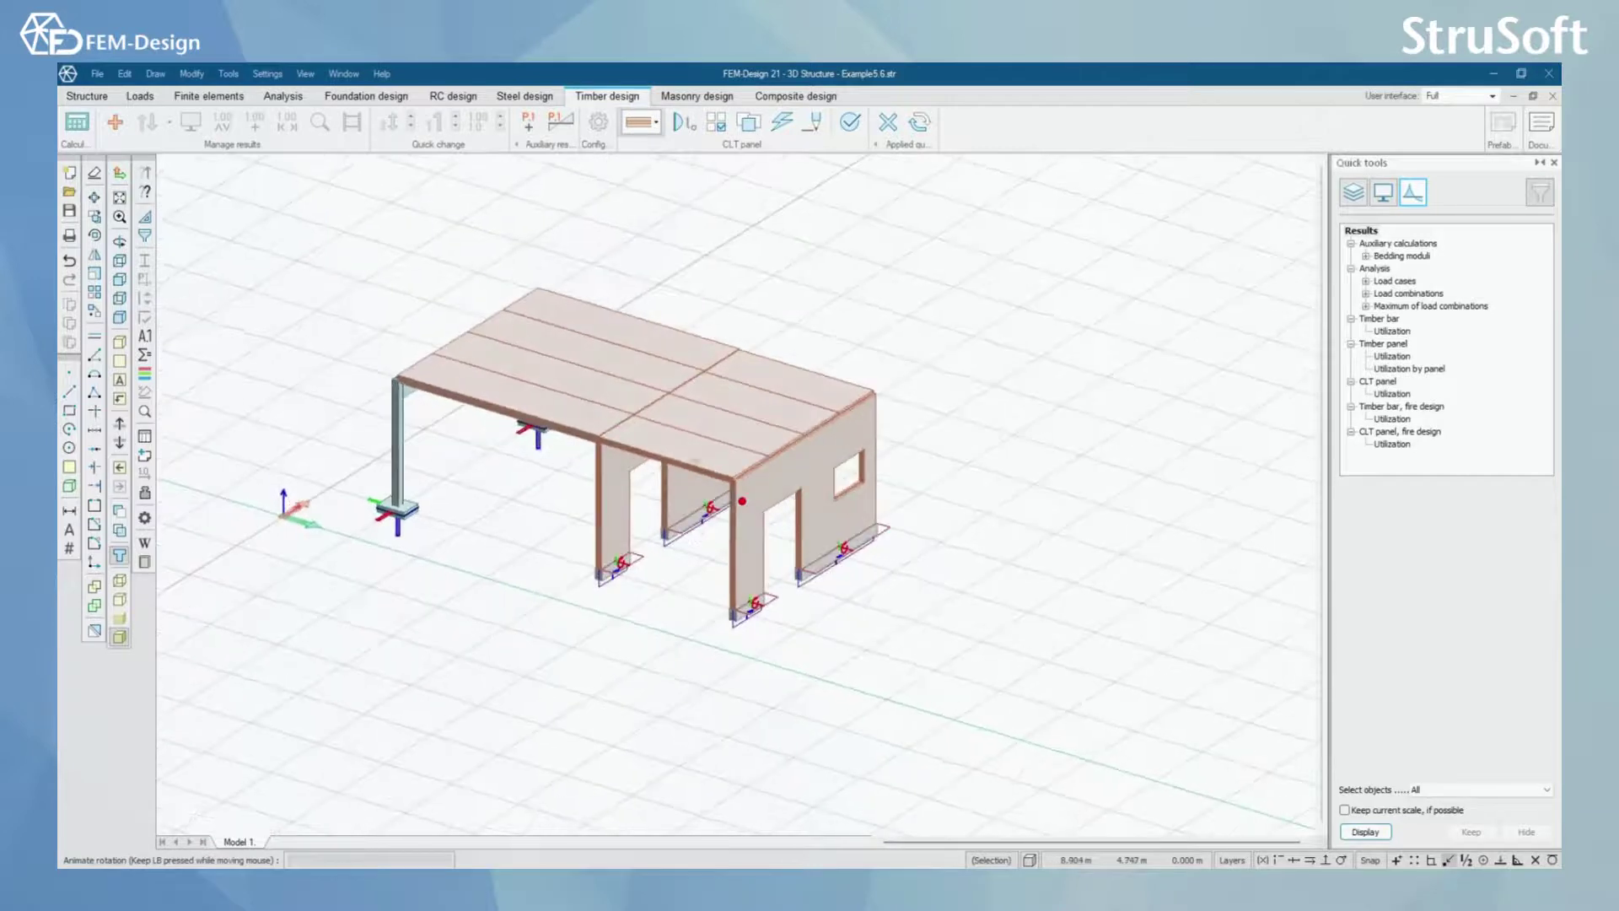
pyautogui.click(716, 123)
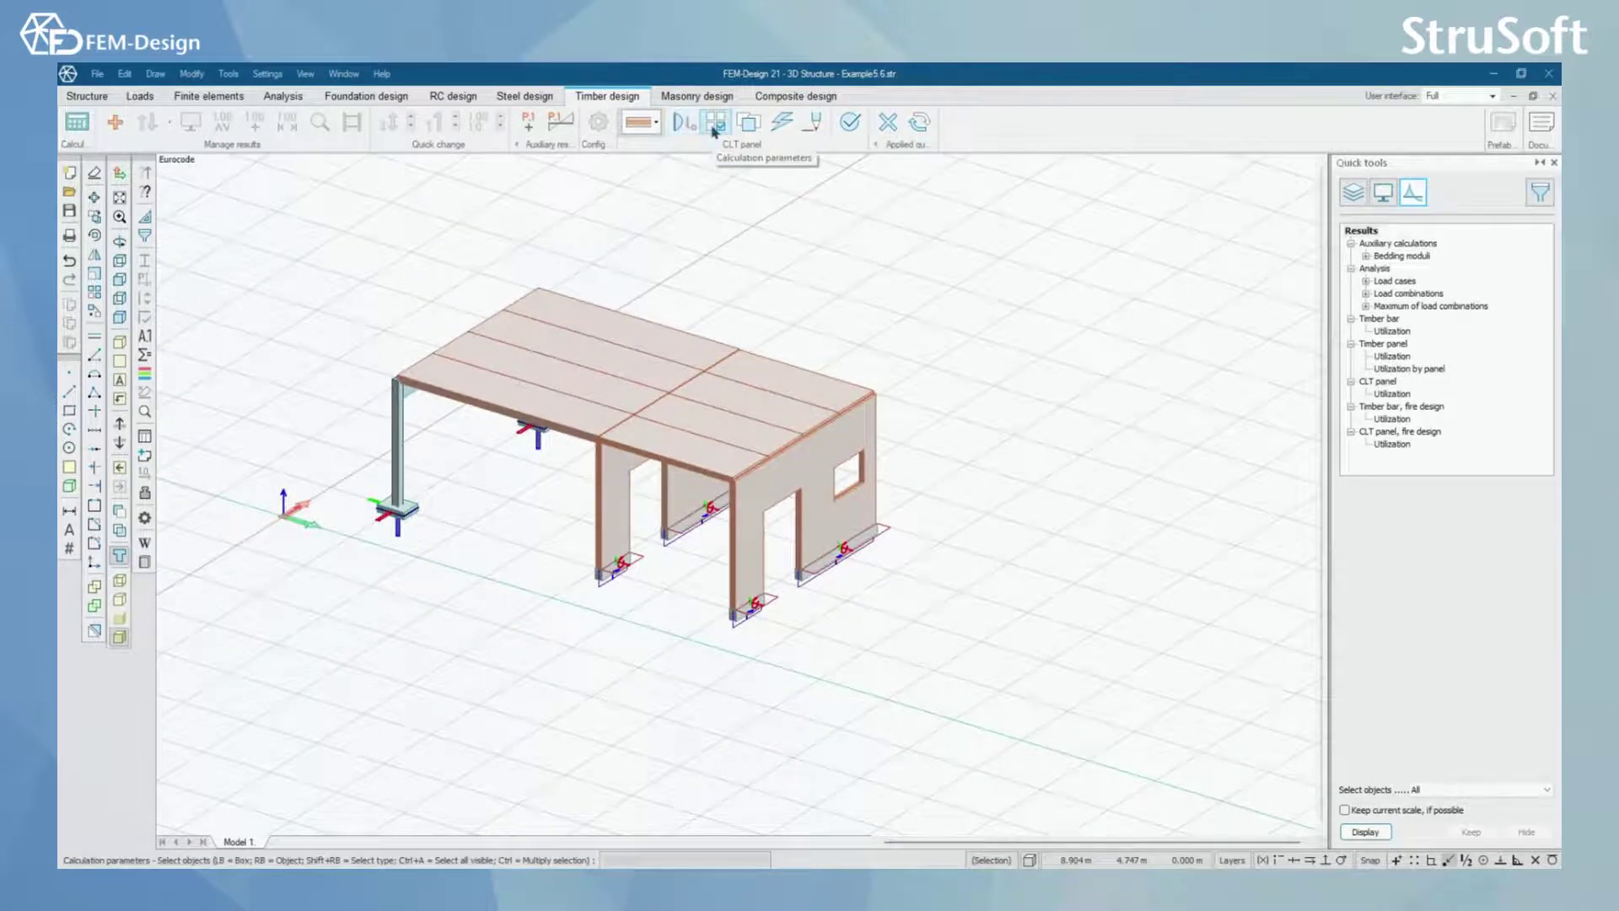
pyautogui.click(850, 123)
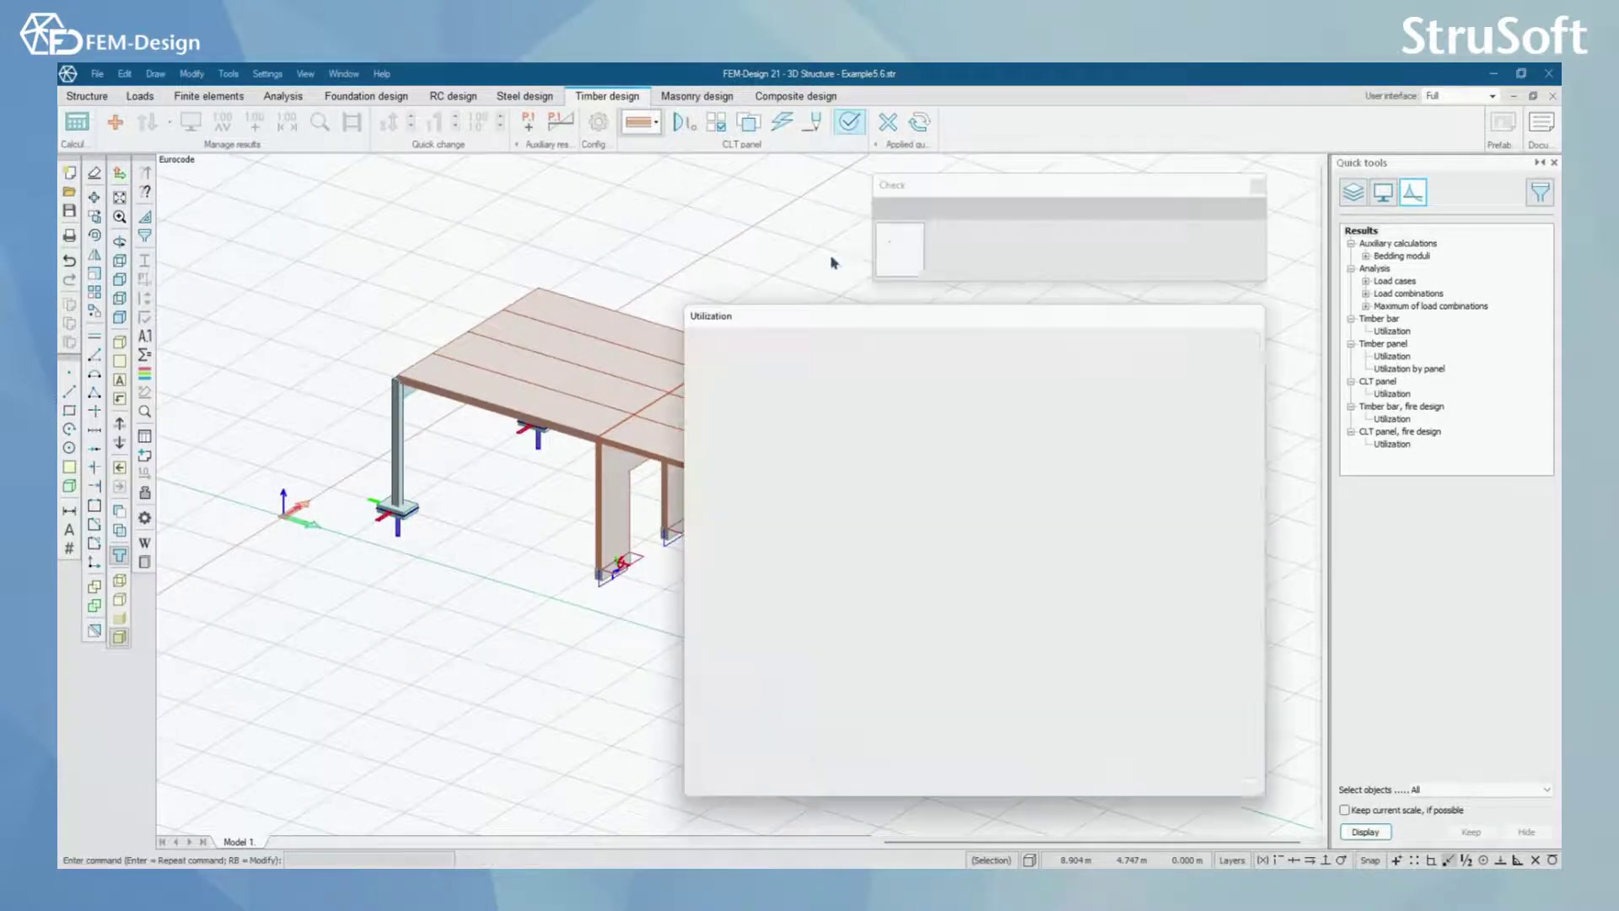
pyautogui.moveTo(661, 498); pyautogui.dragTo(439, 458, button='middle')
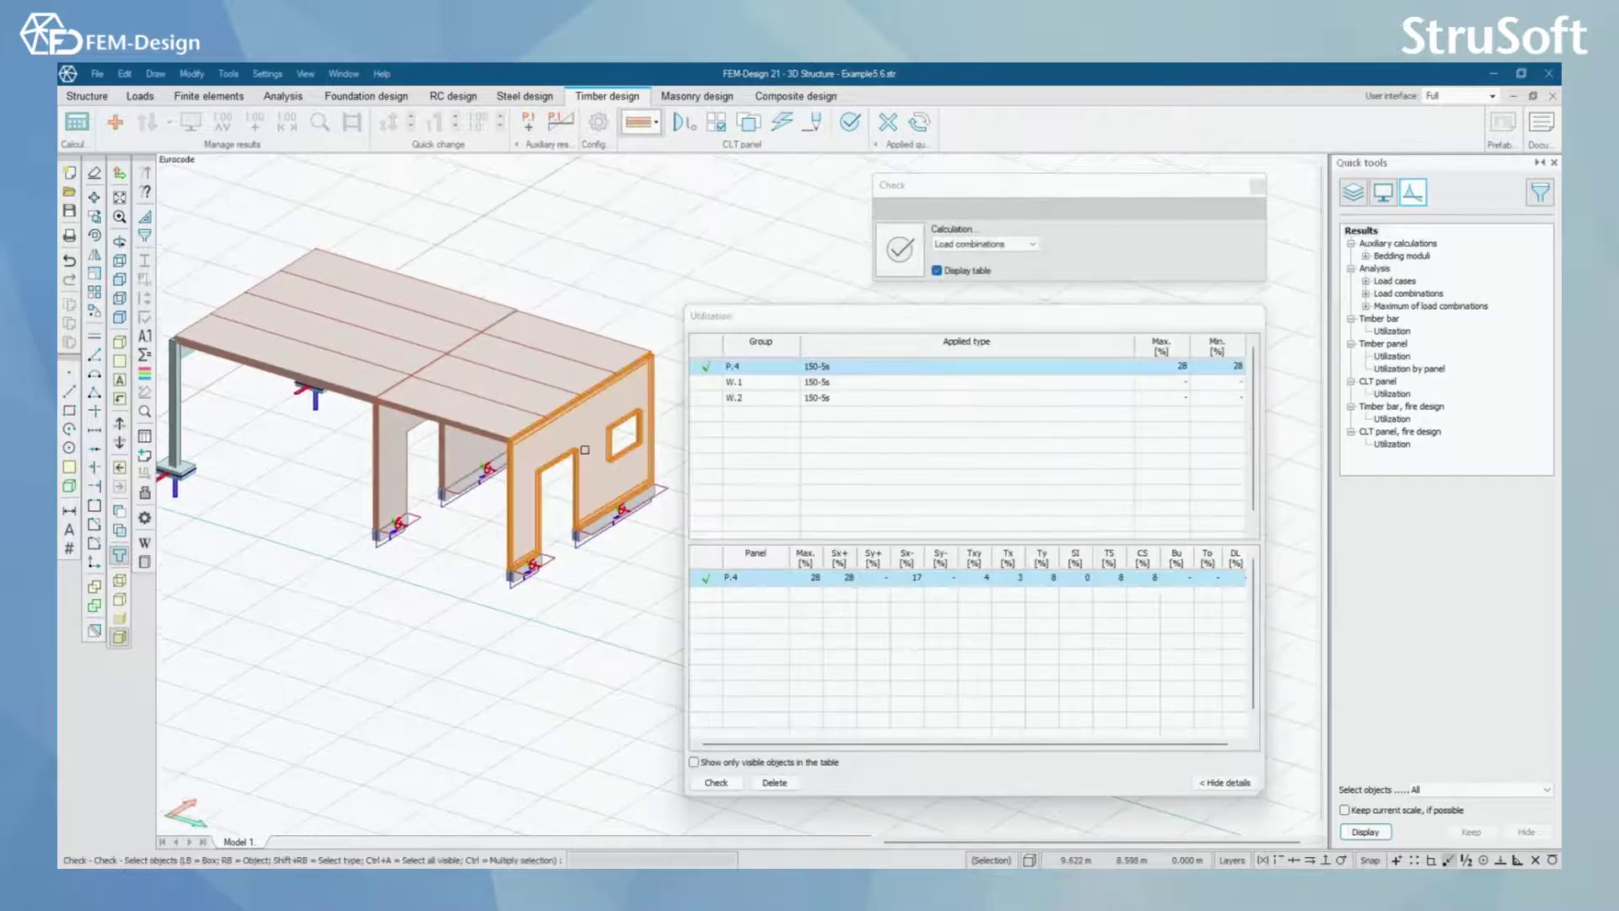
pyautogui.rightClick(586, 450)
pyautogui.rightClick(461, 465)
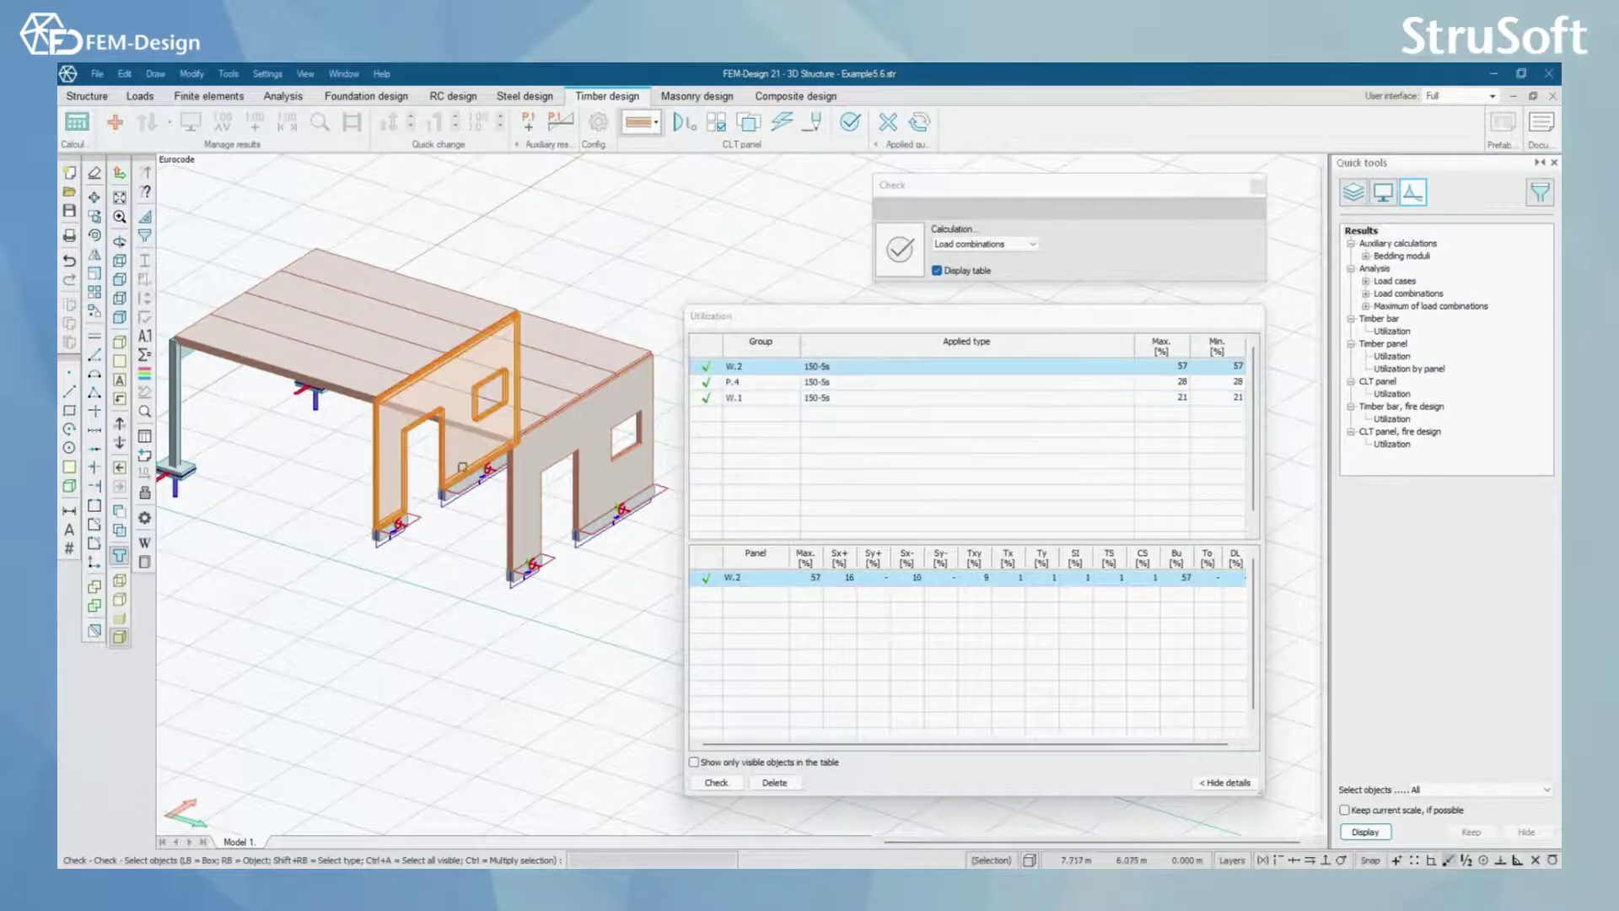
pyautogui.rightClick(574, 360)
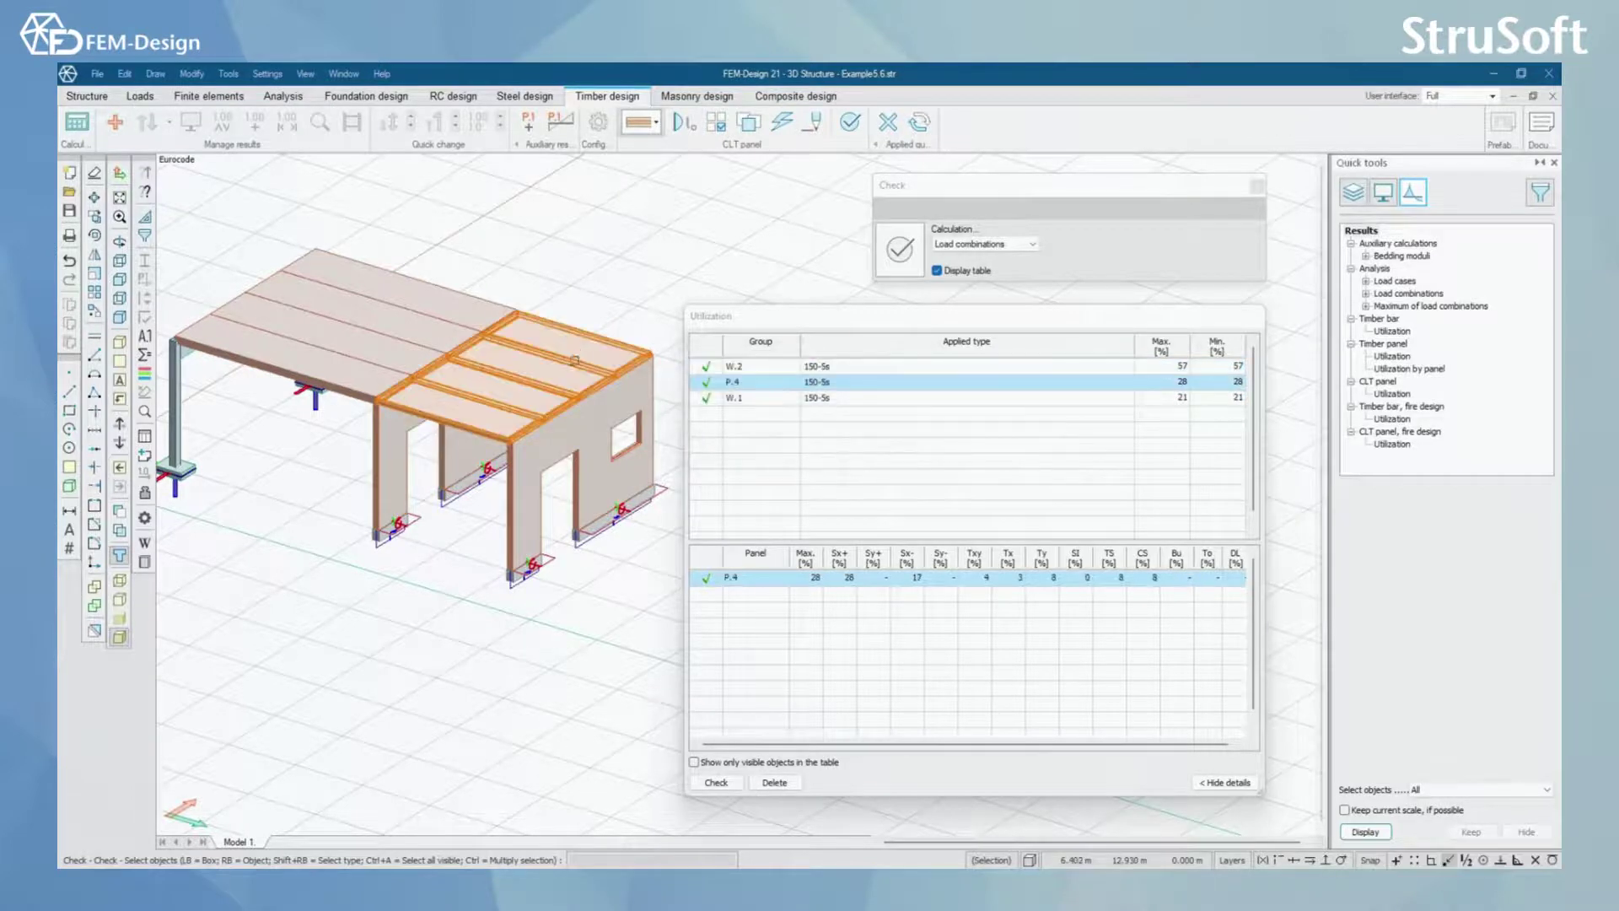
# Switch the timber design mode to CLT panel, fire design.
pyautogui.moveTo(574, 360); pyautogui.dragTo(514, 479, button='middle')
pyautogui.scroll(2, 565, 503)
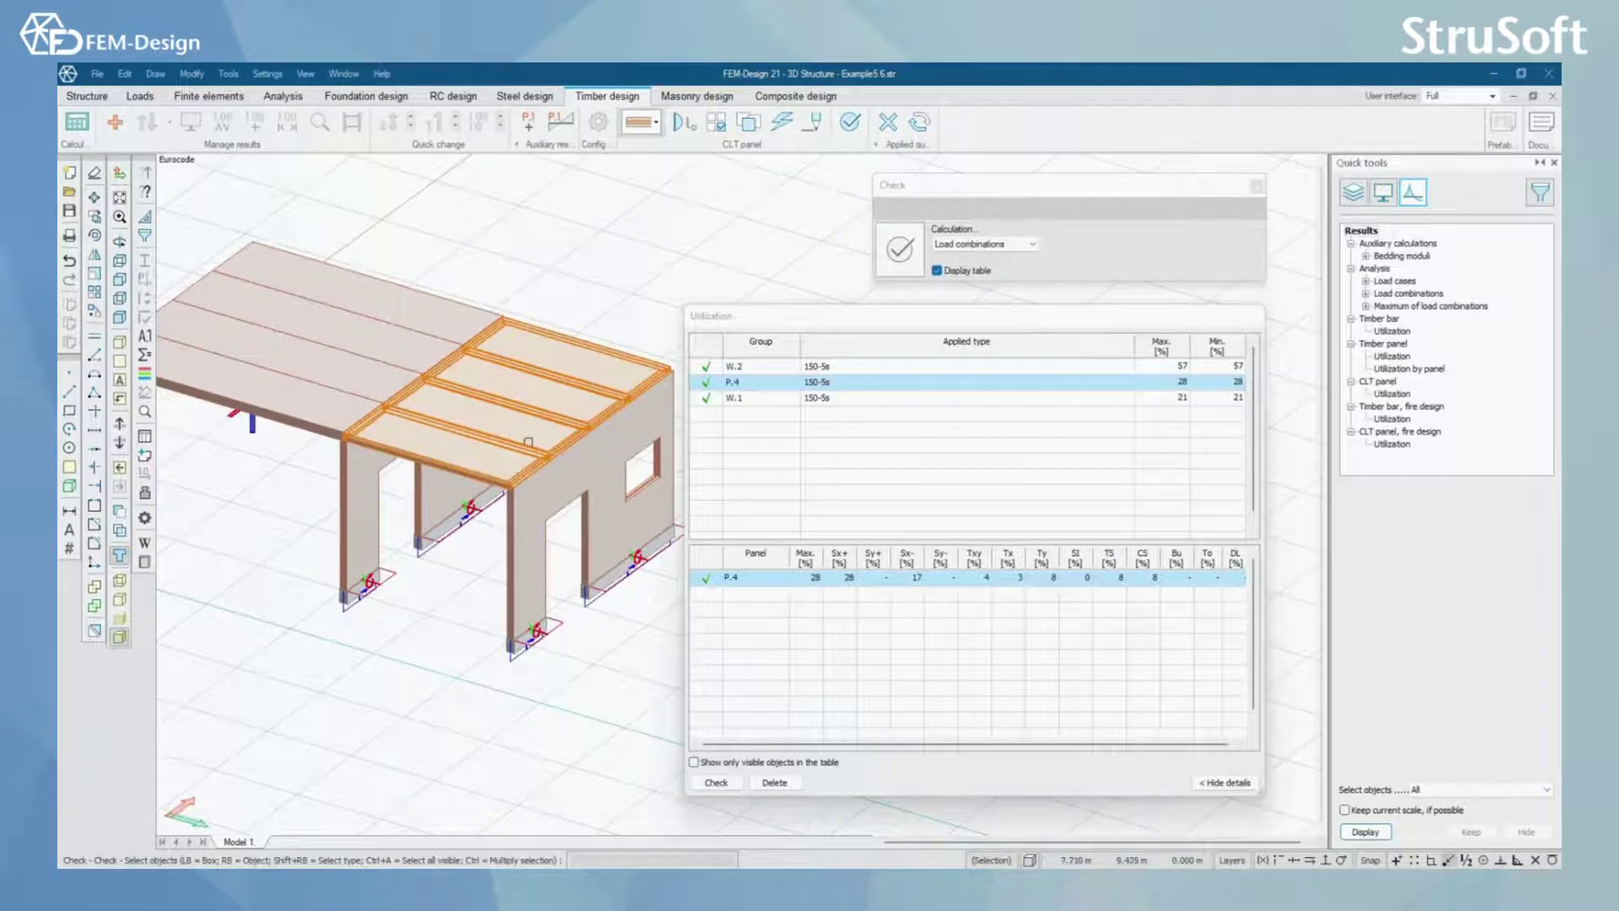
pyautogui.click(642, 127)
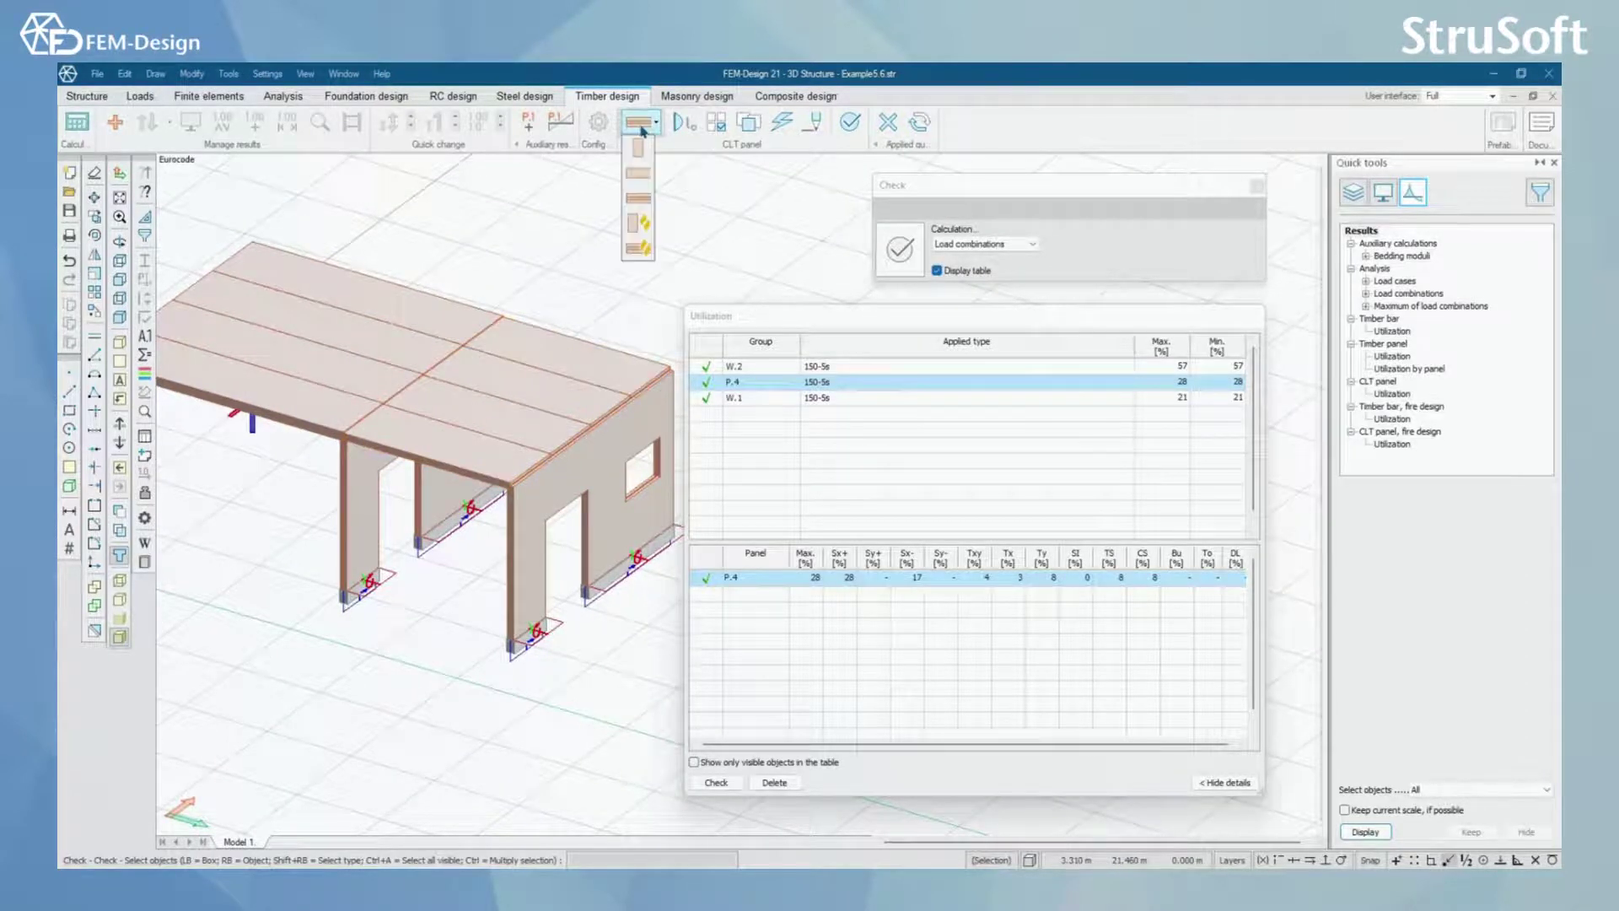
pyautogui.click(643, 247)
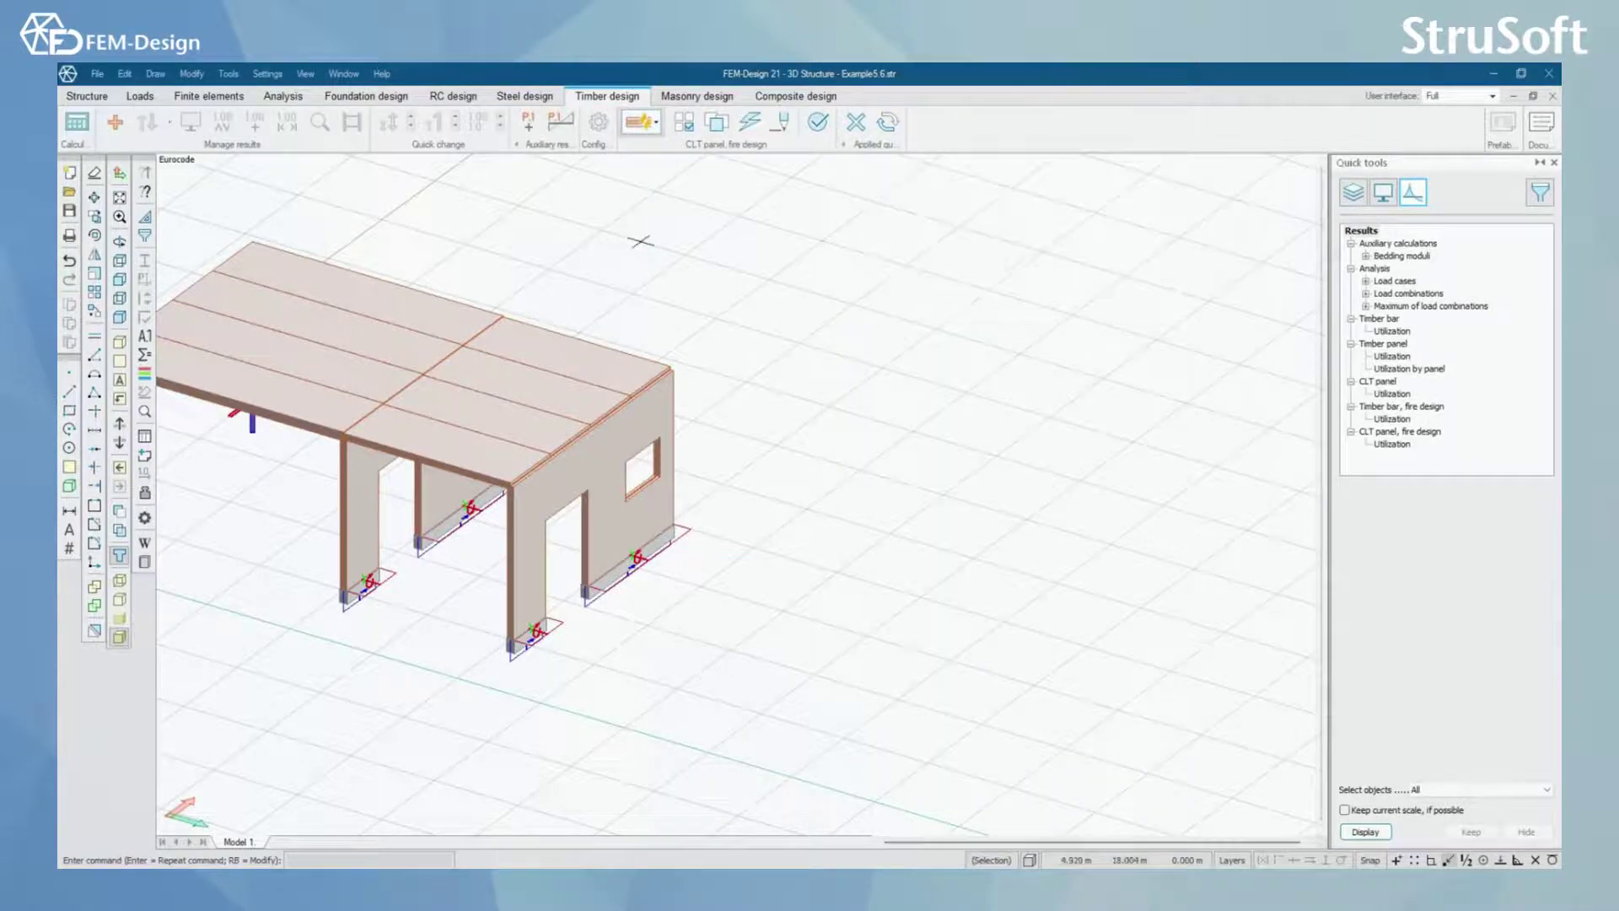
# Open the end wall's fire calculation parameters, toggle the fire exposure of the section's bottom side, and accept the settings.
pyautogui.click(683, 123)
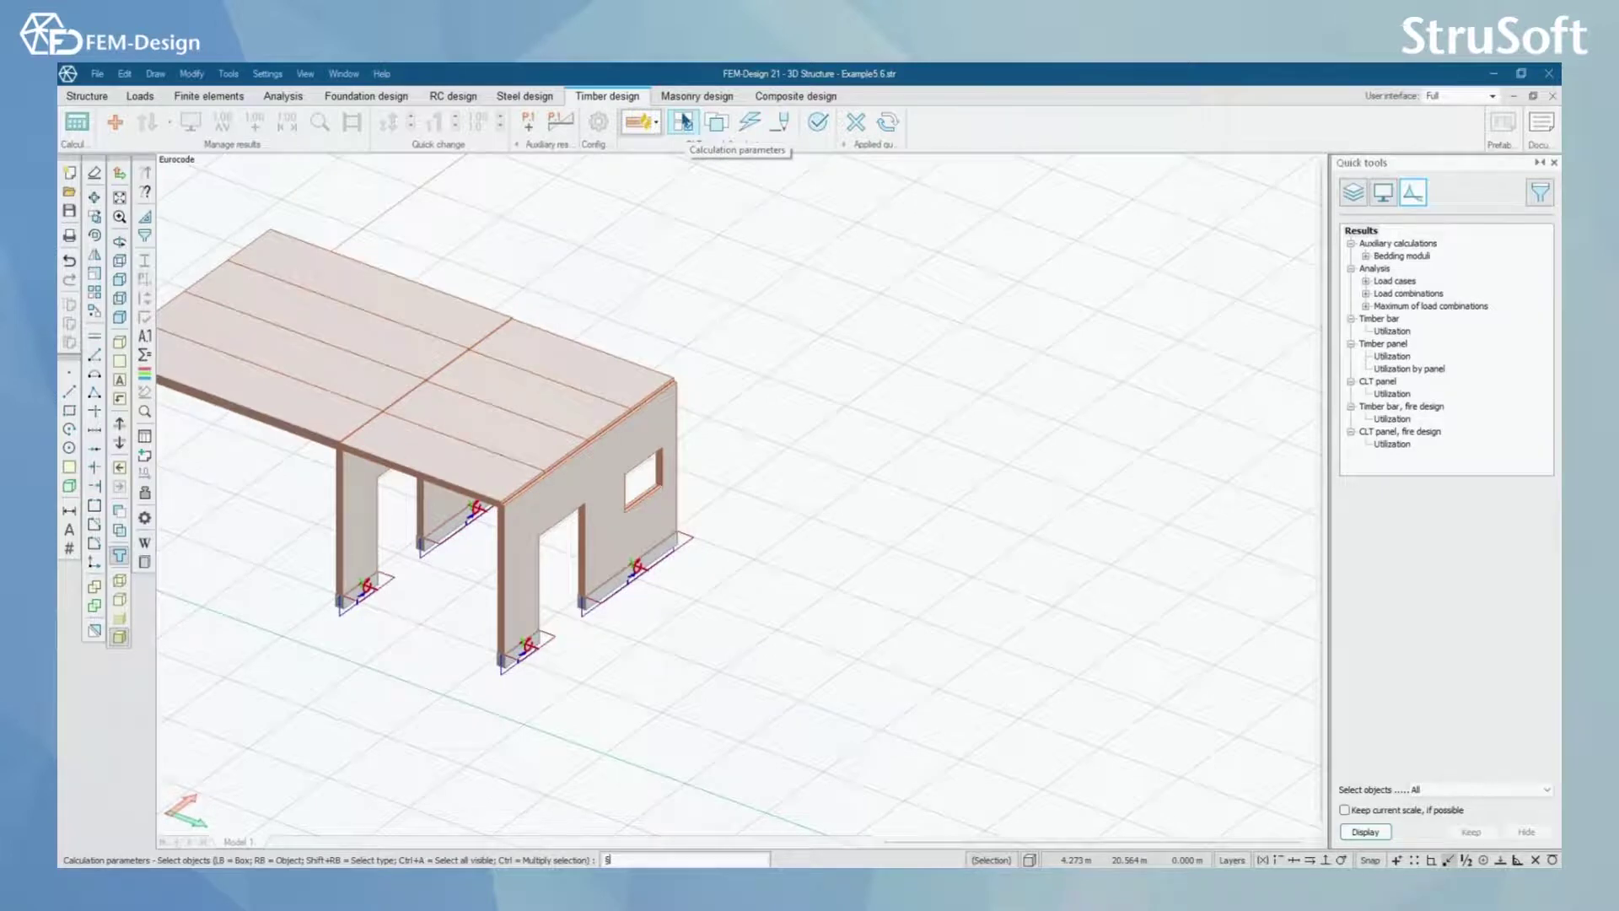
pyautogui.click(655, 441)
pyautogui.click(654, 441)
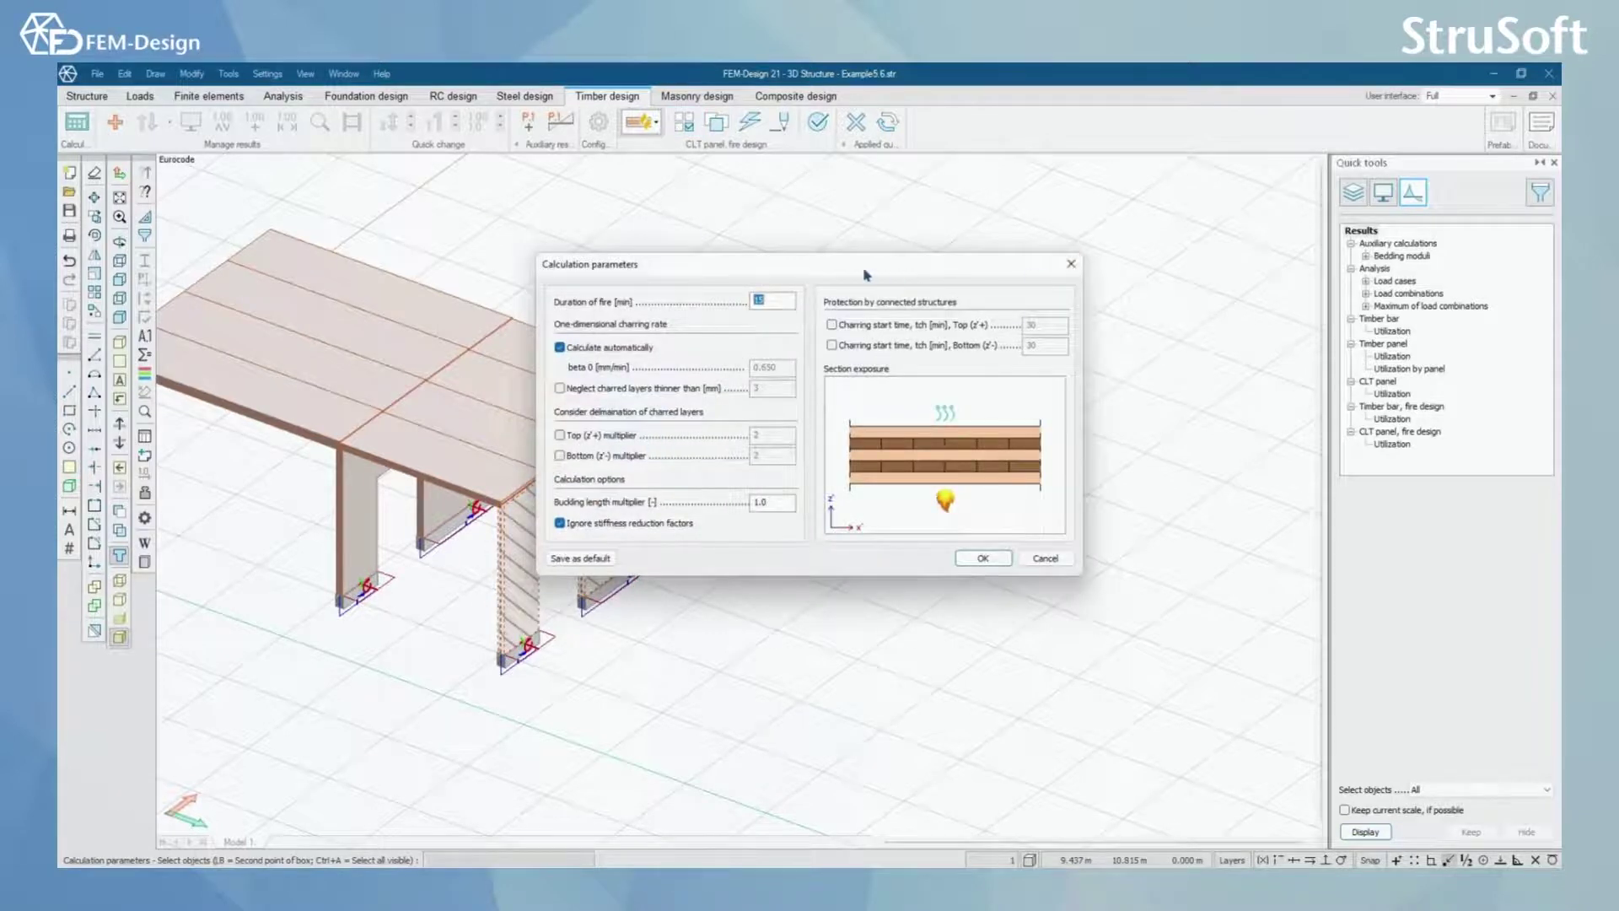
pyautogui.moveTo(865, 268)
pyautogui.mouseDown()
pyautogui.moveTo(1007, 231)
pyautogui.moveTo(1018, 200)
pyautogui.mouseUp()
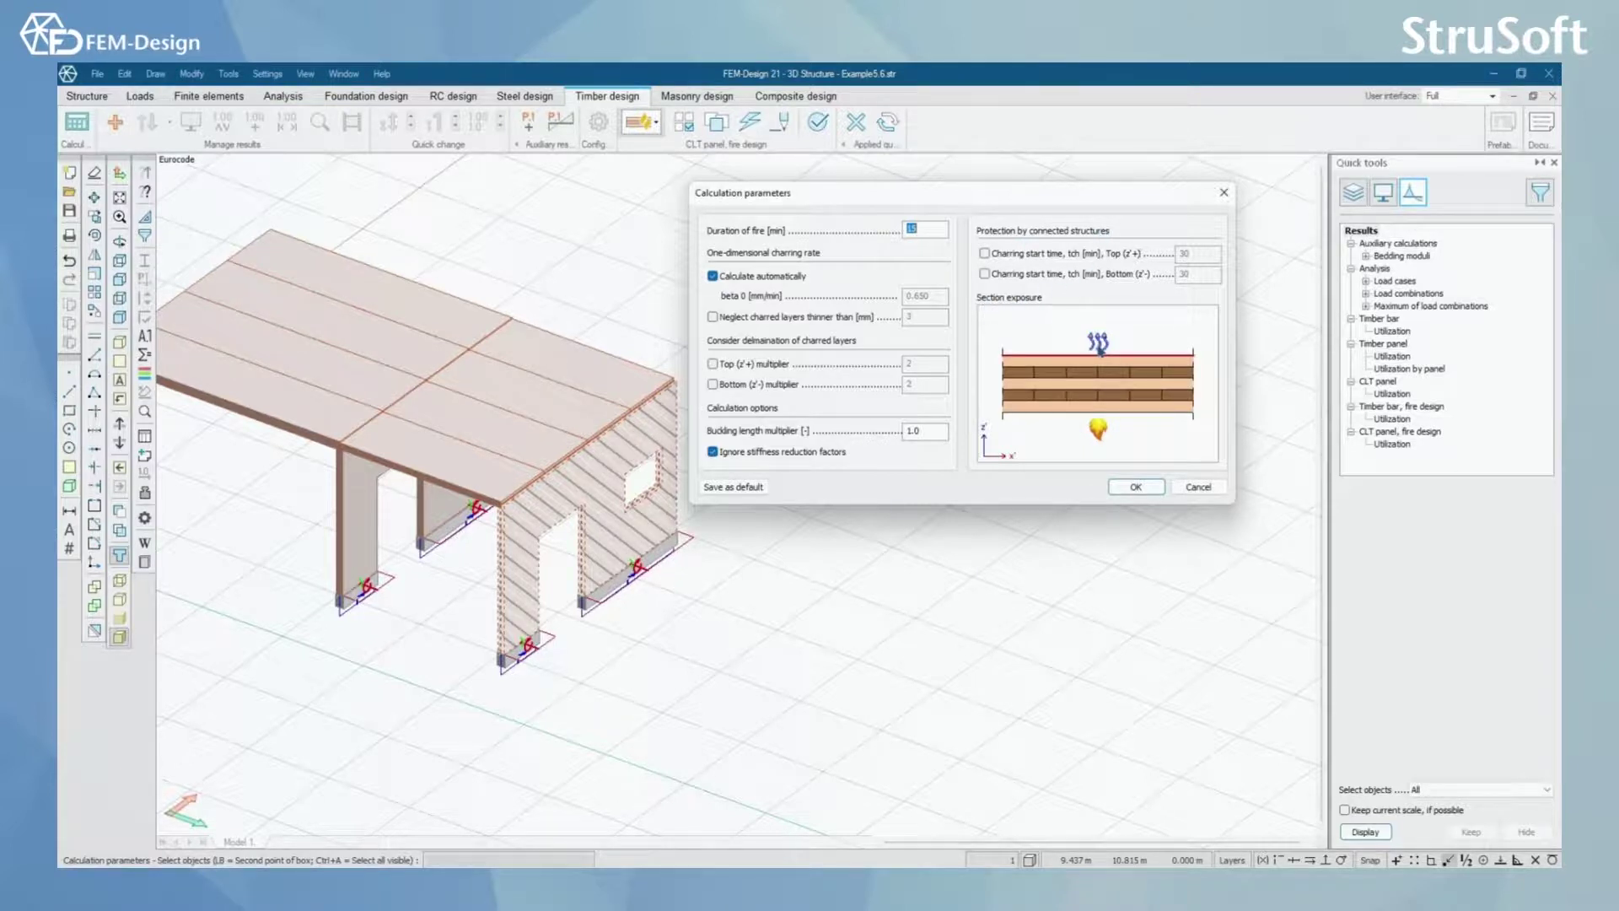
pyautogui.click(1099, 434)
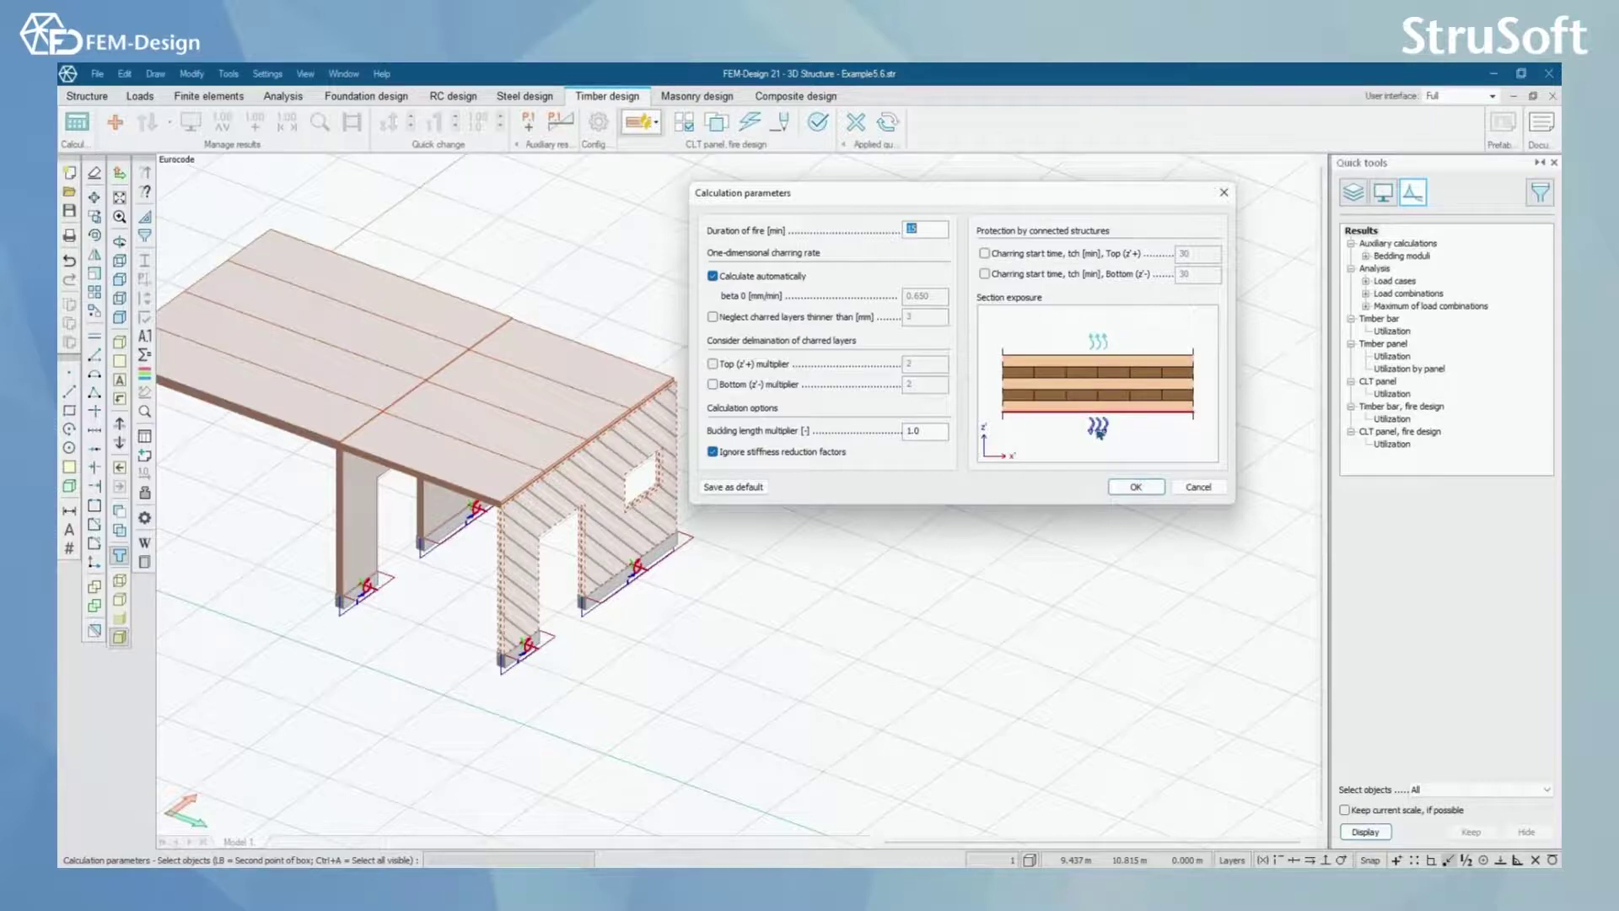
pyautogui.click(1137, 487)
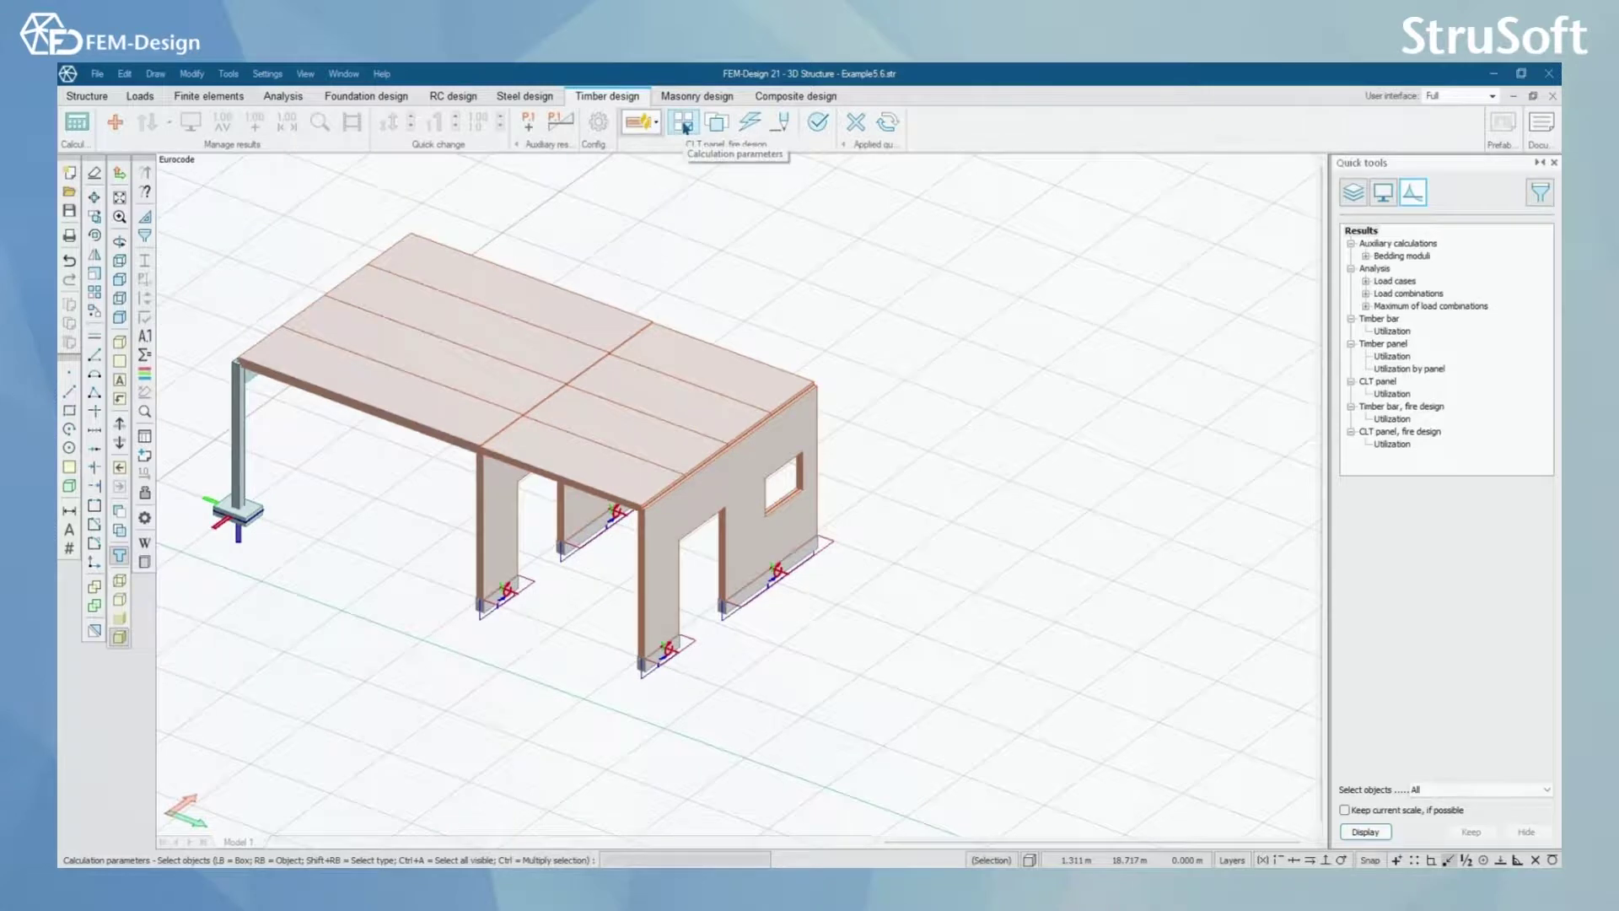
# Run the fire design check for load combinations on the CLT walls and the roof plate.
pyautogui.click(818, 122)
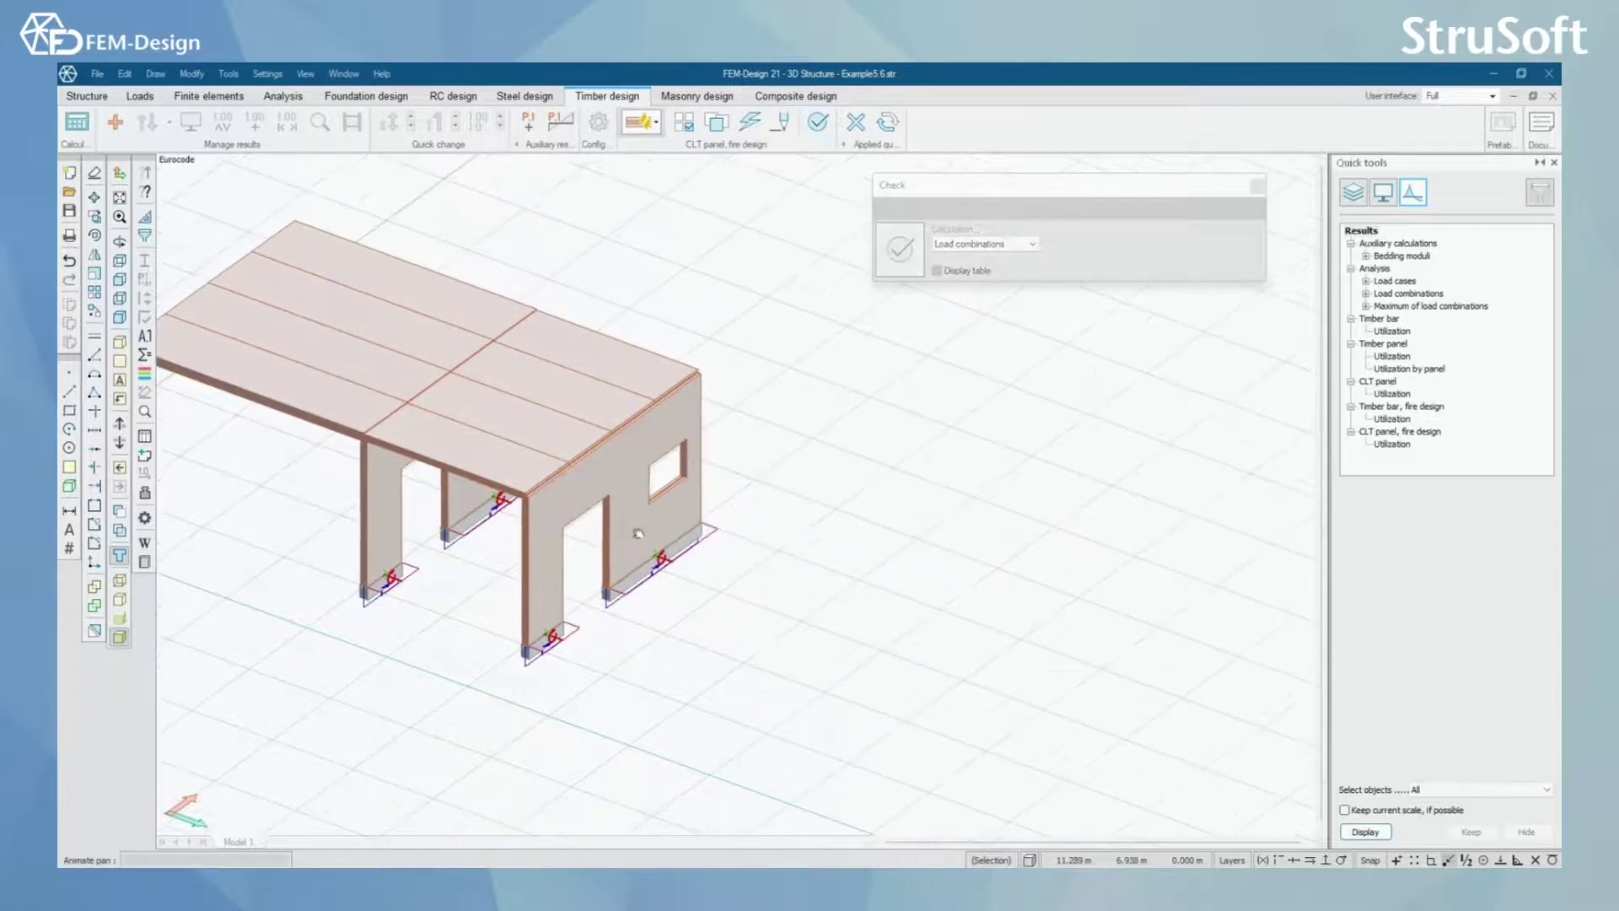
pyautogui.click(635, 525)
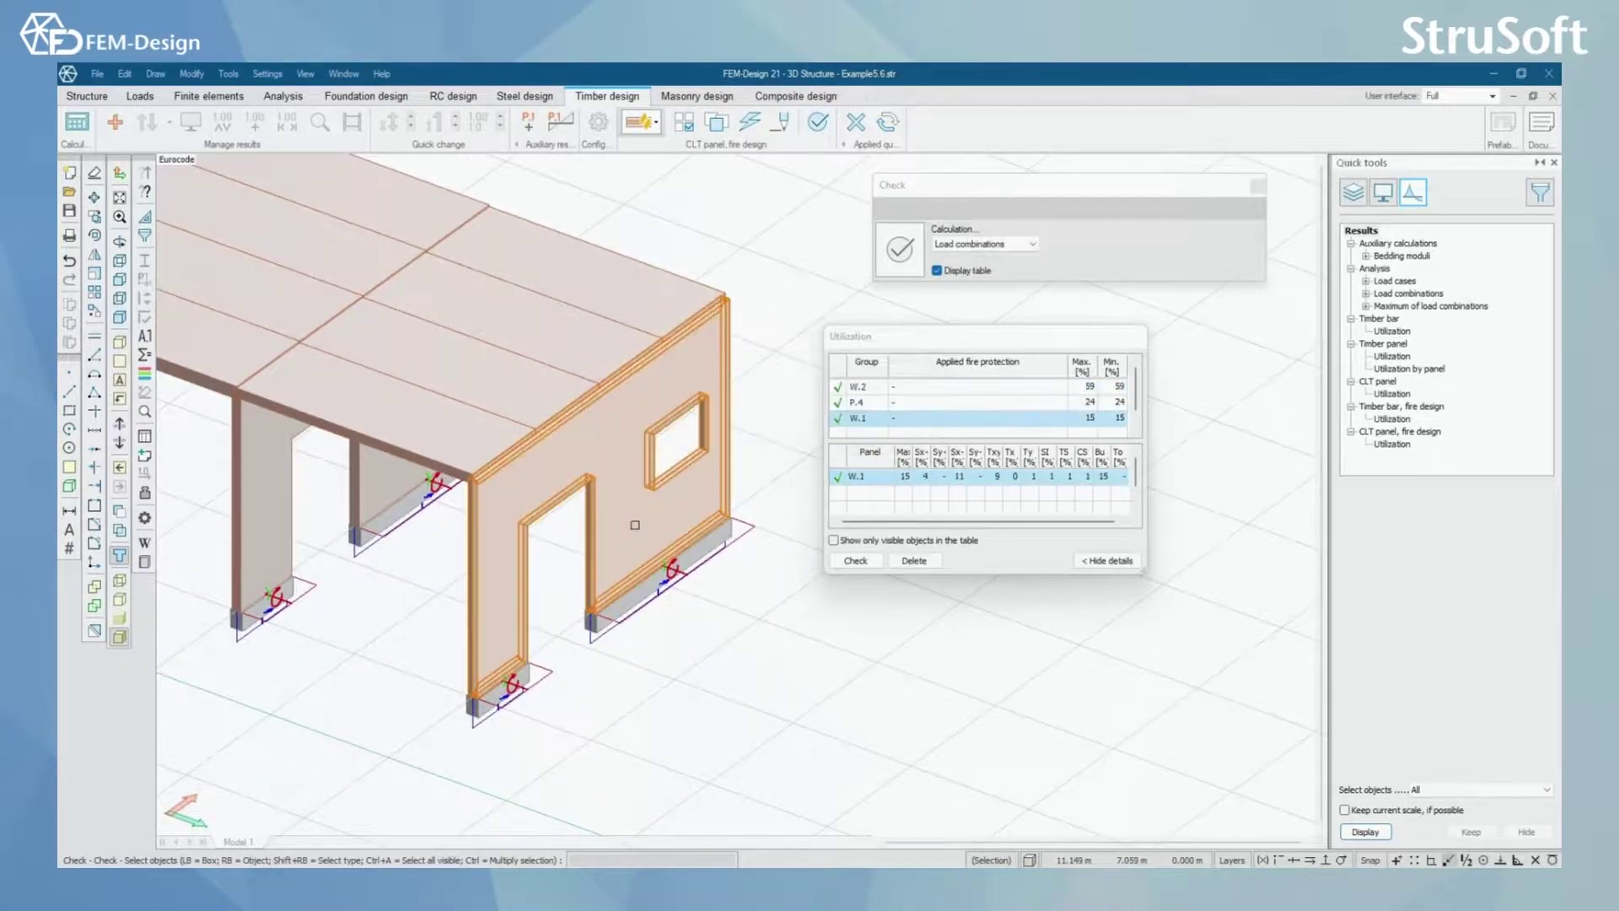
pyautogui.scroll(-2, 635, 524)
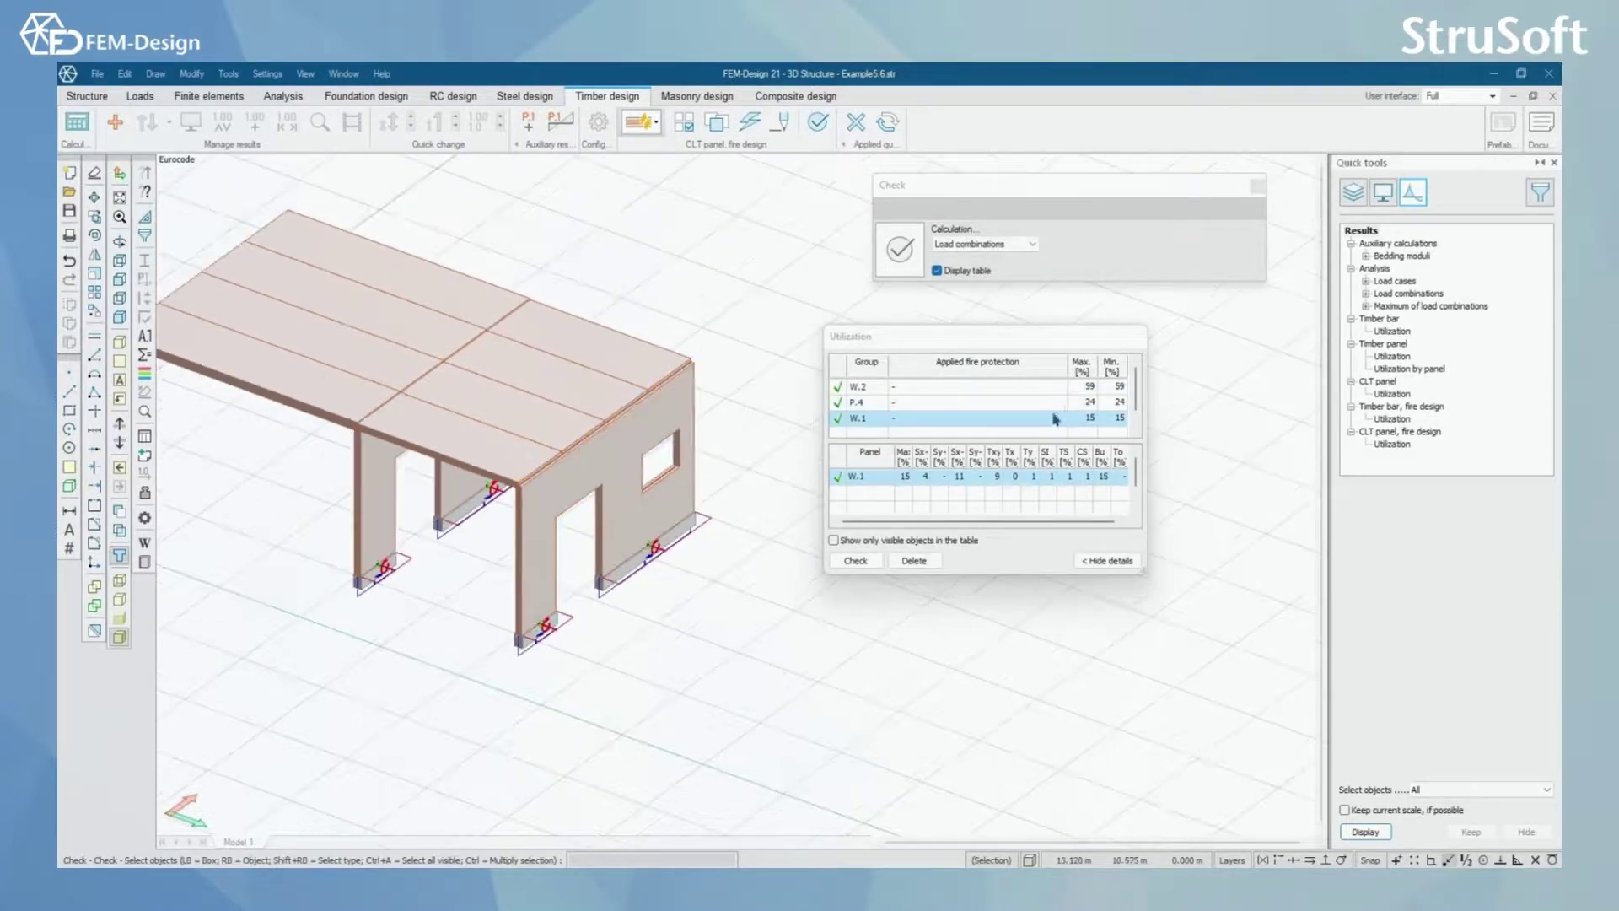
pyautogui.moveTo(622, 490); pyautogui.dragTo(686, 512, button='middle')
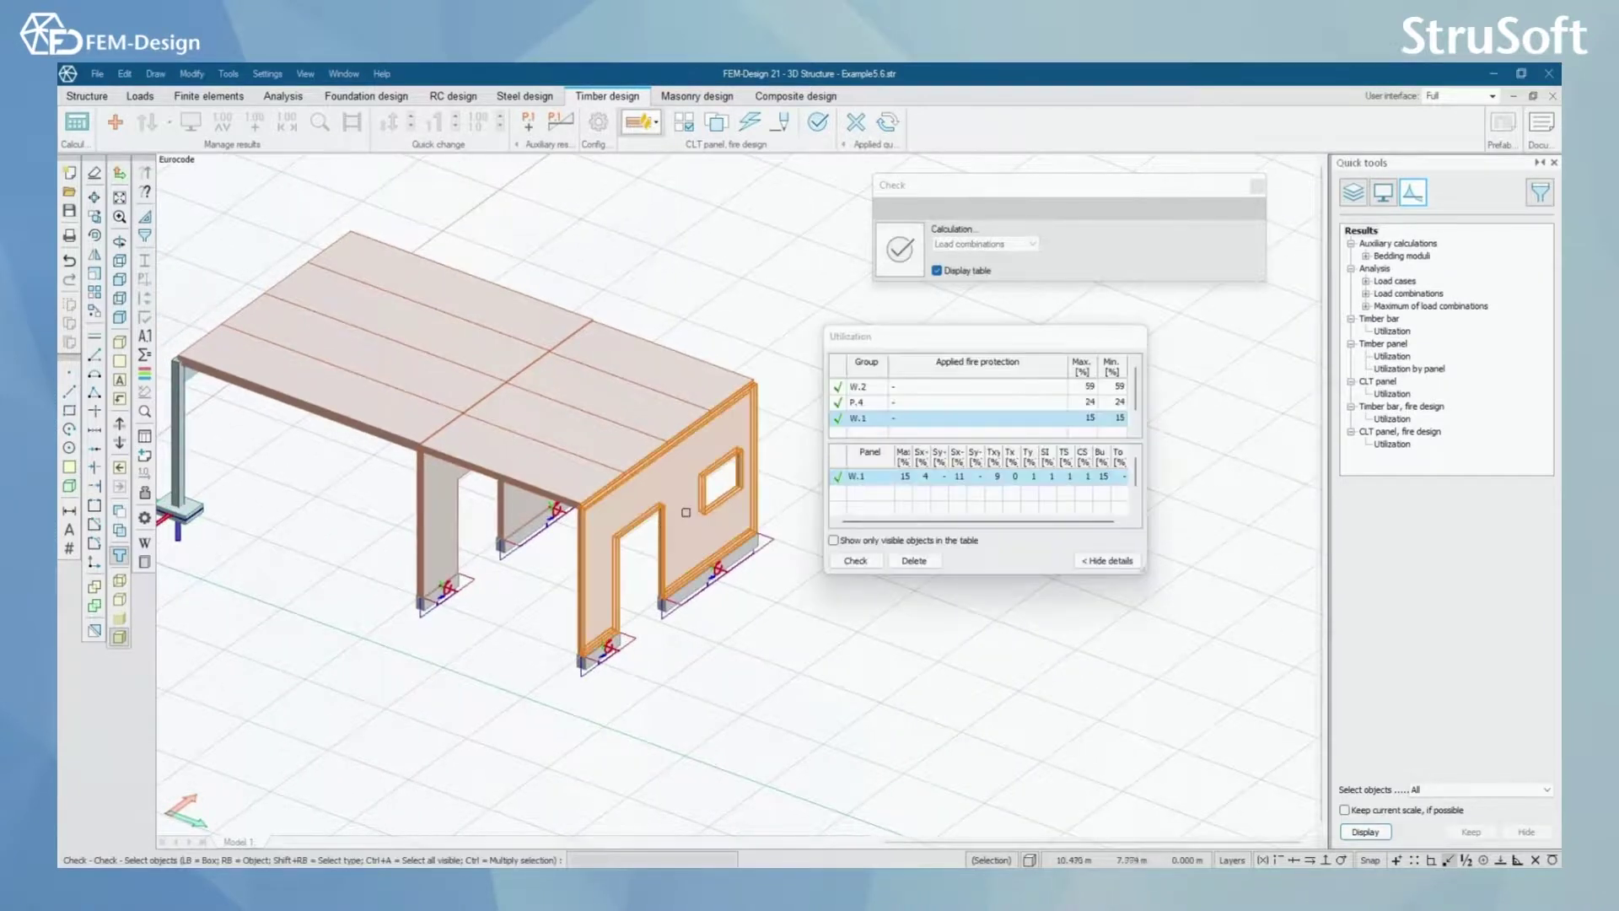
pyautogui.rightClick(673, 420)
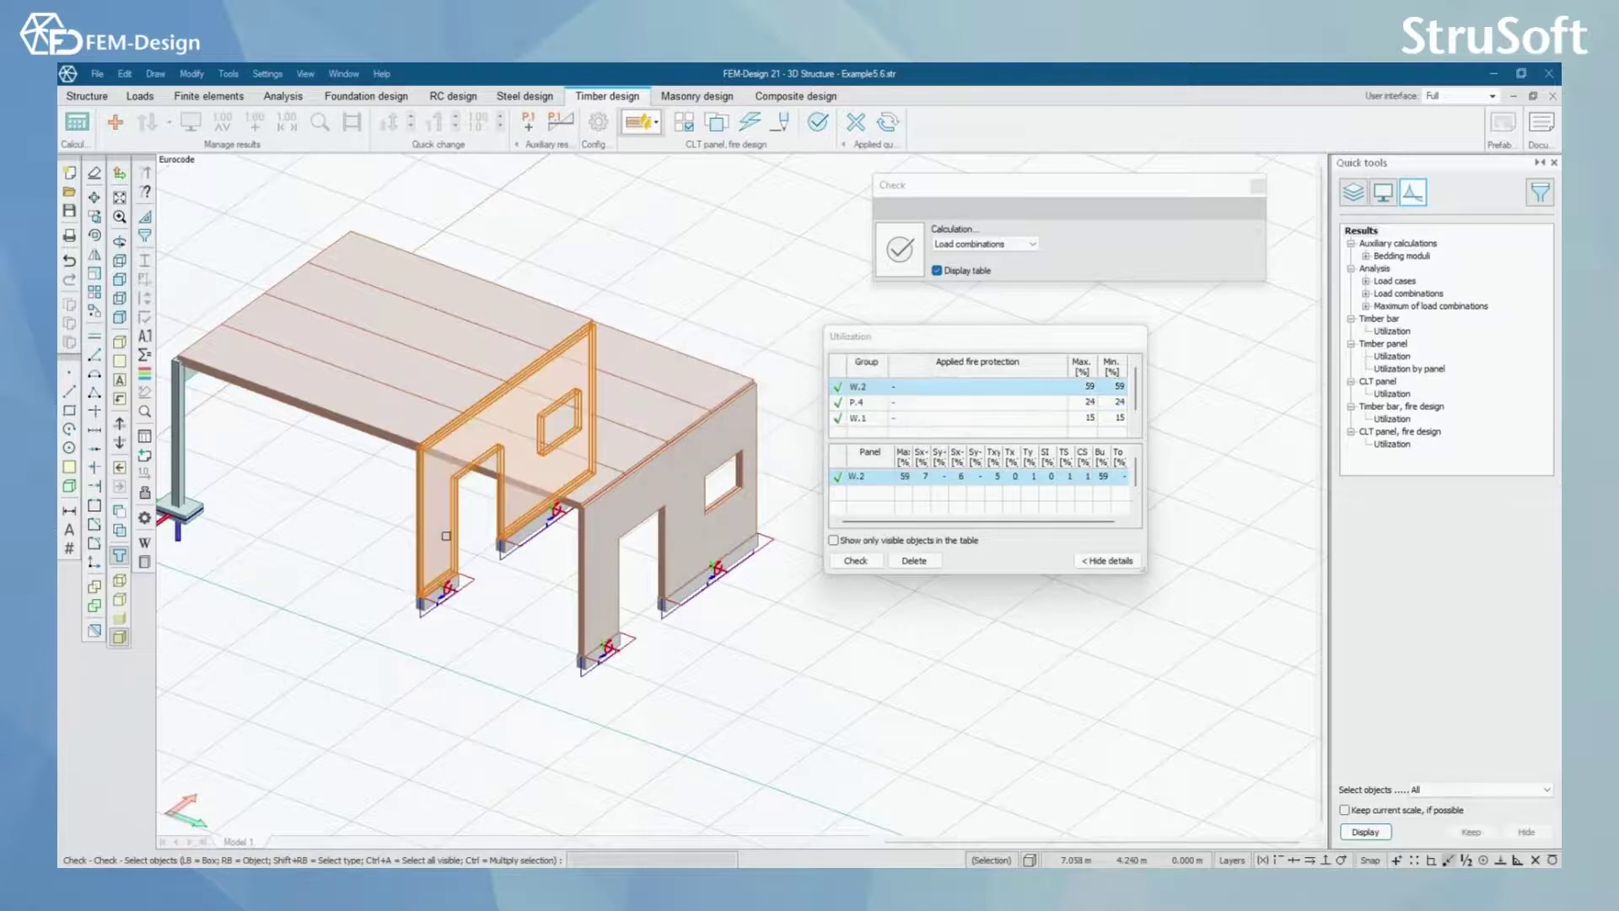
pyautogui.press('Escape')
pyautogui.moveTo(446, 536); pyautogui.dragTo(692, 559, button='middle')
pyautogui.rightClick(691, 559)
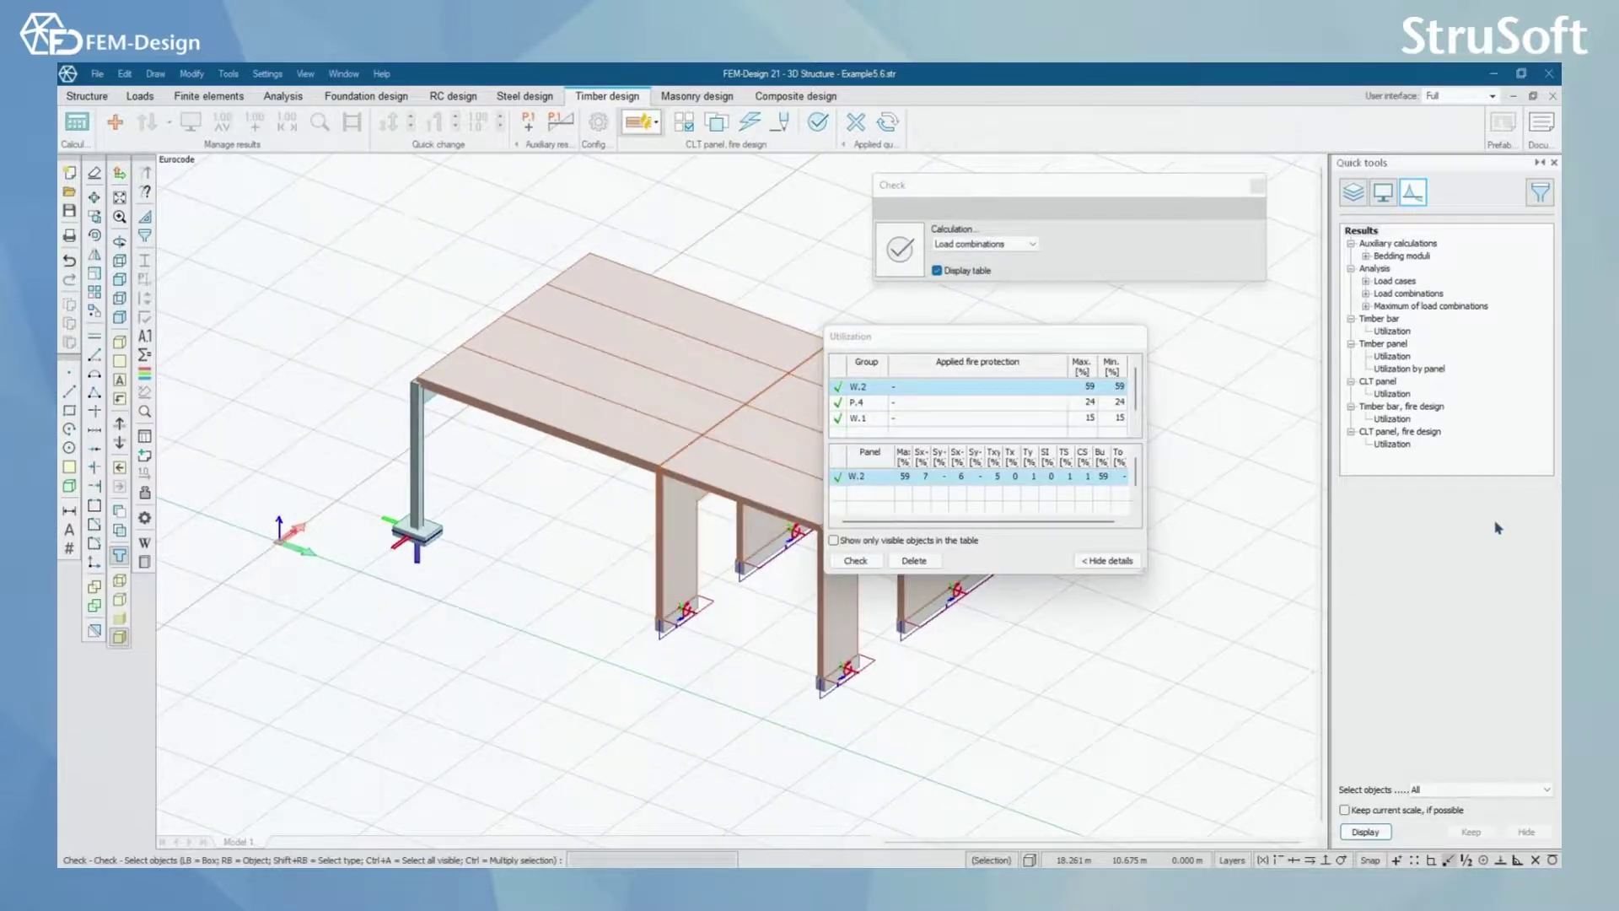
# Display the CLT panel fire design utilization for the FIRE load combination.
pyautogui.click(1394, 445)
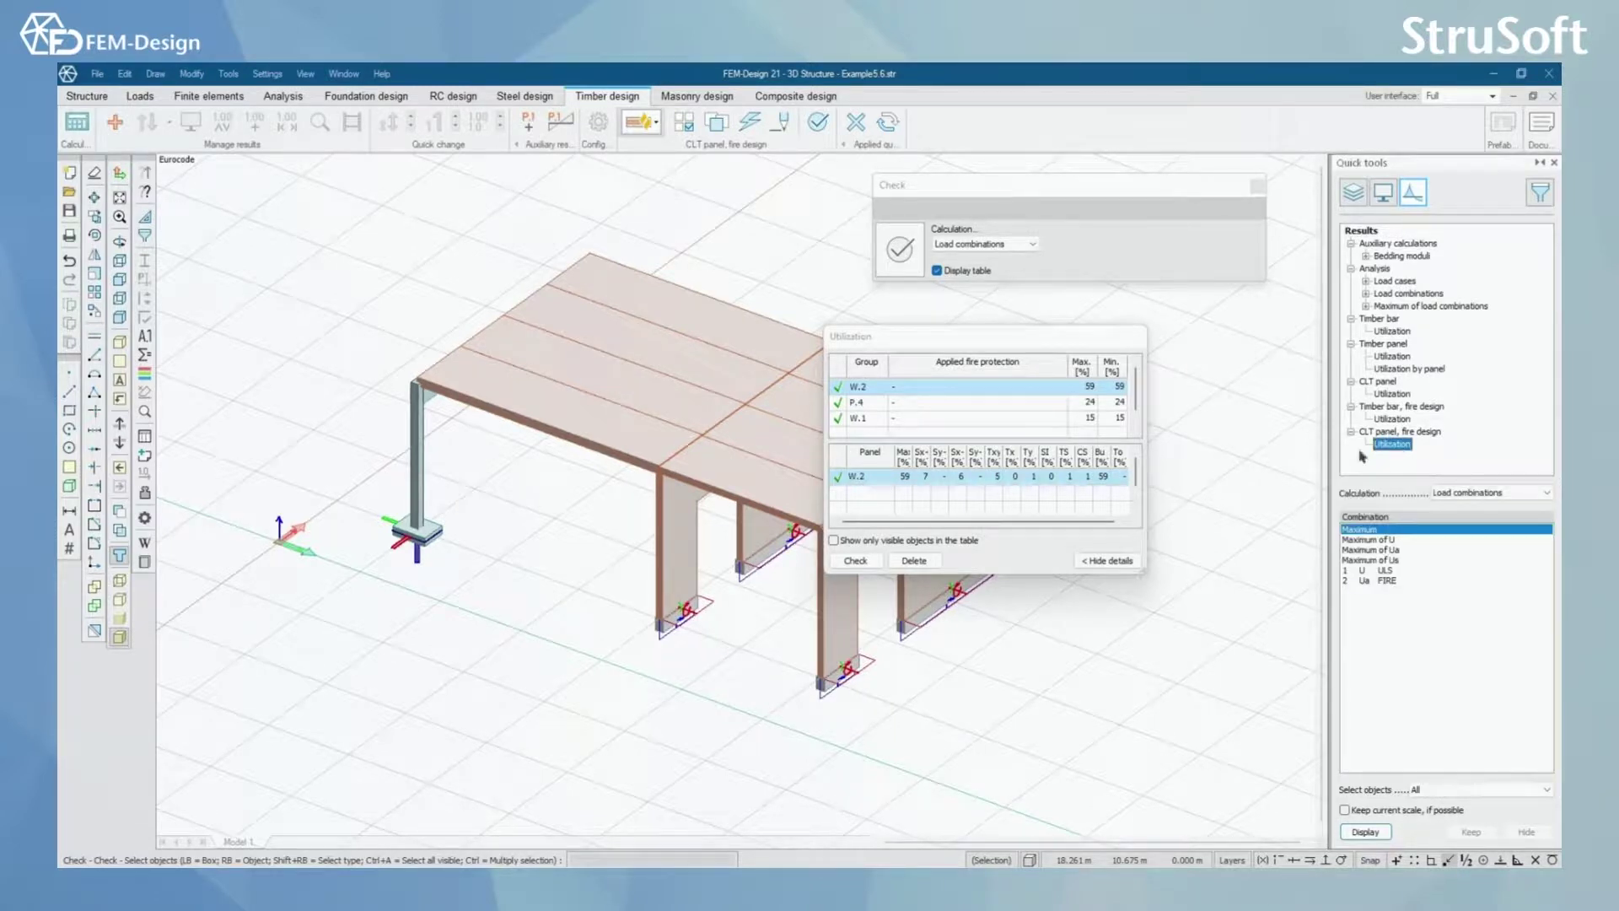
pyautogui.click(1393, 581)
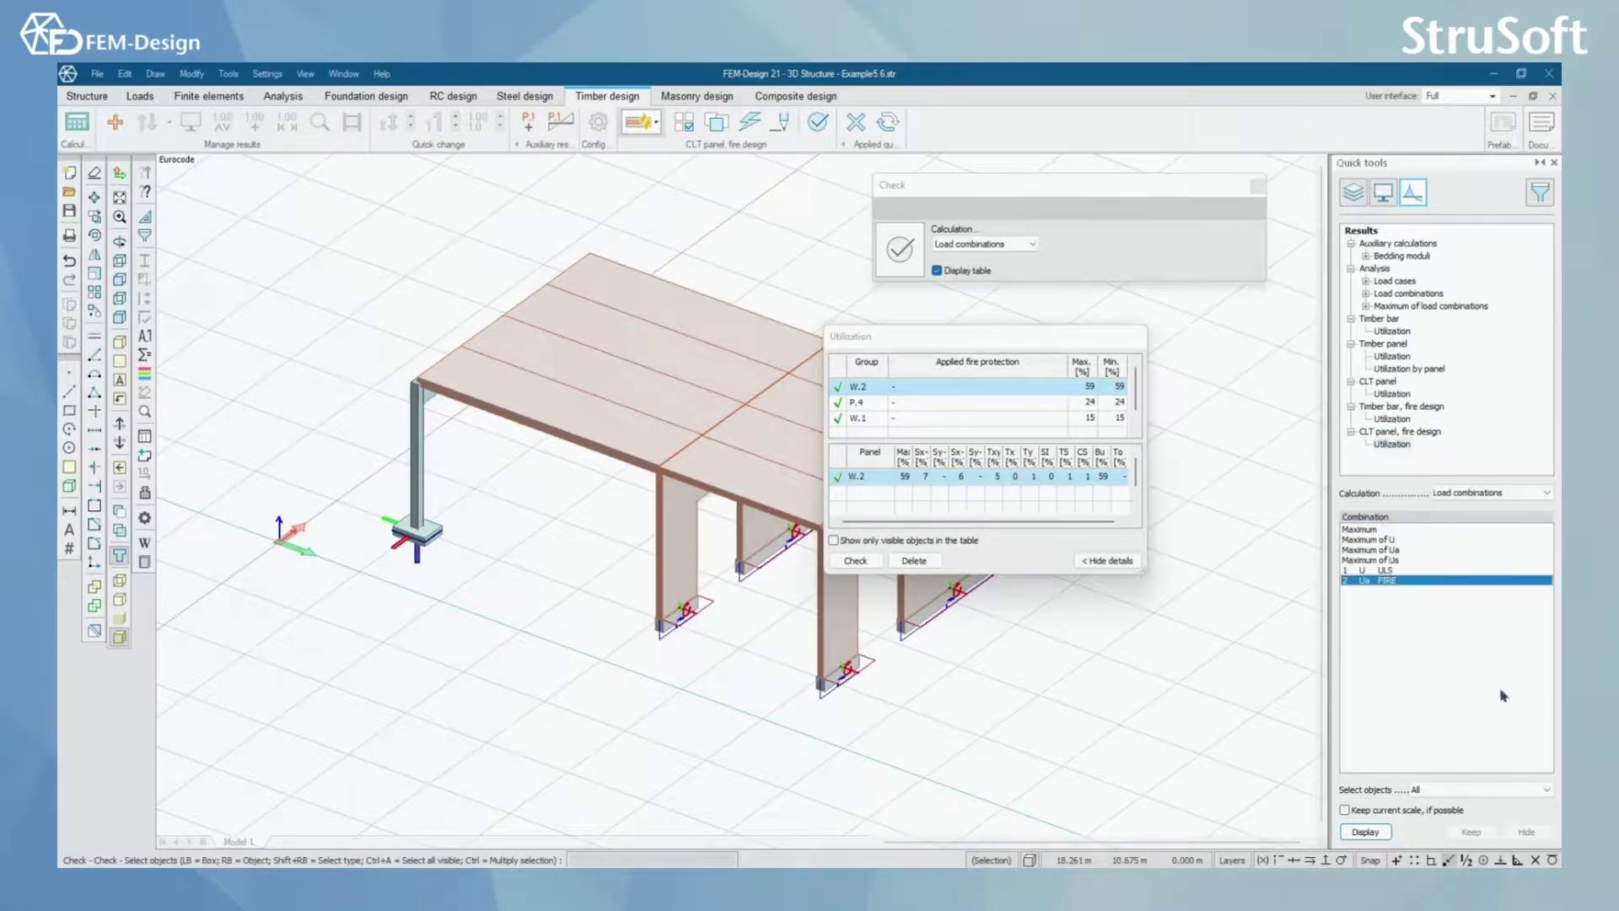
pyautogui.click(1365, 832)
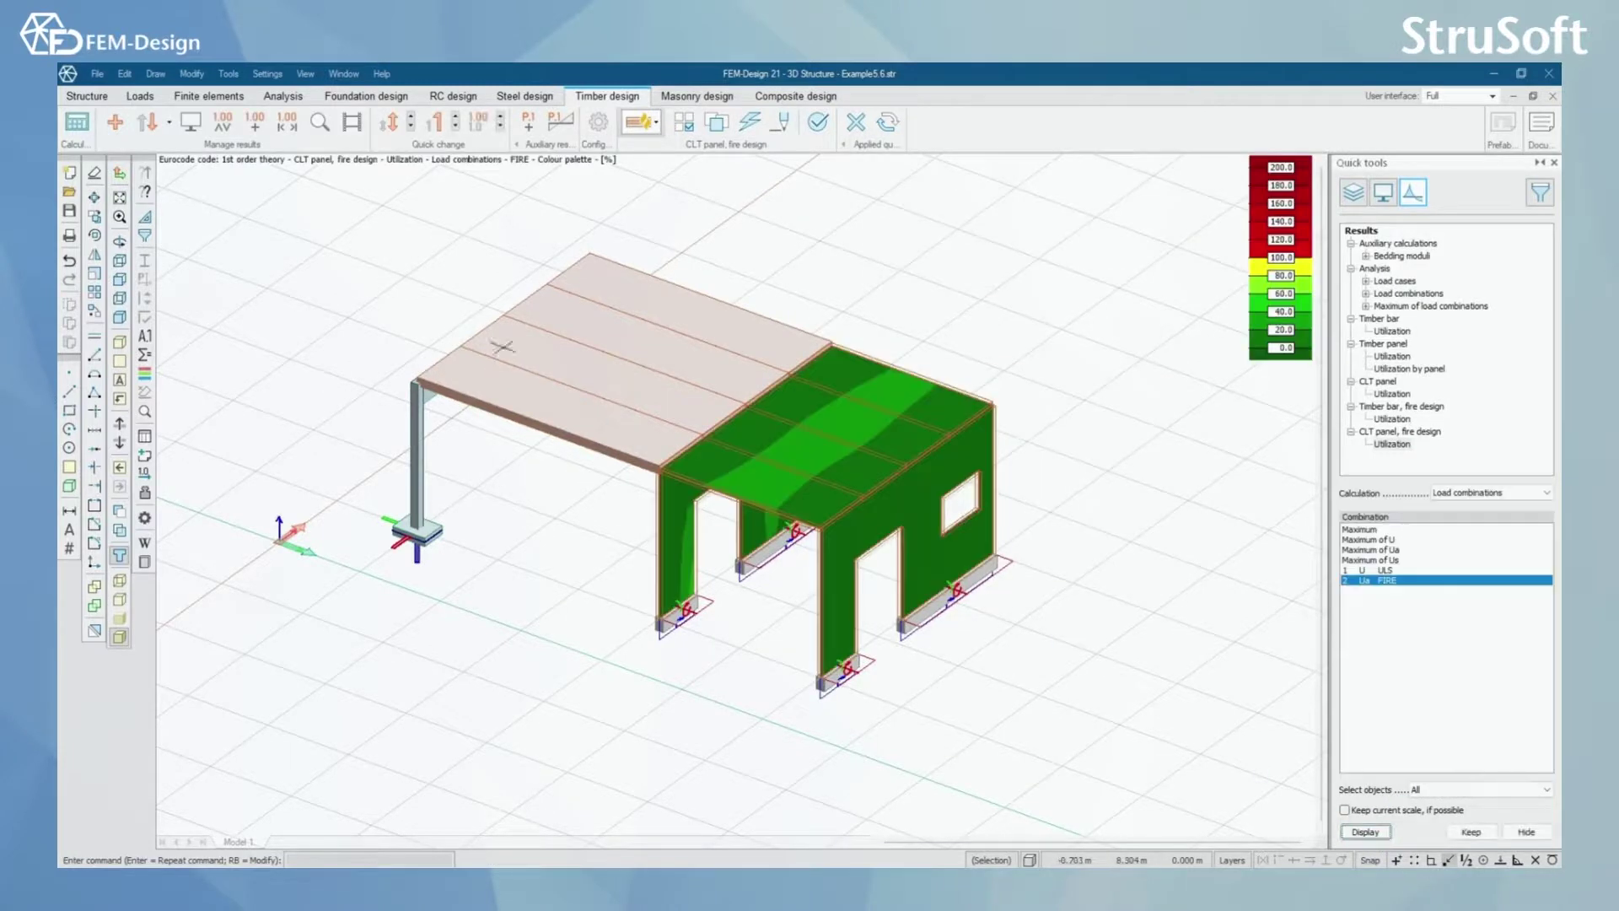
# Open the inner wall's detailed fire design result for the maximum of load combinations.
pyautogui.click(319, 124)
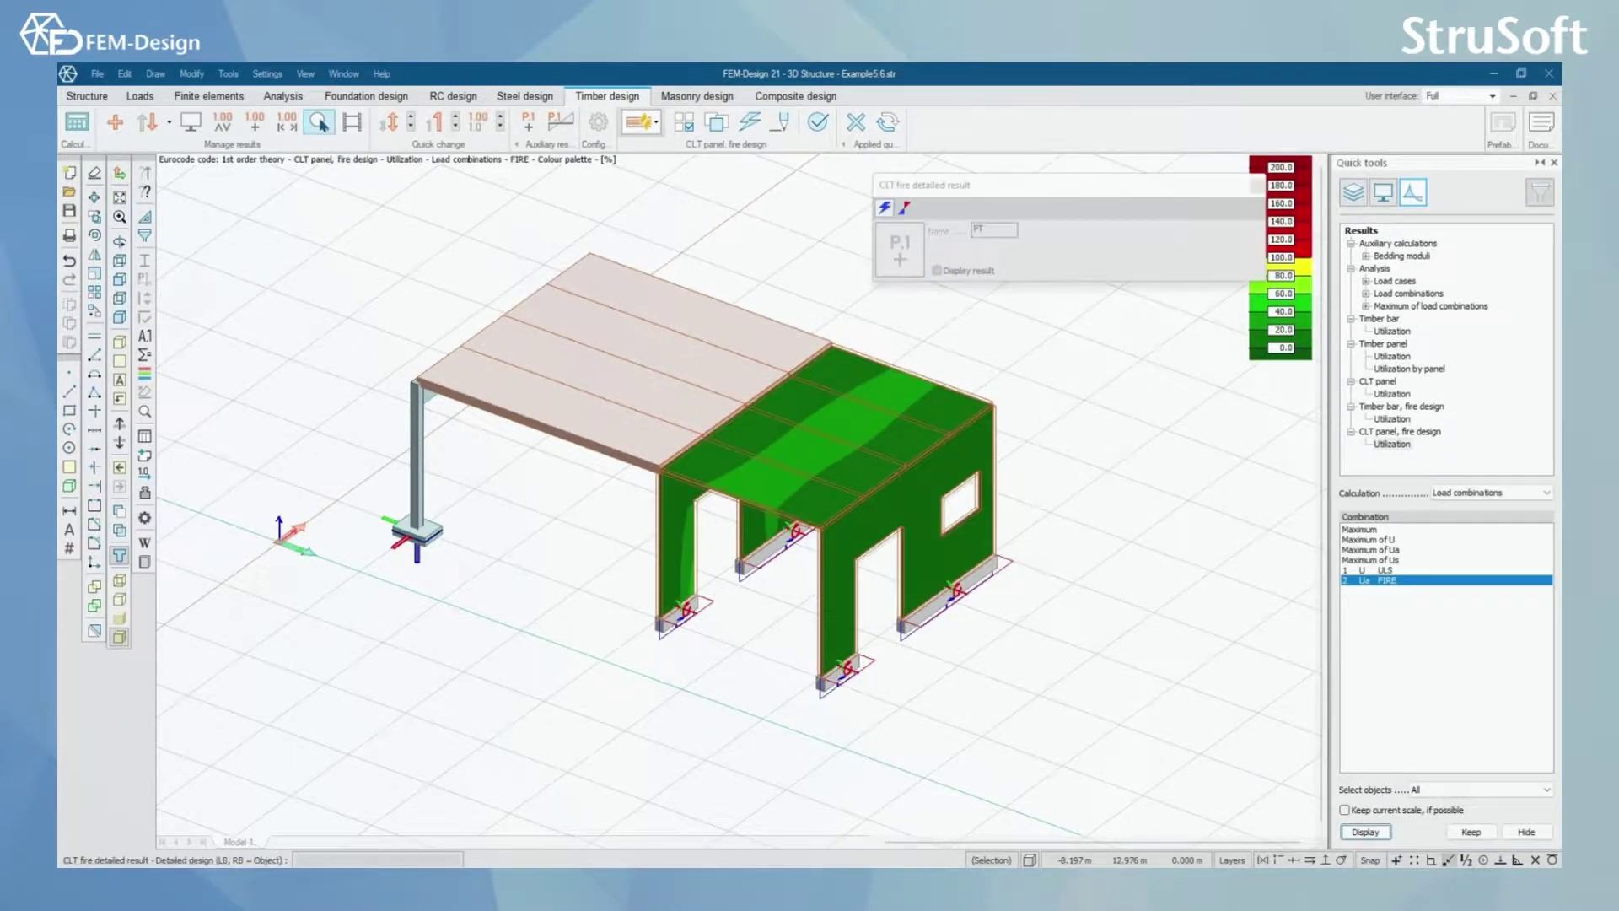
pyautogui.click(677, 545)
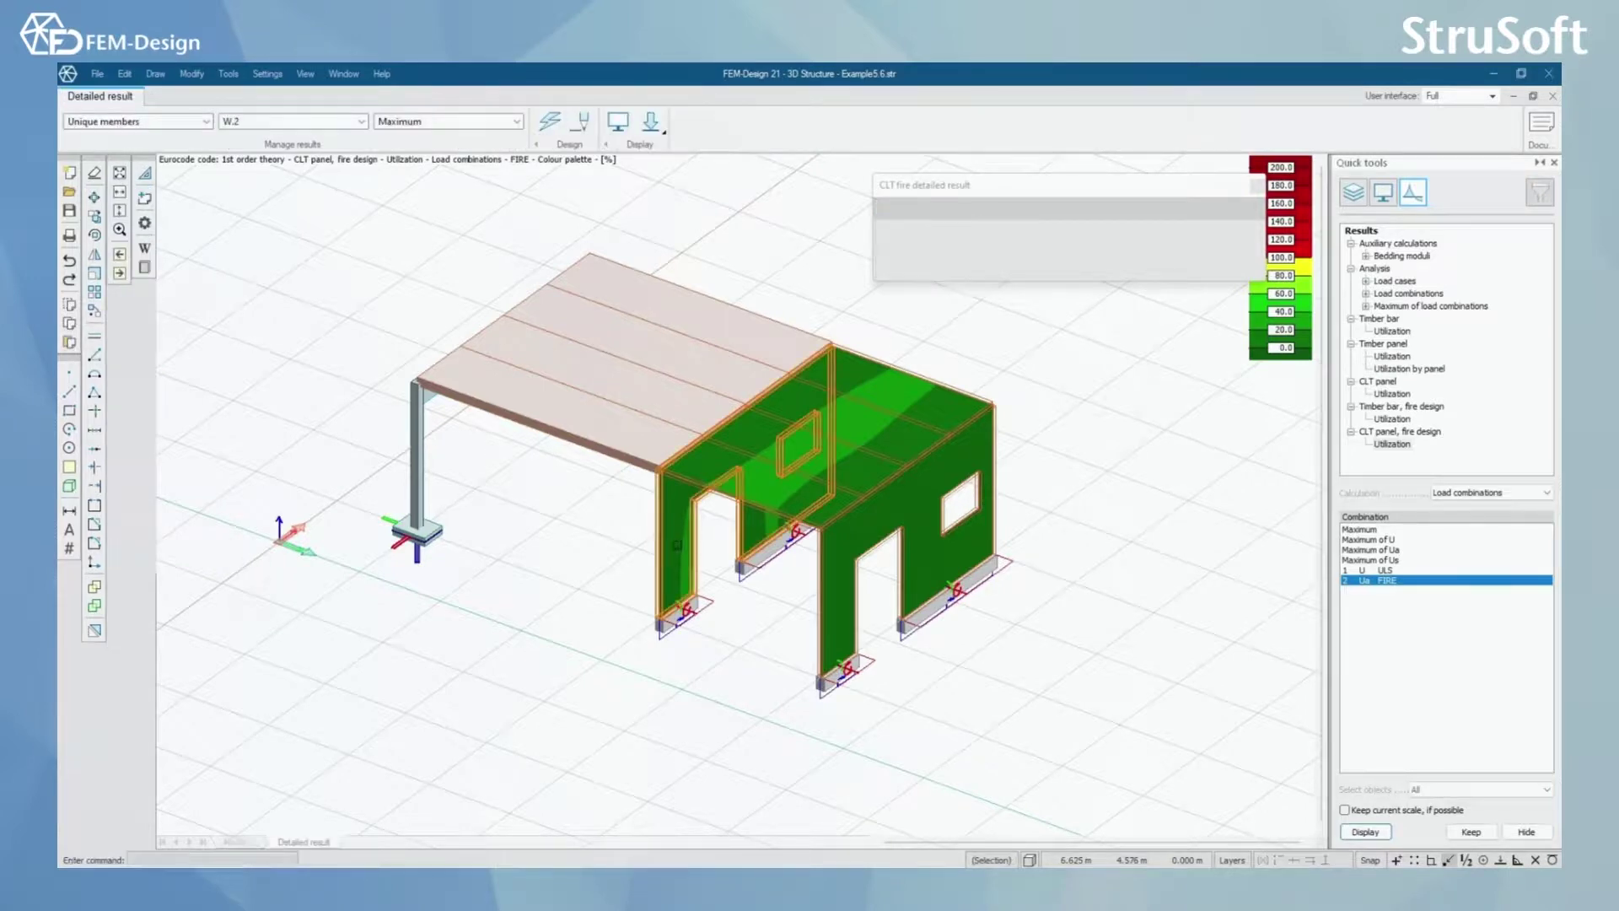
pyautogui.scroll(-2, 700, 527)
pyautogui.moveTo(1049, 667); pyautogui.dragTo(900, 615, button='middle')
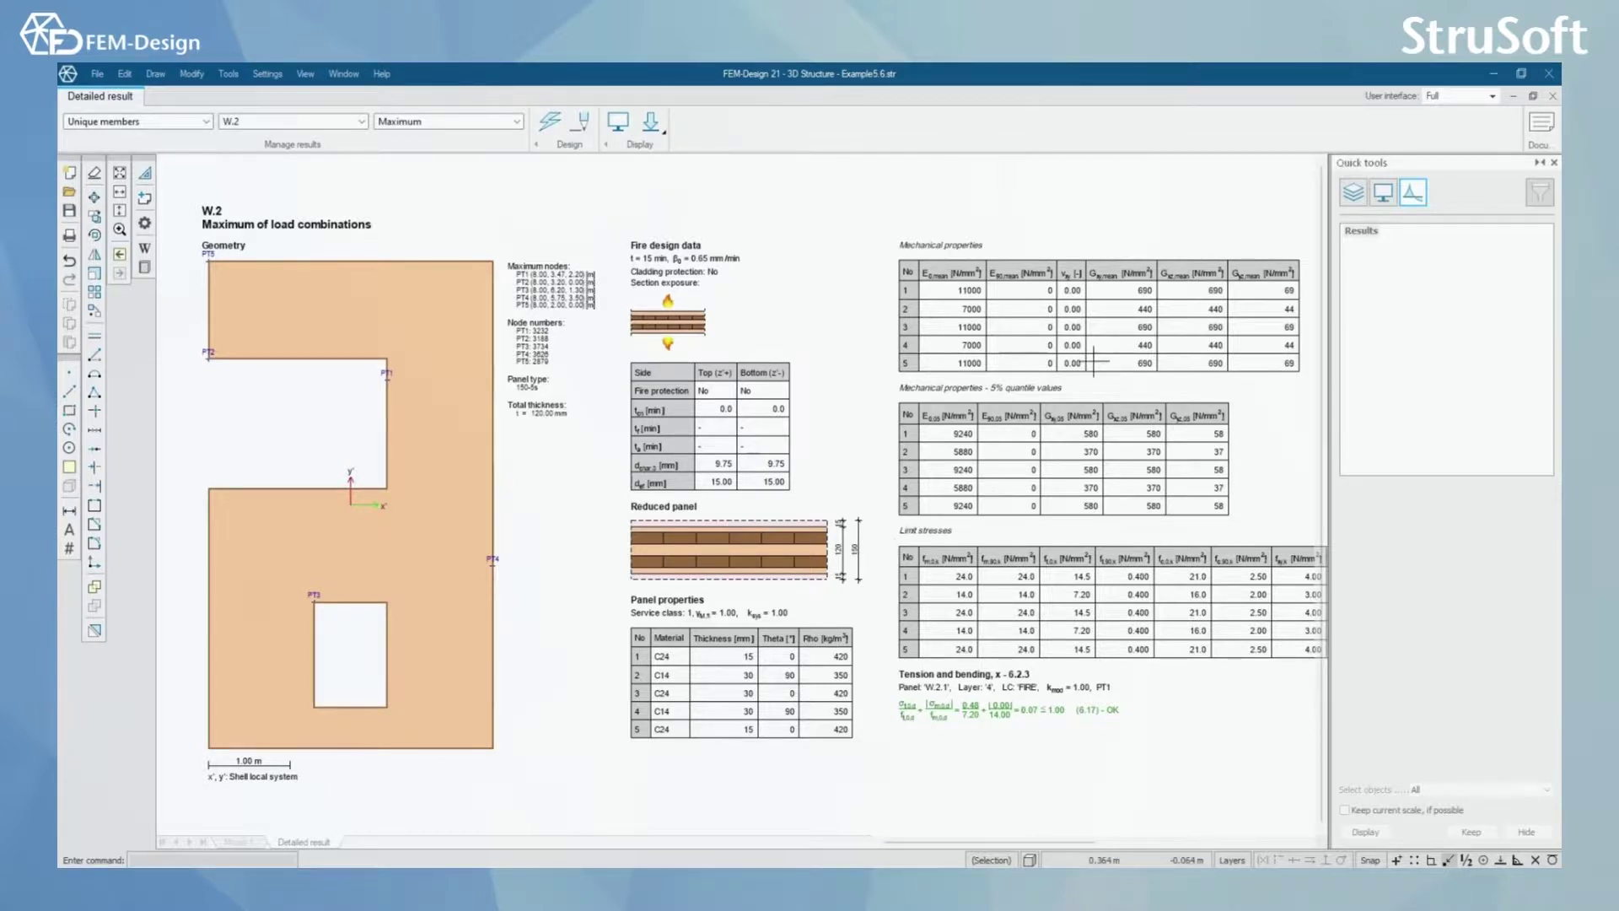
pyautogui.click(517, 123)
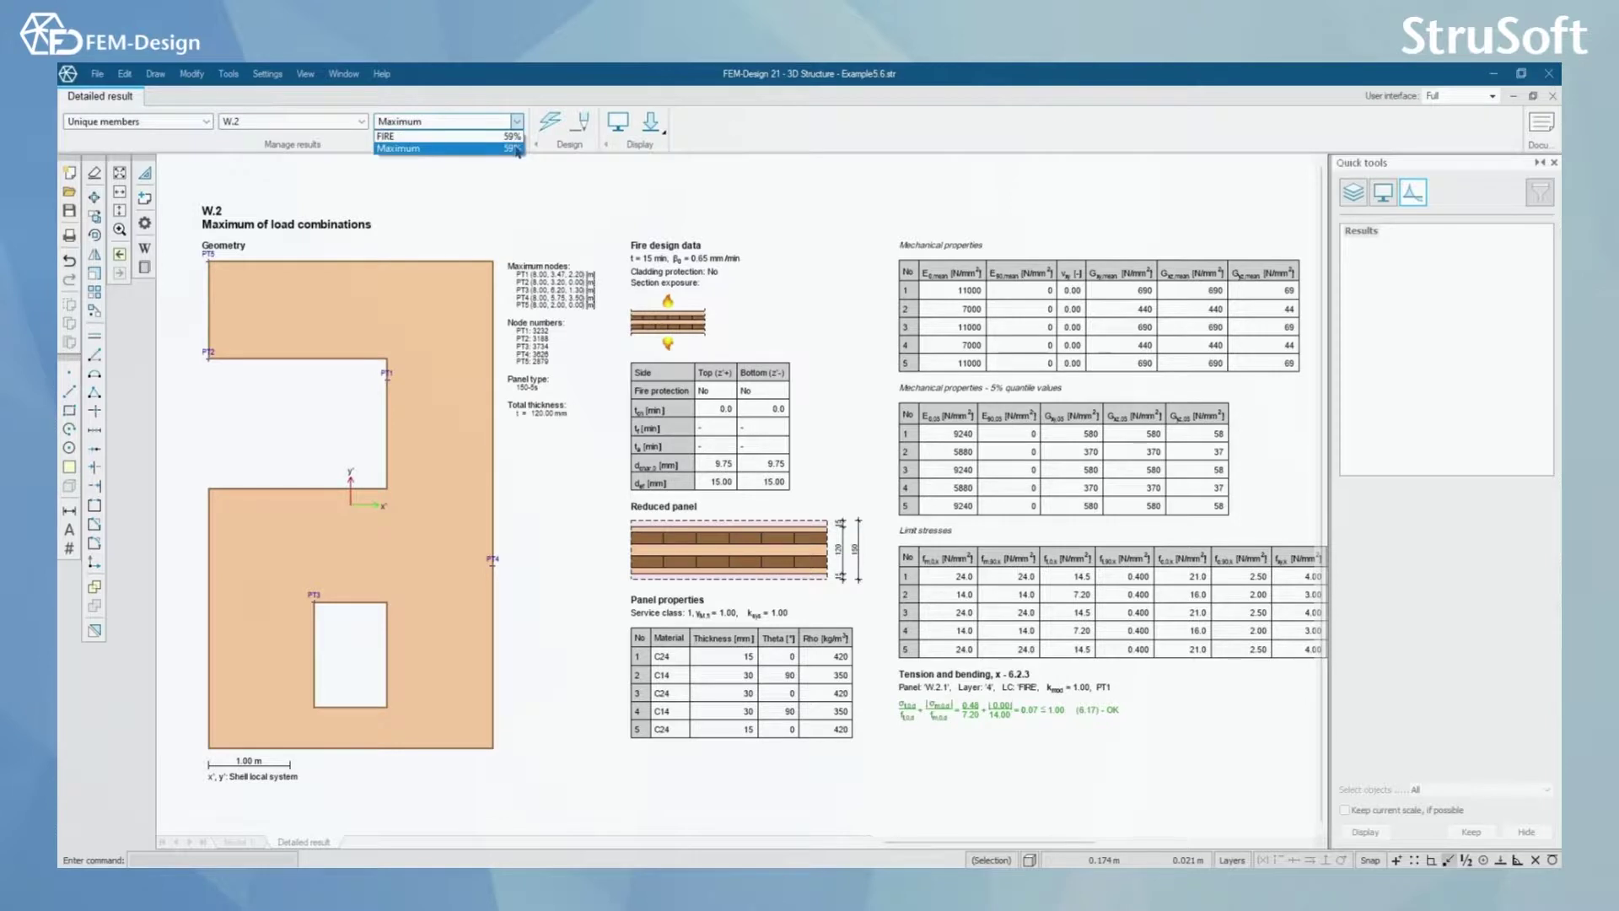
pyautogui.click(517, 148)
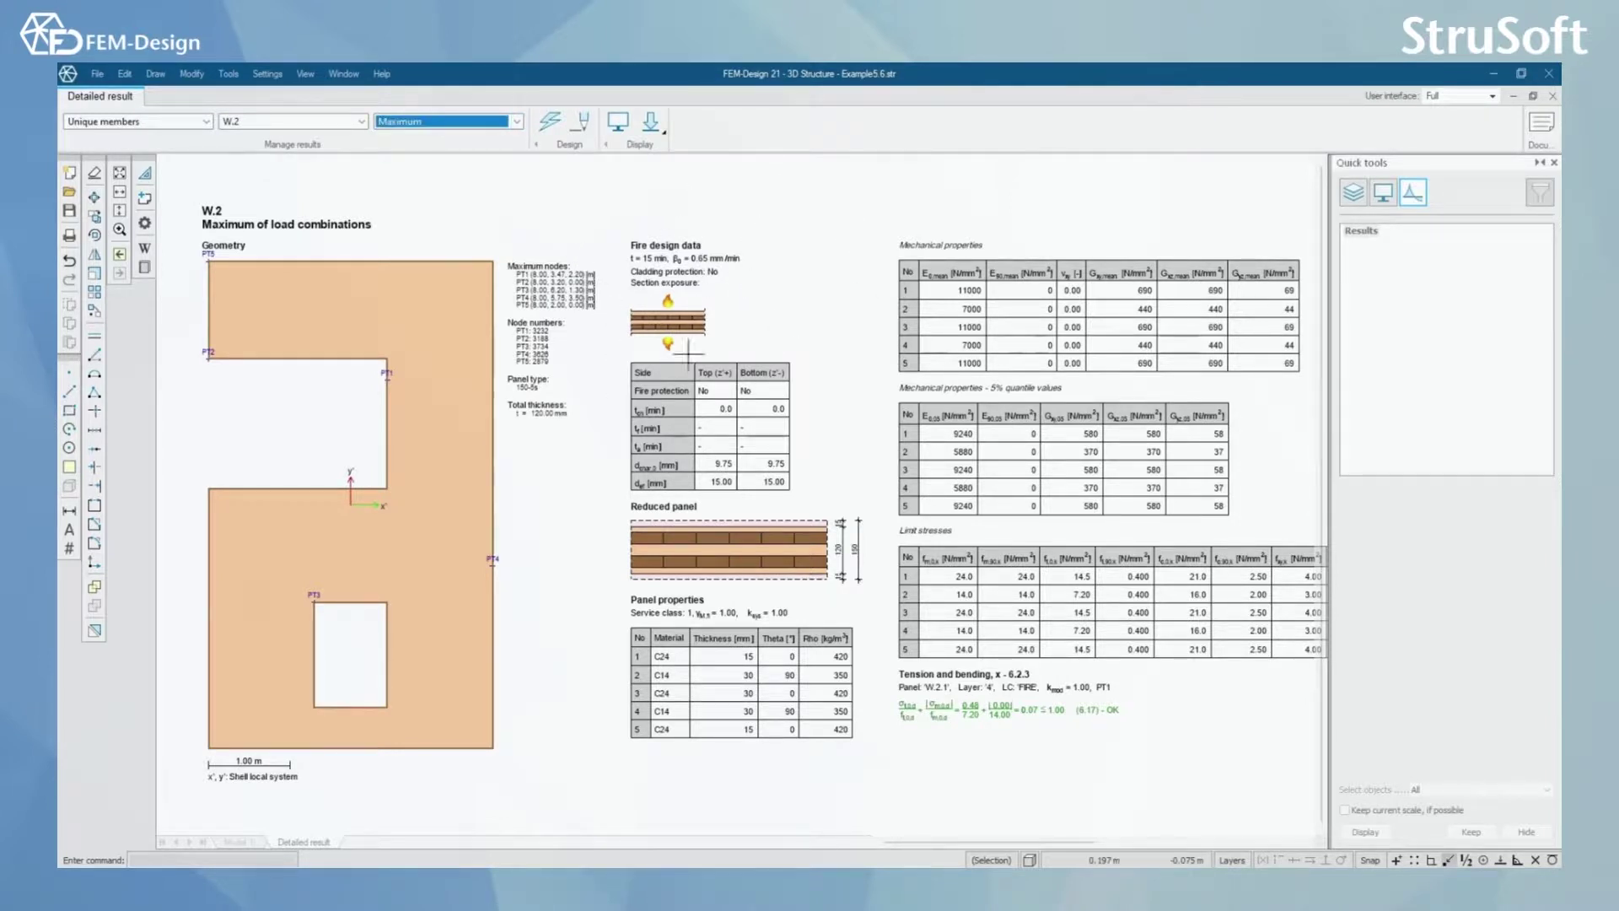
# Examine the inner wall's fire design data, stress and buckling checks and utilization summary, and close the detailed result.
pyautogui.moveTo(954, 559); pyautogui.dragTo(899, 531, button='middle')
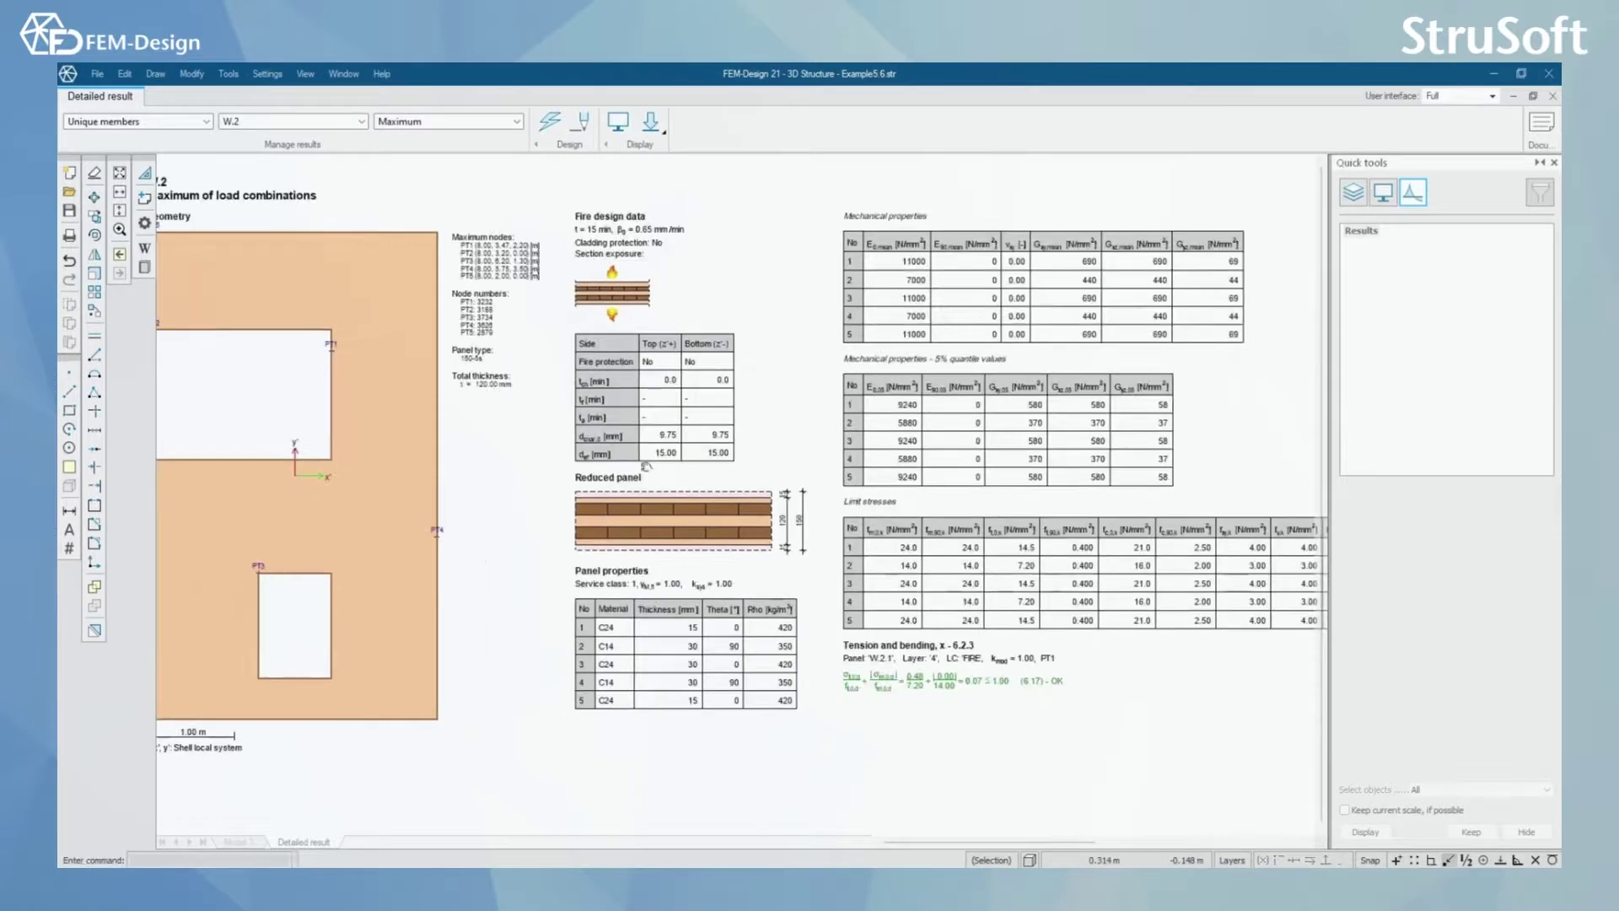
pyautogui.moveTo(1096, 666); pyautogui.dragTo(519, 637, button='middle')
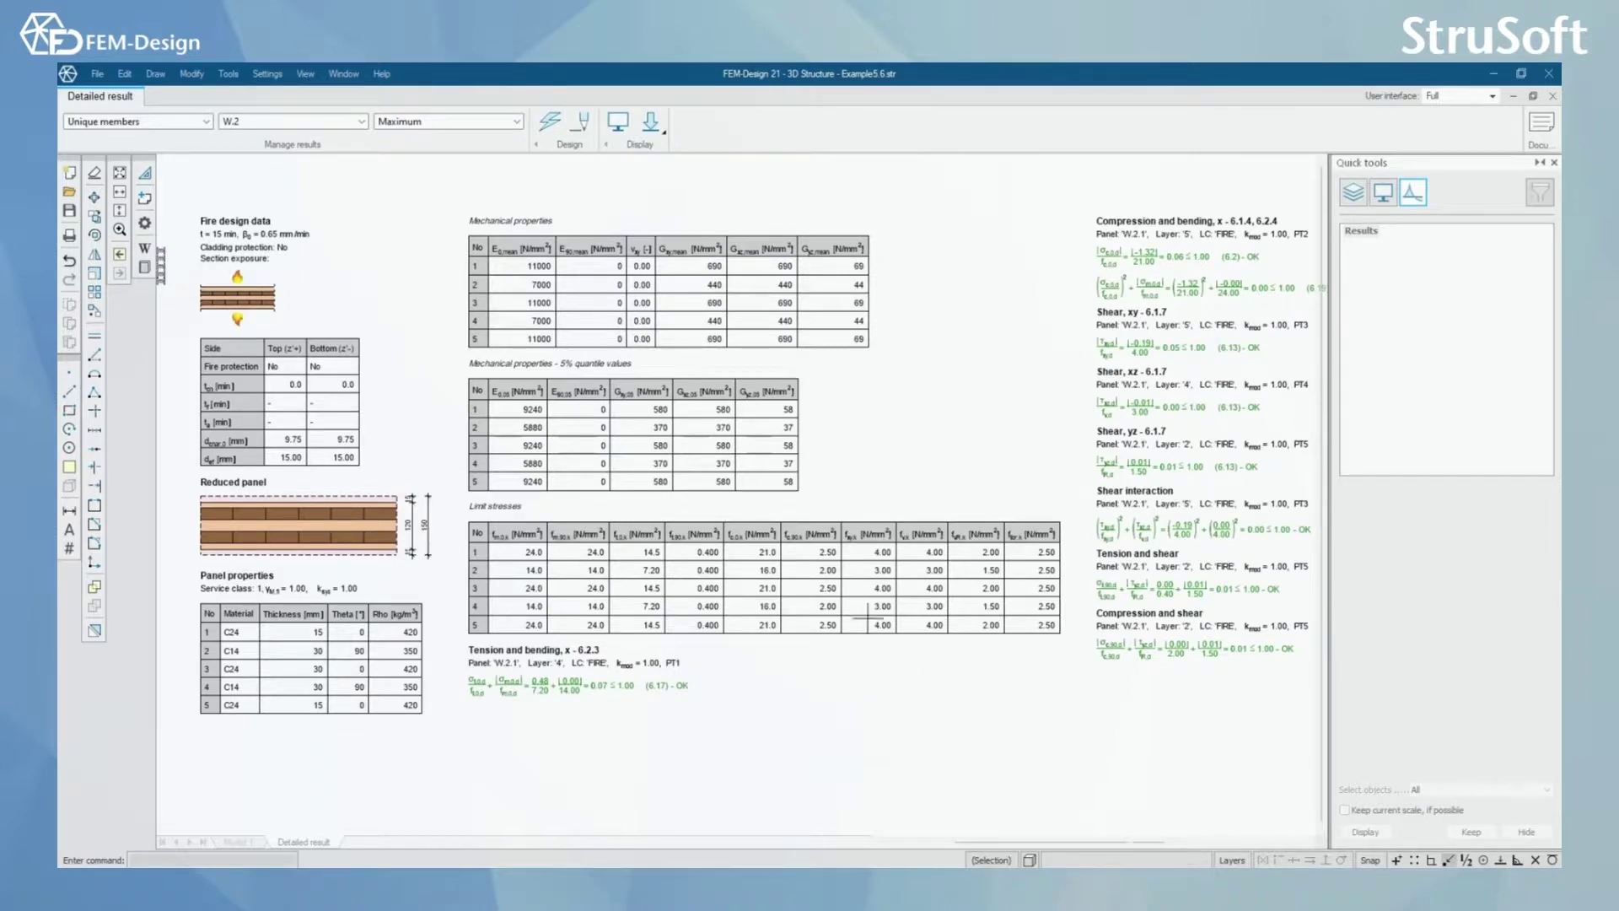
pyautogui.moveTo(1091, 694); pyautogui.dragTo(300, 723, button='middle')
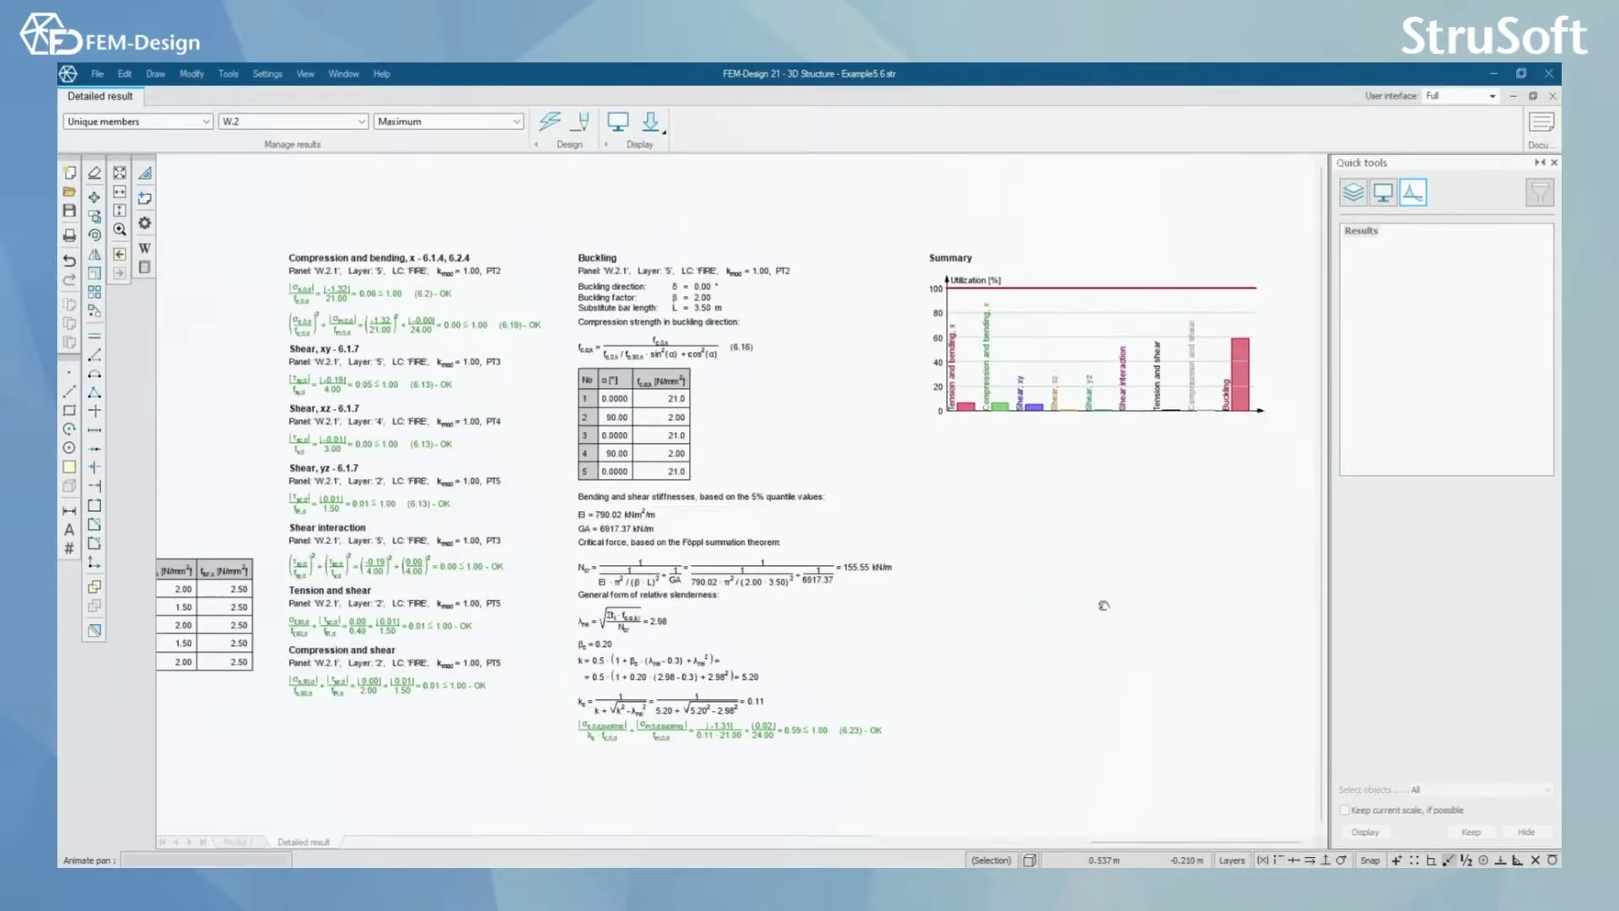
pyautogui.moveTo(975, 604); pyautogui.dragTo(704, 614, button='middle')
pyautogui.scroll(1, 1042, 368)
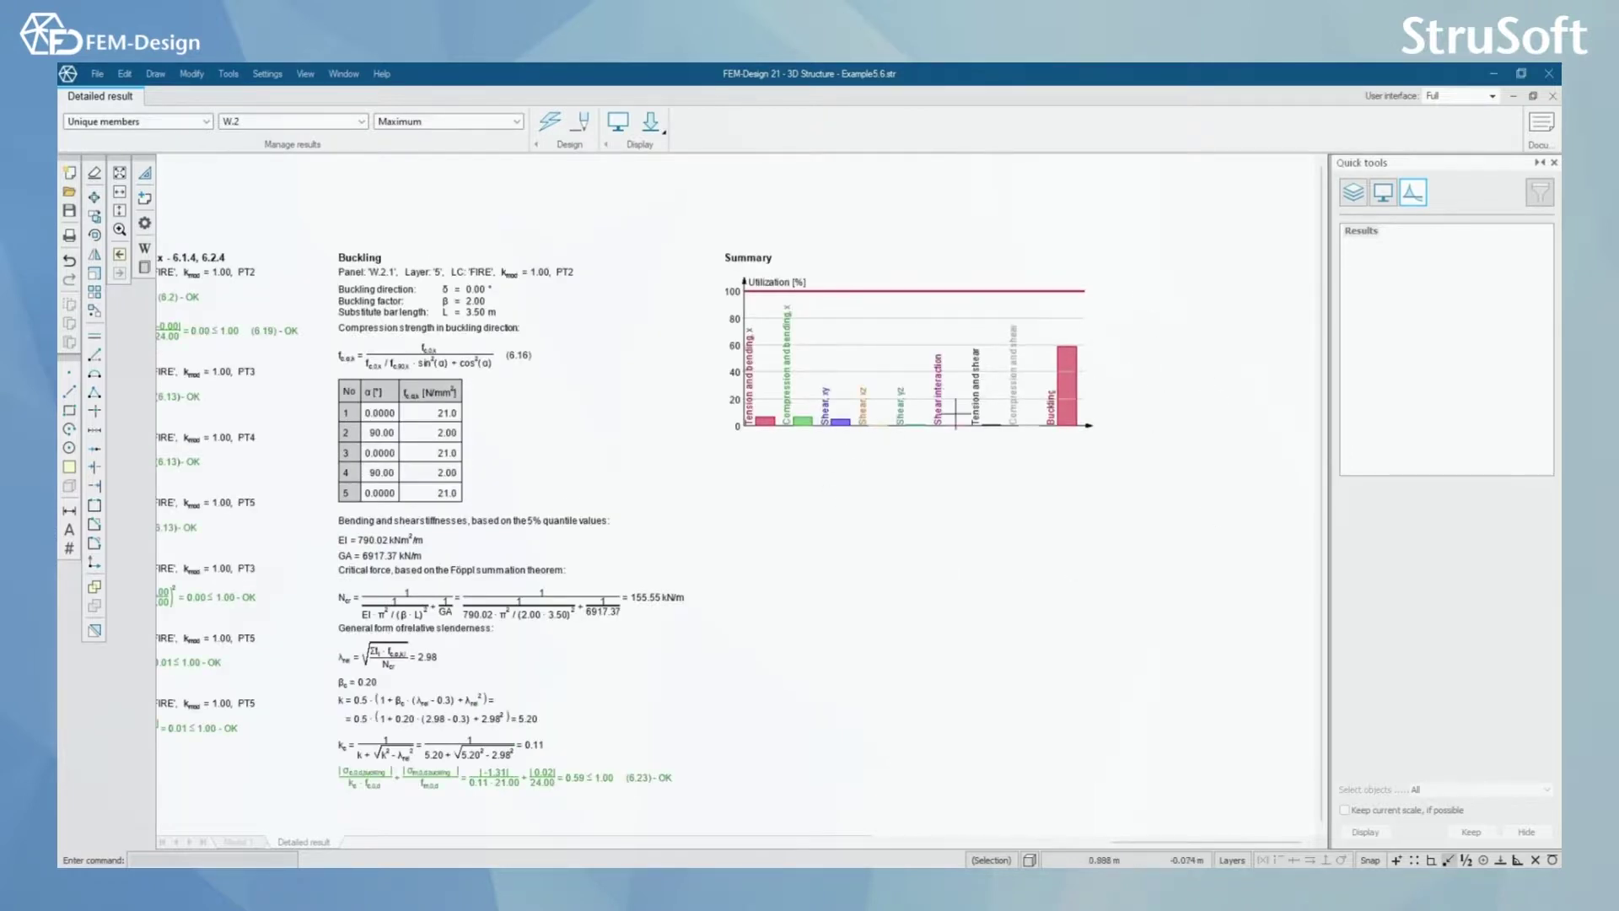
pyautogui.moveTo(896, 535); pyautogui.dragTo(958, 604, button='middle')
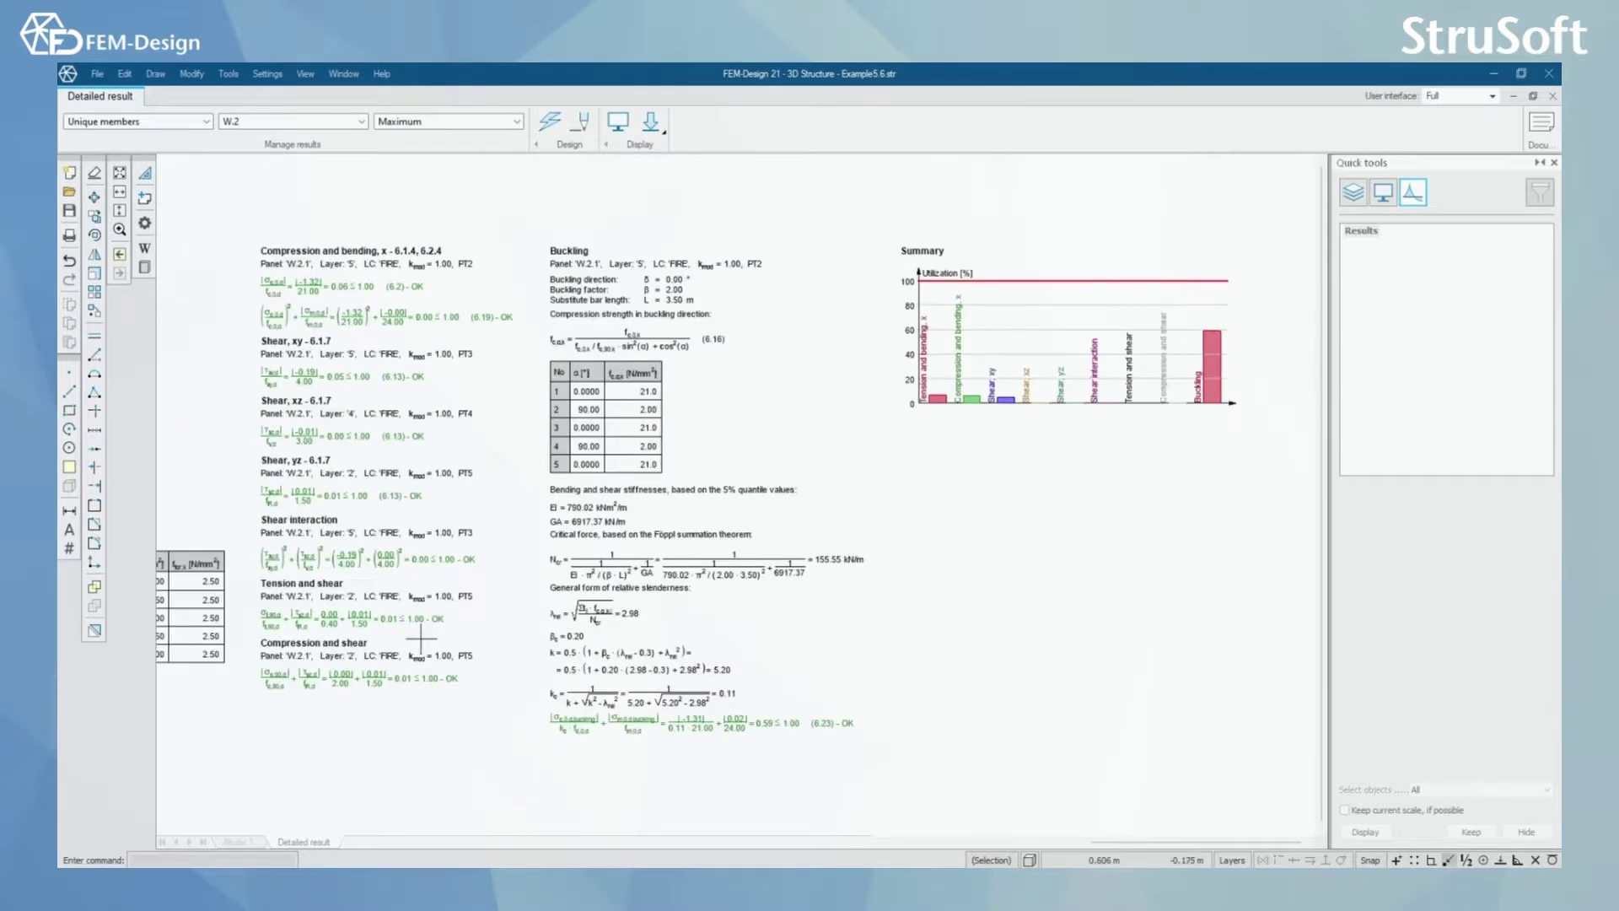
pyautogui.hscroll(-5, 961, 601)
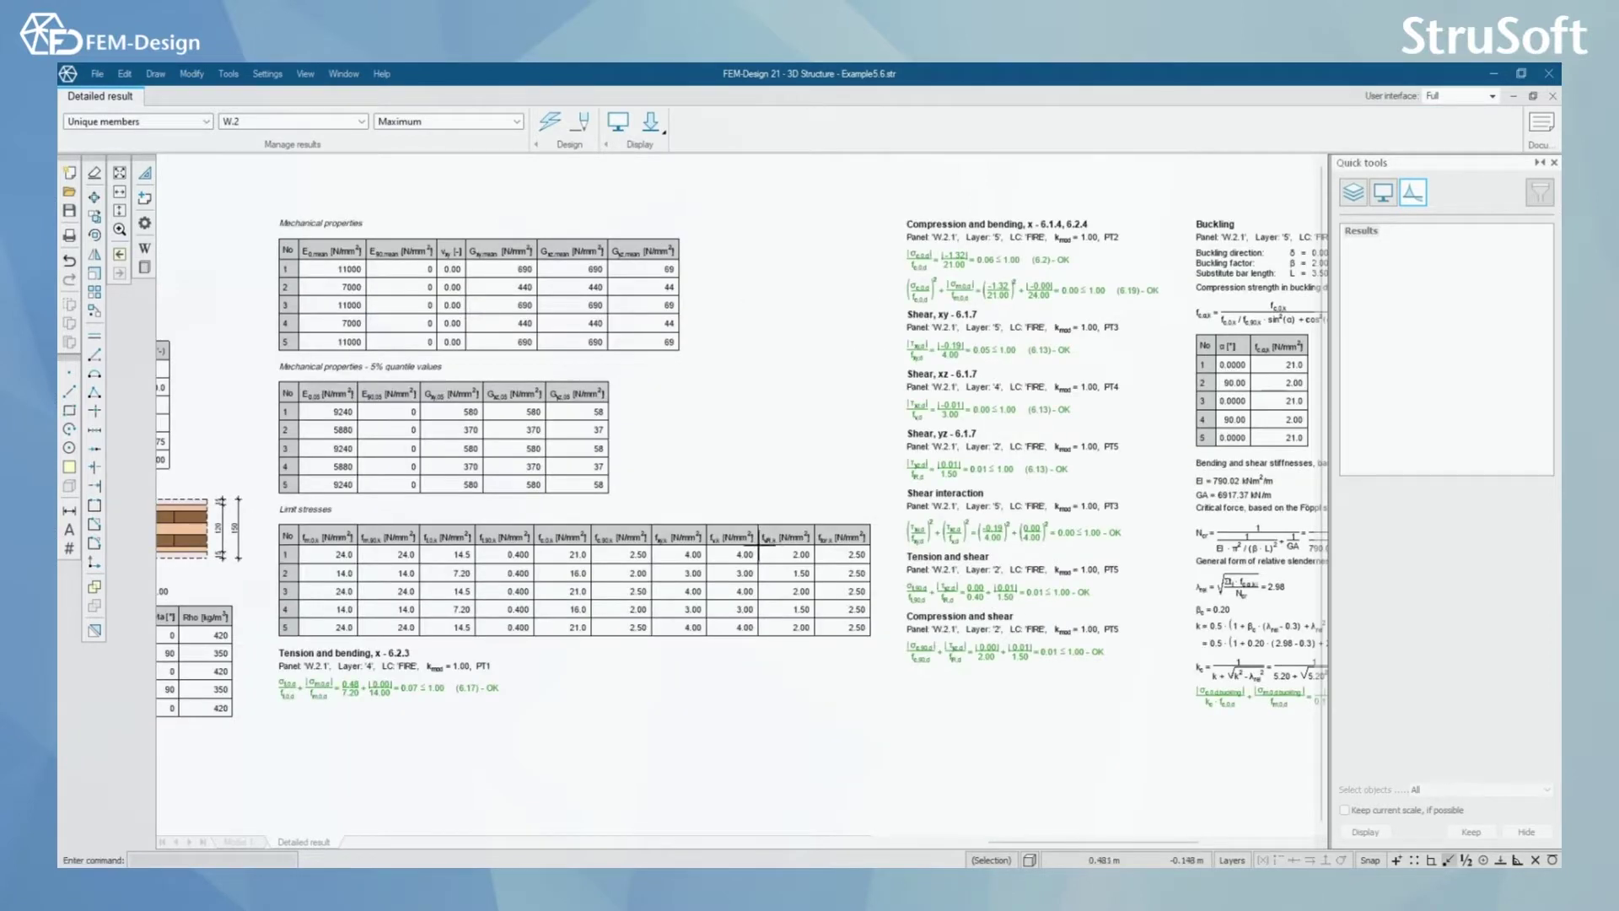
pyautogui.click(1553, 97)
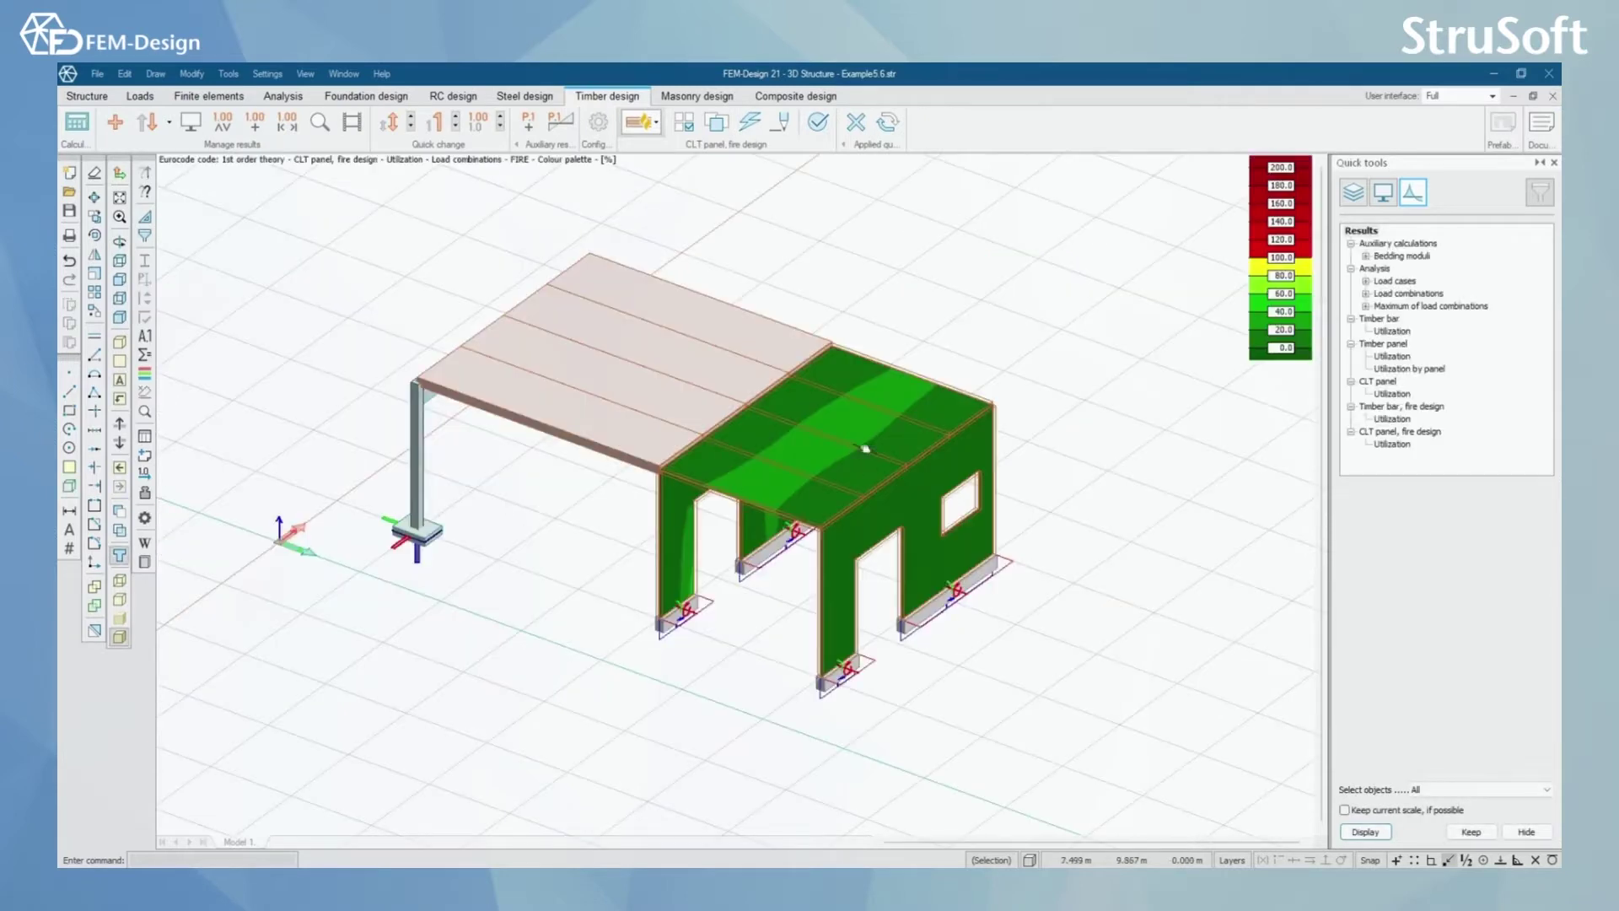
pyautogui.moveTo(865, 448); pyautogui.dragTo(841, 487, button='middle')
pyautogui.moveTo(742, 501)
pyautogui.keyDown('shift'); pyautogui.mouseDown(button='middle')
pyautogui.moveTo(783, 477)
pyautogui.moveTo(742, 496)
pyautogui.mouseUp(button='middle'); pyautogui.keyUp('shift')
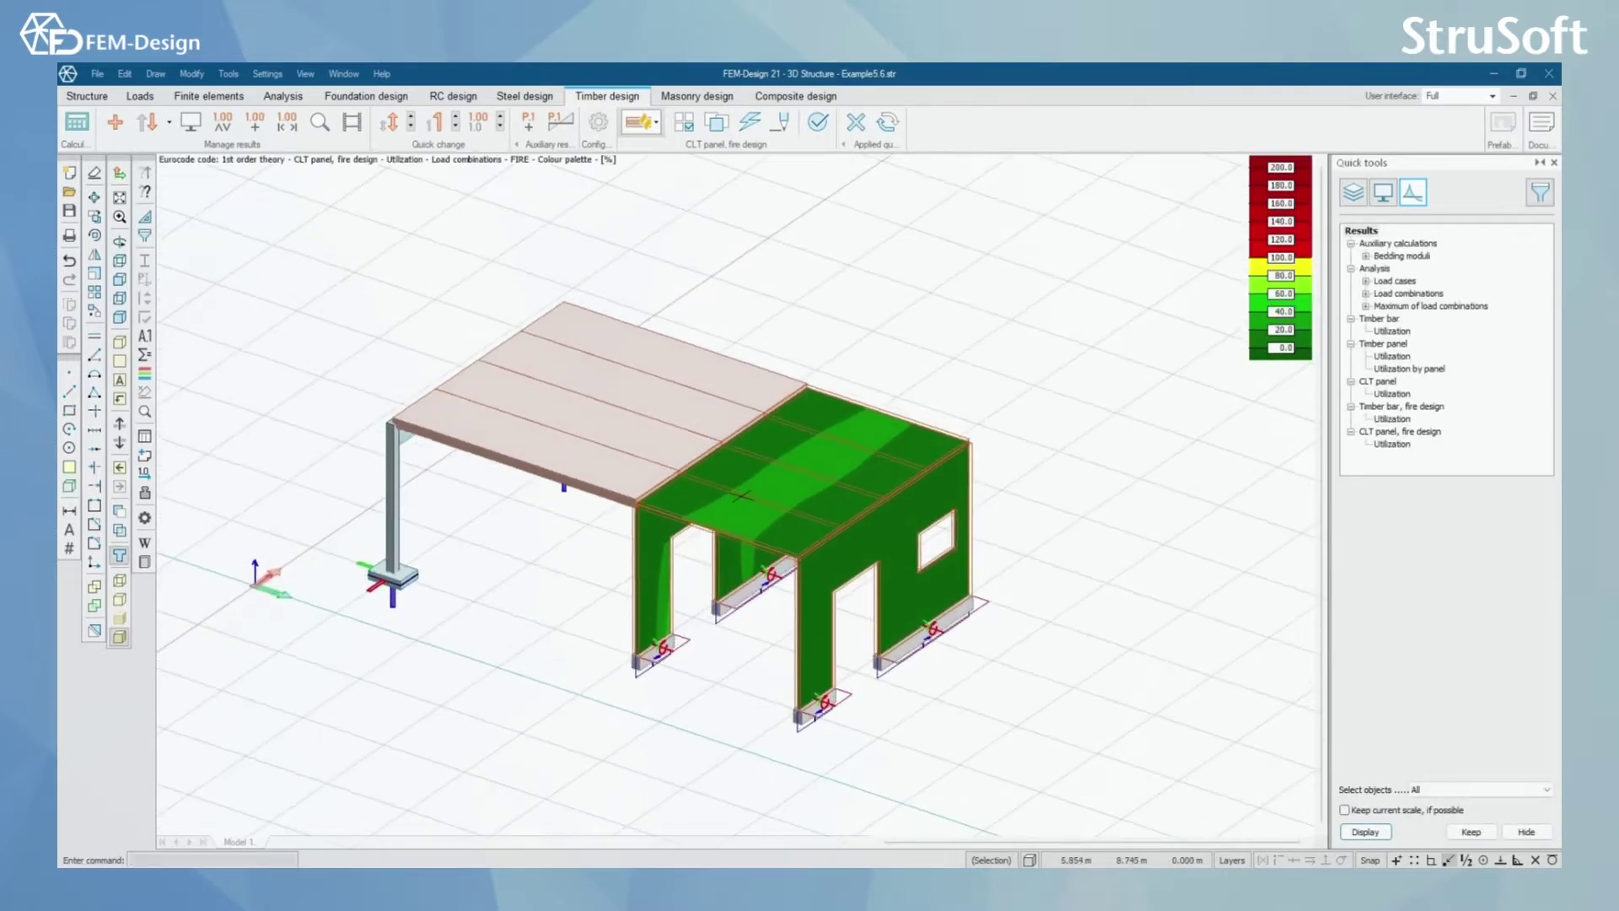